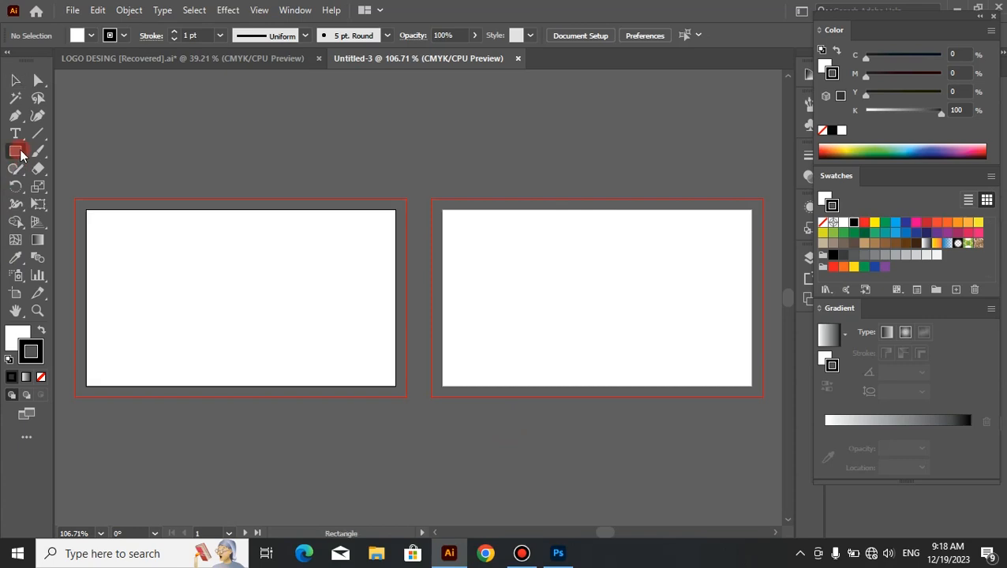
Step: Draw a white rectangle covering the first artboard out to its bleed edges and send it to the back
{"action": "mouse_move", "coordinate": [76, 195]}
{"action": "left_mouse_down"}
{"action": "mouse_move", "coordinate": [257, 367]}
{"action": "mouse_move", "coordinate": [344, 402]}
{"action": "left_mouse_up"}
{"action": "key", "text": "ctrl+z"}
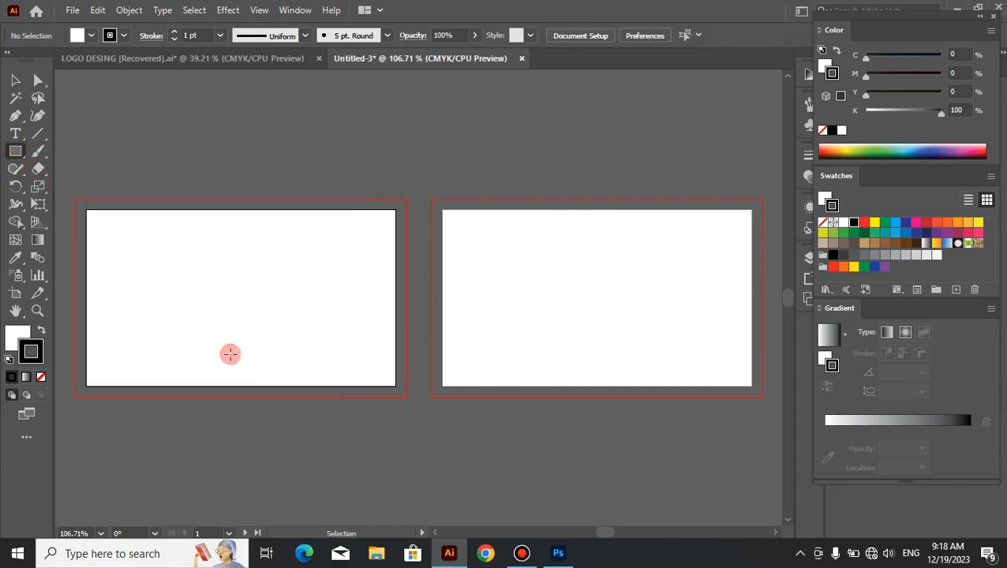
{"action": "left_click_drag", "start_coordinate": [76, 197], "coordinate": [406, 397]}
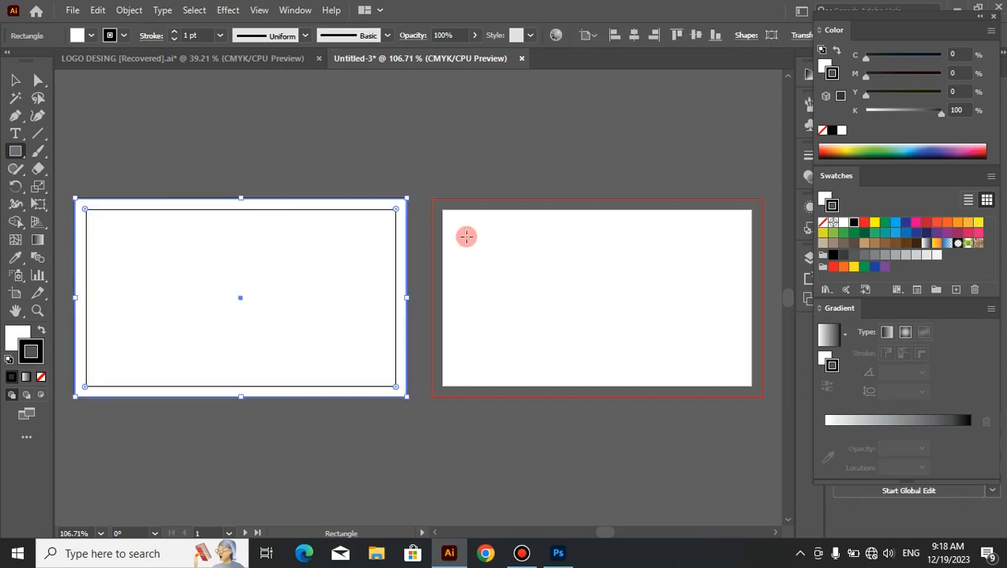
{"action": "right_click", "coordinate": [467, 237]}
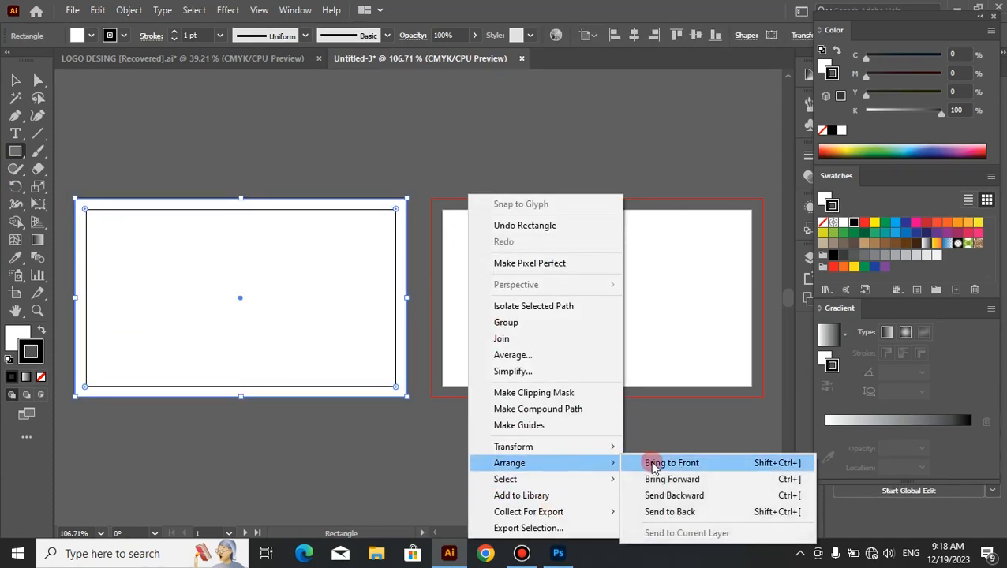
{"action": "left_click", "coordinate": [668, 510]}
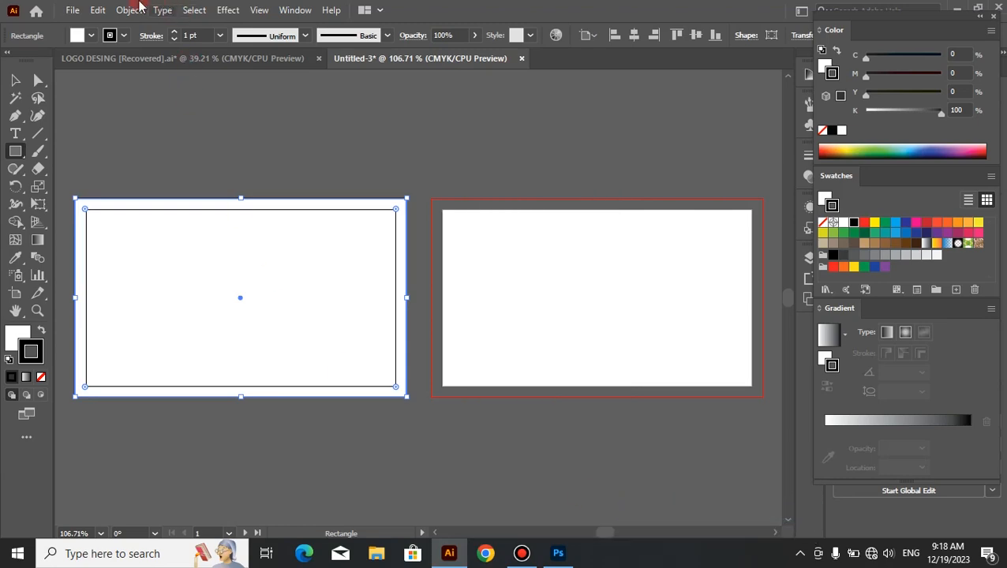
Step: Offset the rectangle's path by -0.25 in with miter joins and convert the inner rectangle into guides
{"action": "left_click", "coordinate": [135, 9]}
{"action": "mouse_move", "coordinate": [309, 365]}
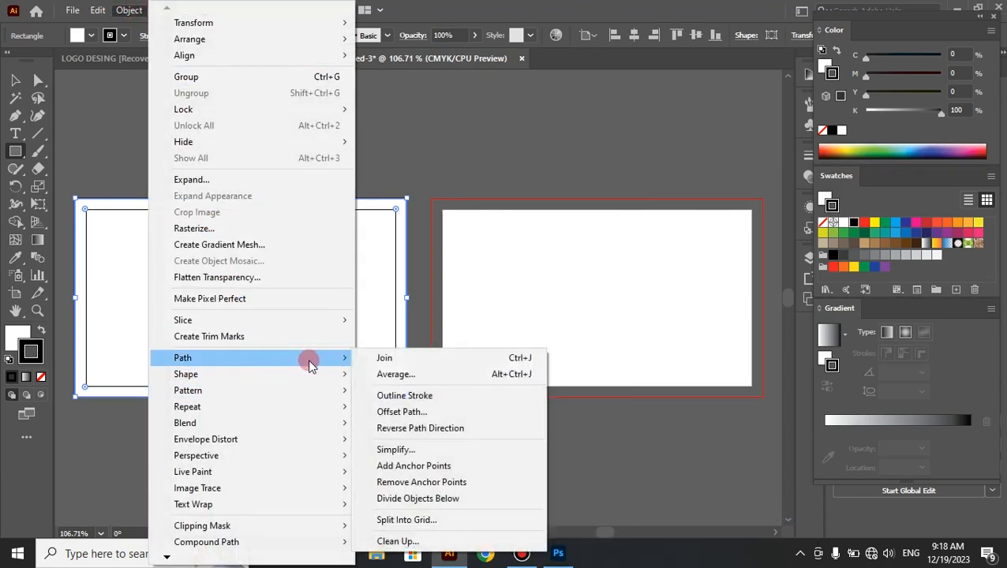
{"action": "left_click", "coordinate": [400, 411]}
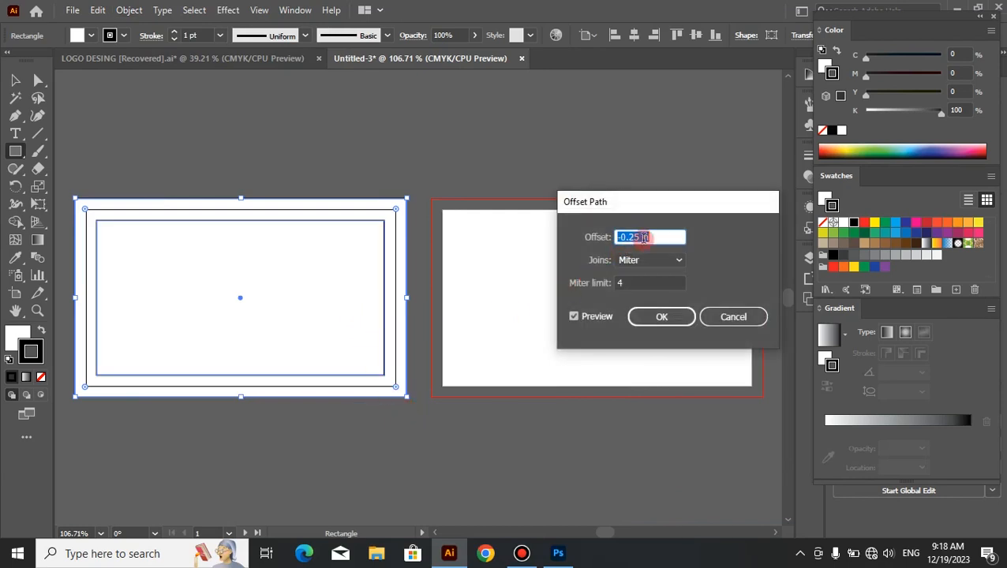
{"action": "left_click", "coordinate": [660, 317]}
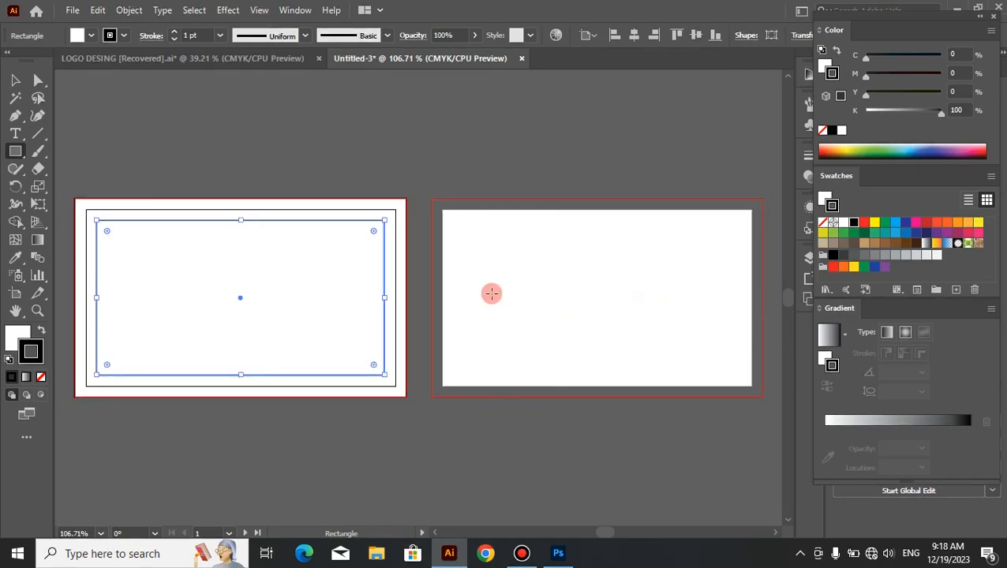
{"action": "right_click", "coordinate": [470, 239]}
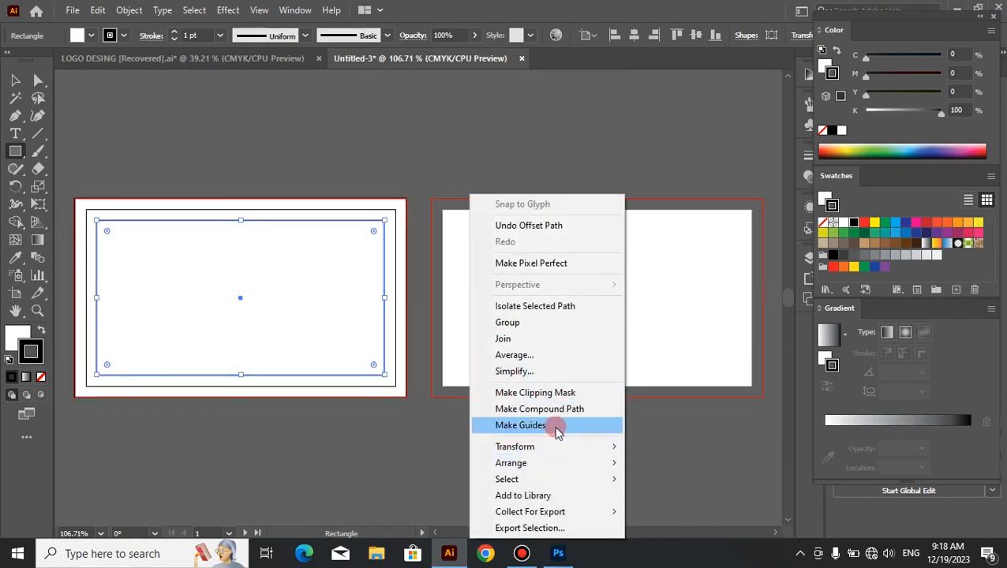
{"action": "left_click", "coordinate": [555, 425]}
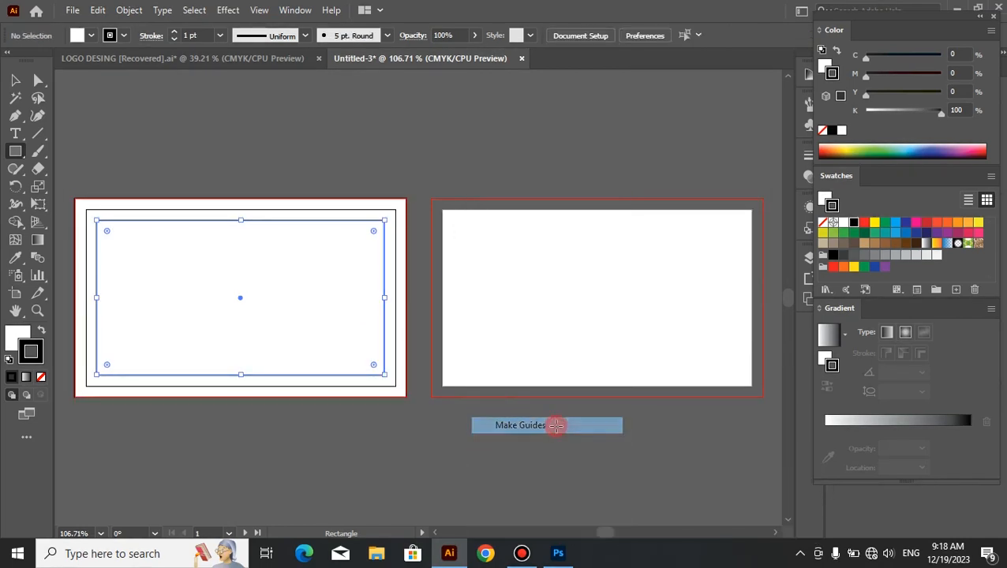
Step: Remove the stroke from the white background rectangle, keeping its fill as the active color attribute, and deselect it
{"action": "left_click", "coordinate": [16, 80]}
{"action": "left_click", "coordinate": [176, 270]}
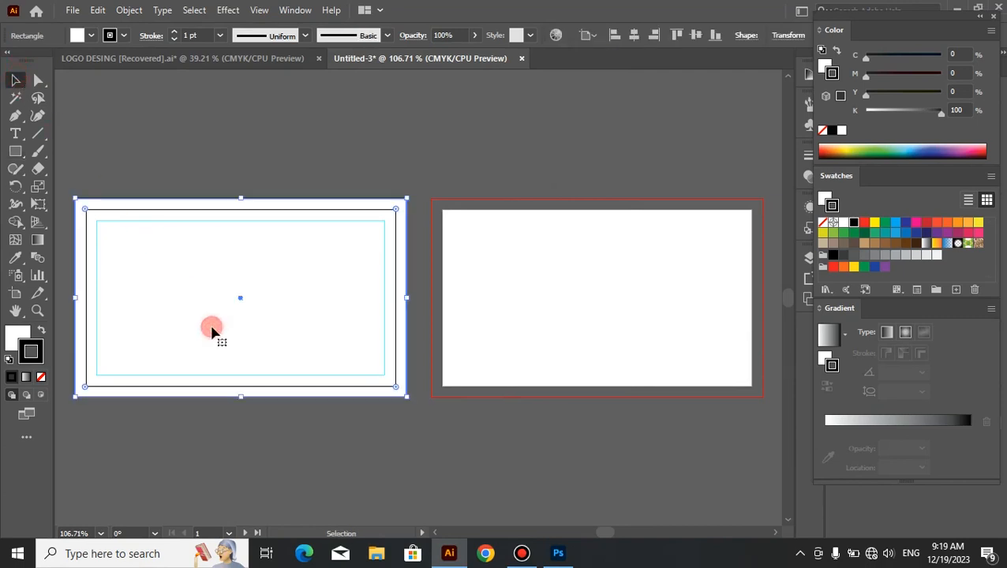
{"action": "left_click", "coordinate": [41, 377]}
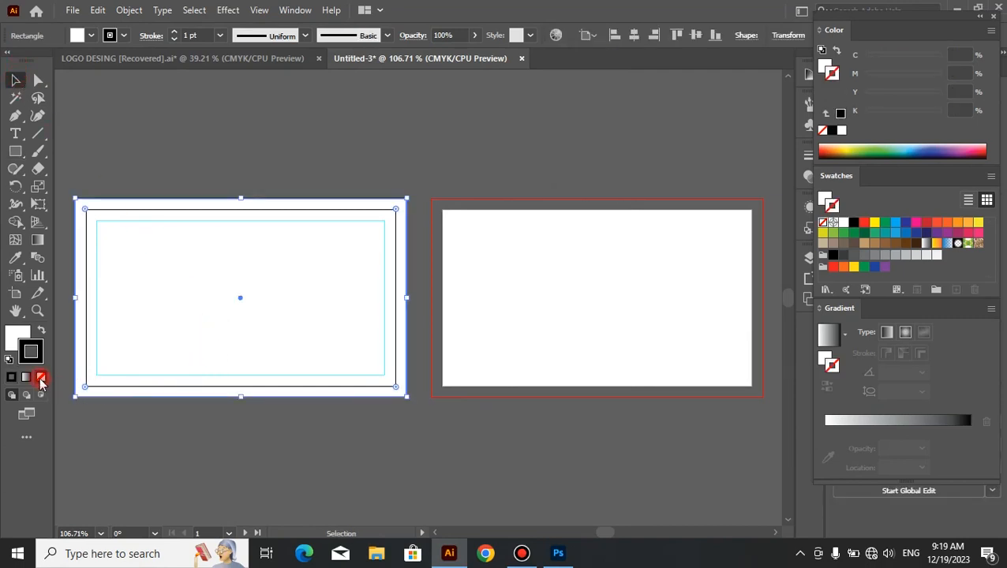
{"action": "left_click", "coordinate": [10, 338]}
{"action": "left_click", "coordinate": [212, 168]}
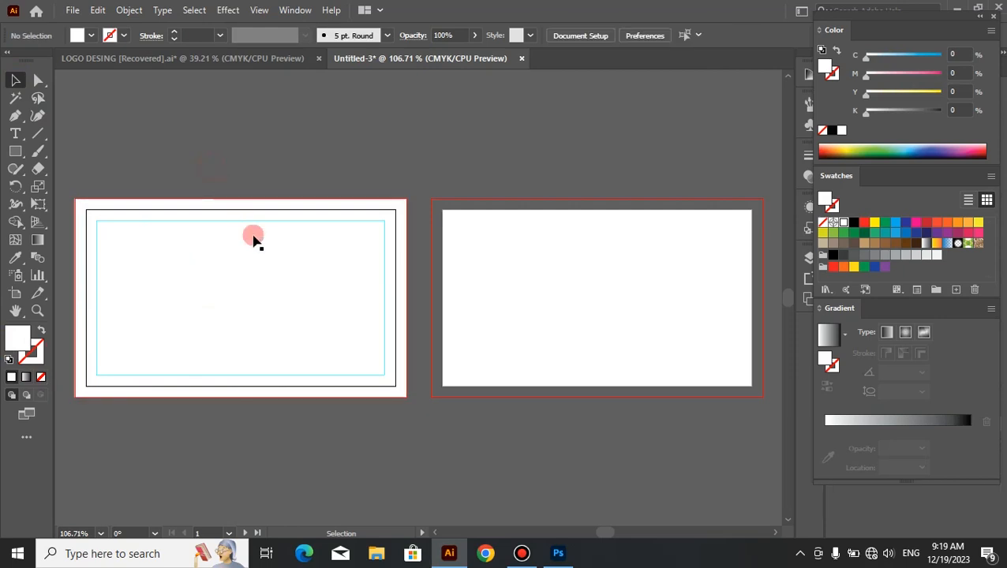
Step: Draw an S-shaped curve with the Pen tool from above the first artboard down to its lower bleed edge
{"action": "key", "text": "space"}
{"action": "left_click_drag", "start_coordinate": [294, 330], "coordinate": [437, 315]}
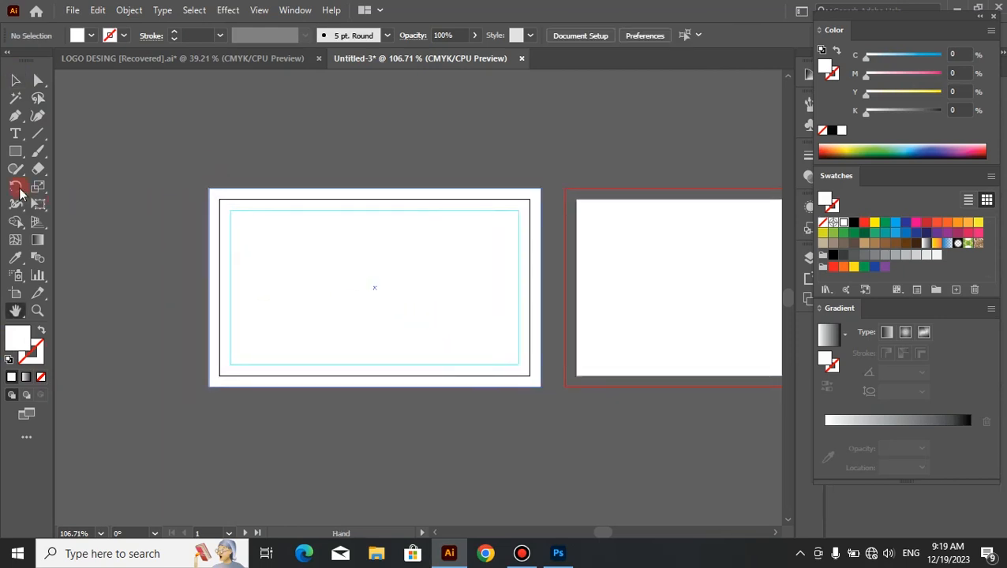
{"action": "left_click", "coordinate": [15, 115]}
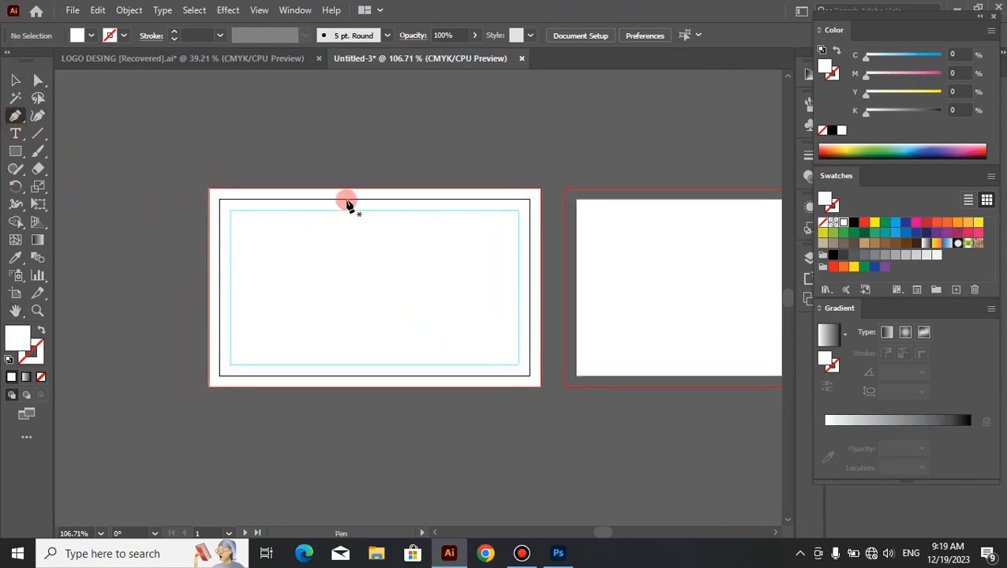
{"action": "left_click", "coordinate": [331, 178]}
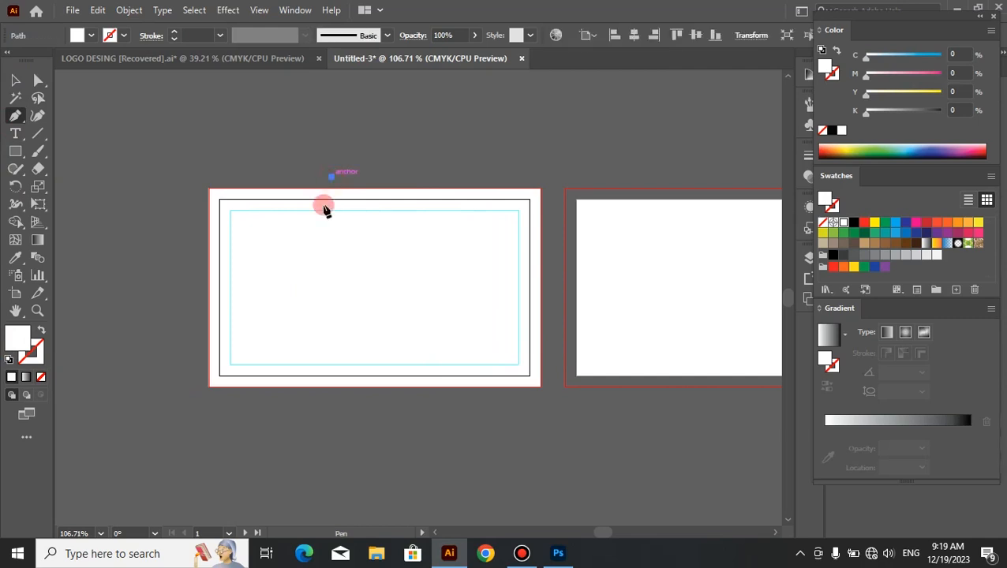
{"action": "left_click_drag", "start_coordinate": [332, 263], "coordinate": [371, 299]}
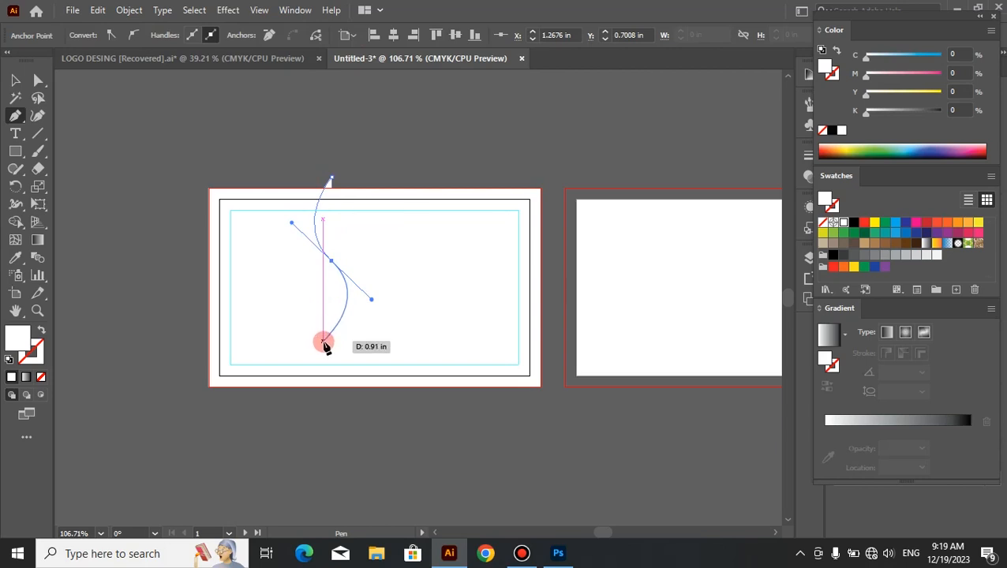
{"action": "left_click", "coordinate": [323, 342]}
{"action": "left_click_drag", "start_coordinate": [321, 345], "coordinate": [310, 346]}
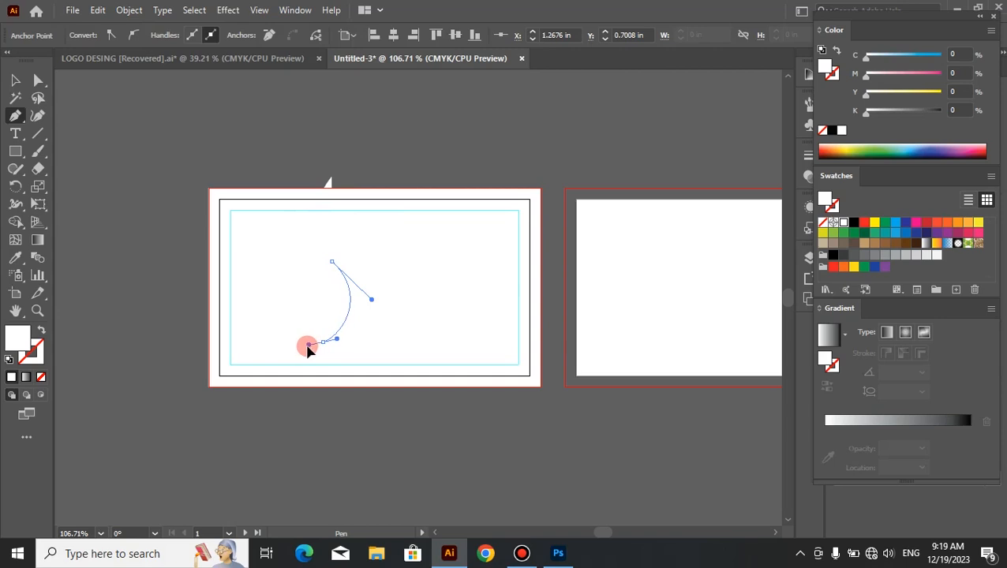
{"action": "left_click_drag", "start_coordinate": [306, 348], "coordinate": [305, 347]}
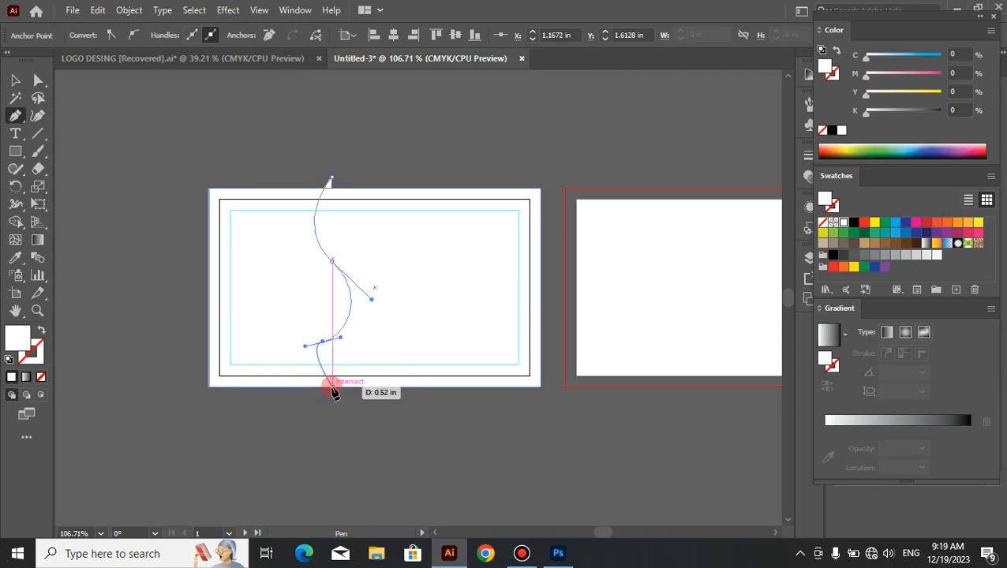
{"action": "left_click_drag", "start_coordinate": [331, 387], "coordinate": [41, 360]}
Step: Give the open curve no fill and a dark gray C=0 M=0 Y=0 K=90 stroke
{"action": "left_click", "coordinate": [42, 331]}
{"action": "left_click", "coordinate": [40, 353]}
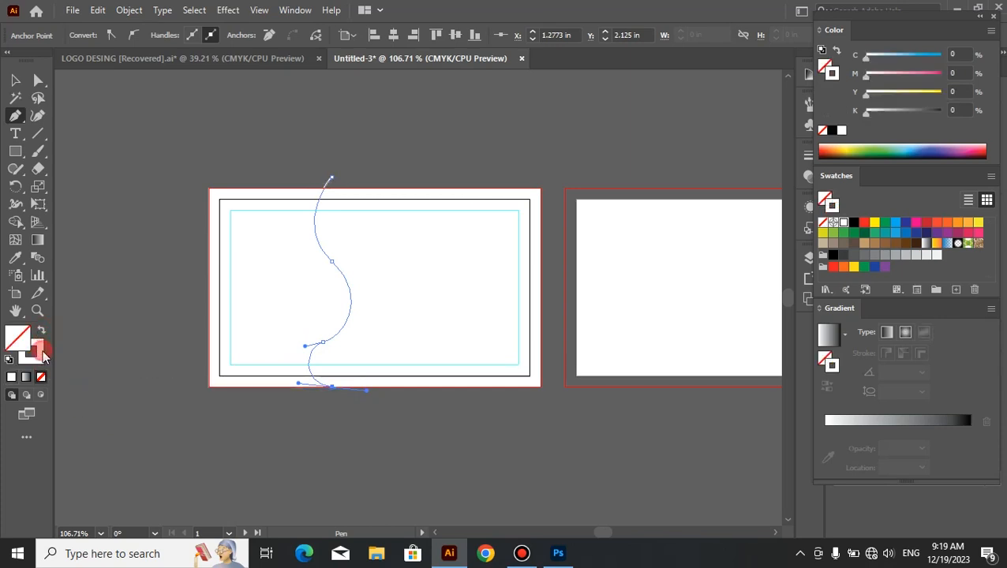
{"action": "left_click", "coordinate": [842, 258]}
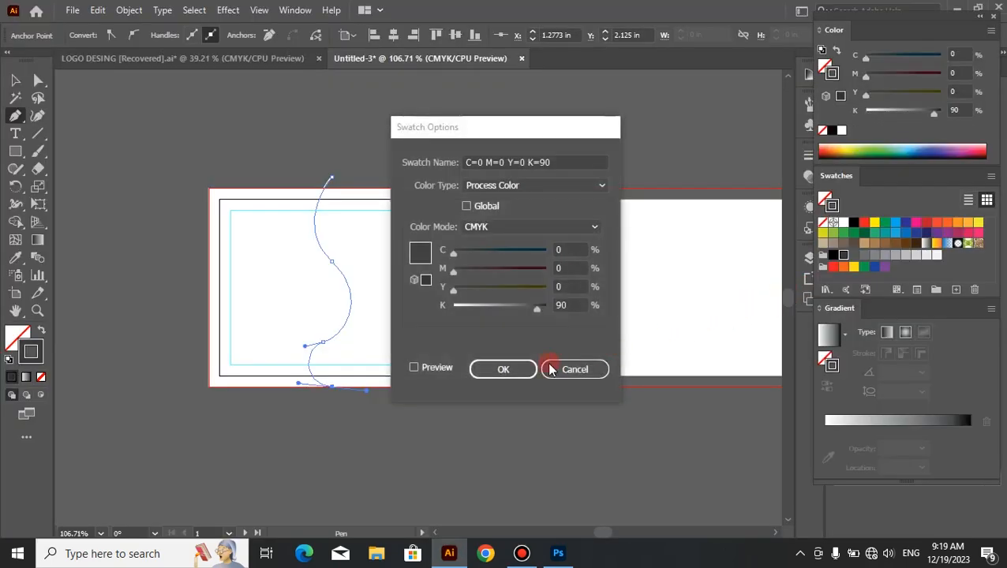
{"action": "left_click", "coordinate": [517, 370]}
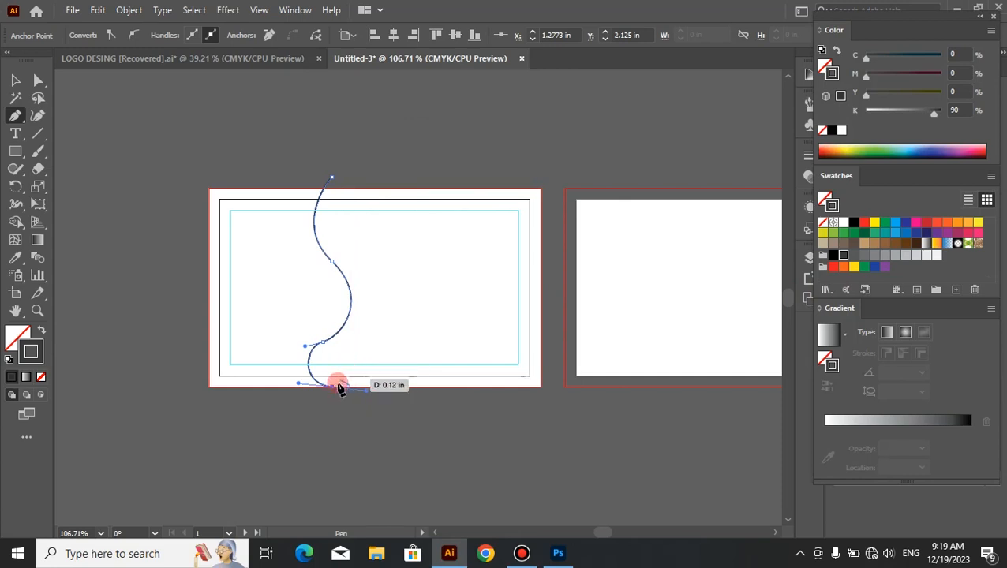
Step: Continue the path upward as a second wavy edge on the right and close it at the starting anchor above the artboard
{"action": "left_click", "coordinate": [333, 387]}
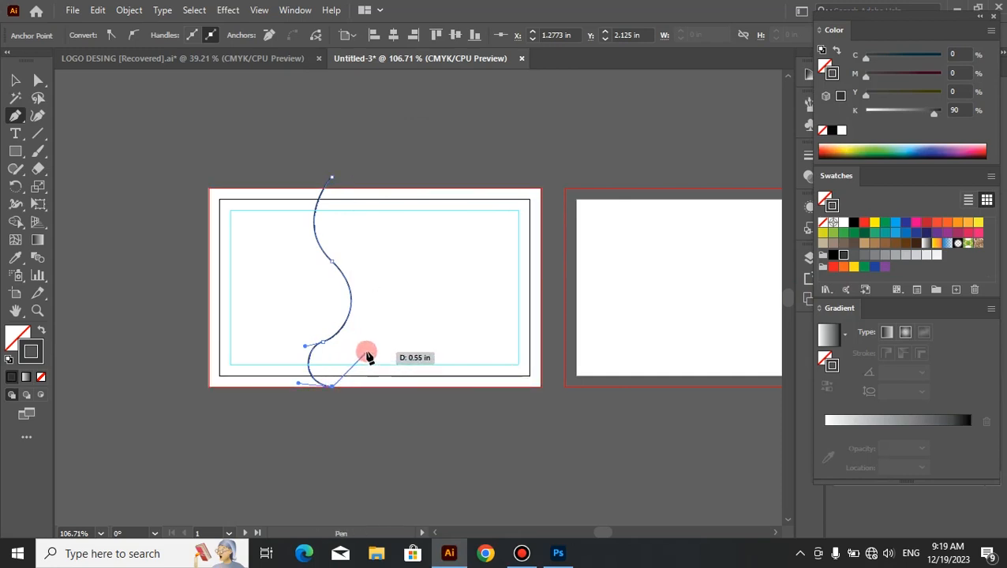
{"action": "left_click_drag", "start_coordinate": [363, 343], "coordinate": [405, 333]}
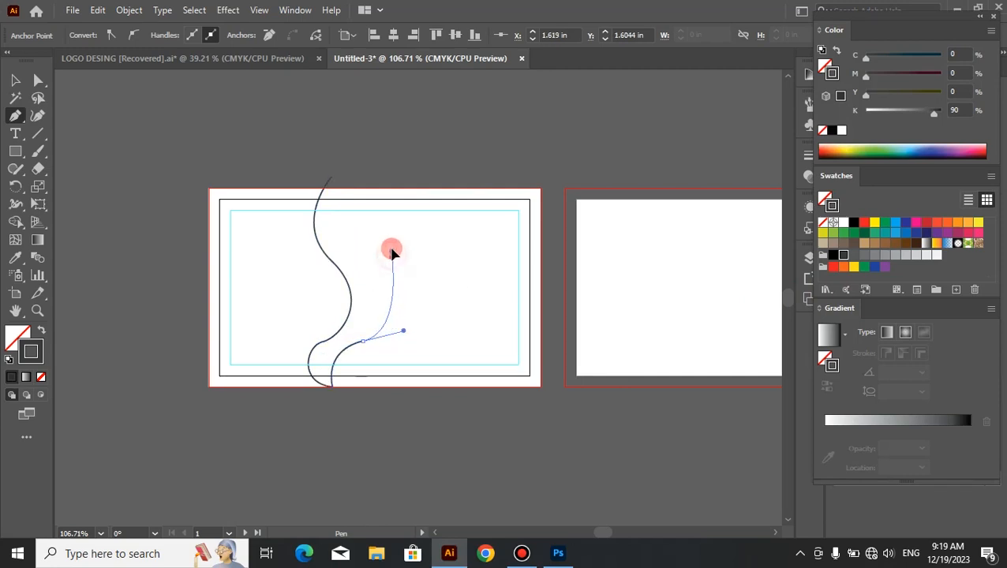
{"action": "left_click_drag", "start_coordinate": [393, 253], "coordinate": [377, 224]}
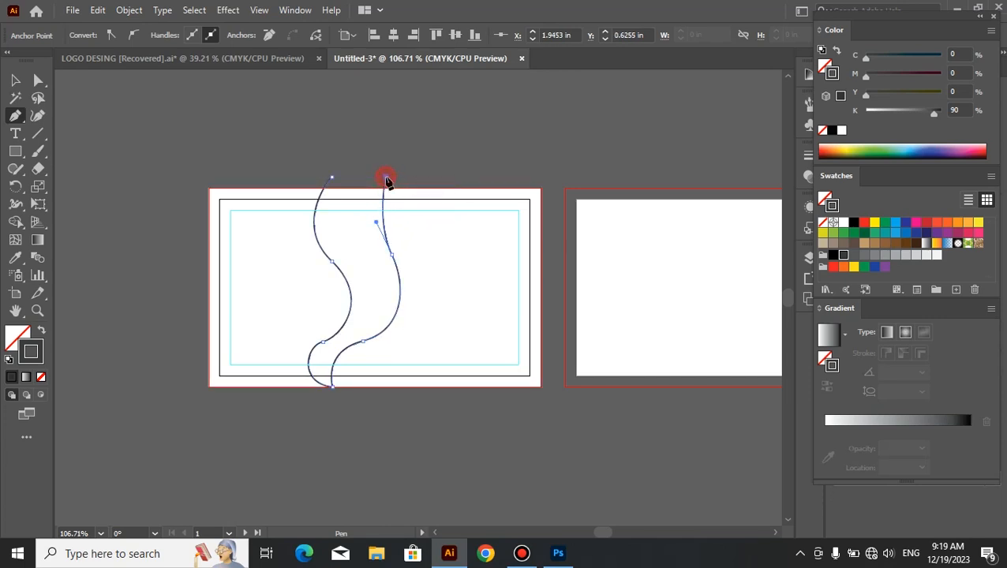
{"action": "left_click_drag", "start_coordinate": [385, 177], "coordinate": [336, 183]}
{"action": "left_click", "coordinate": [333, 178]}
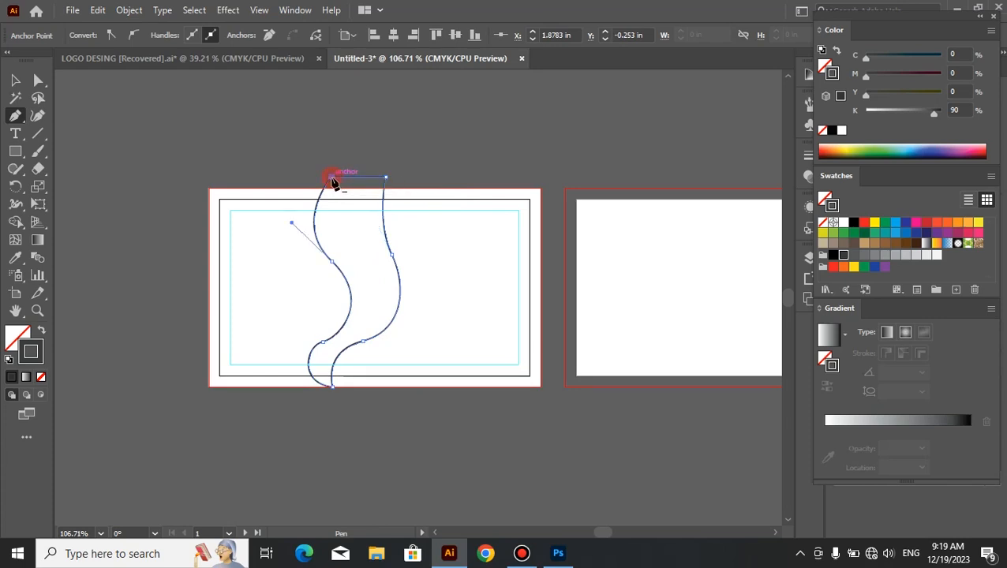
Step: Fill the closed wavy shape with red (M=100, Y=100) and leave it without a stroke
{"action": "left_click", "coordinate": [26, 82]}
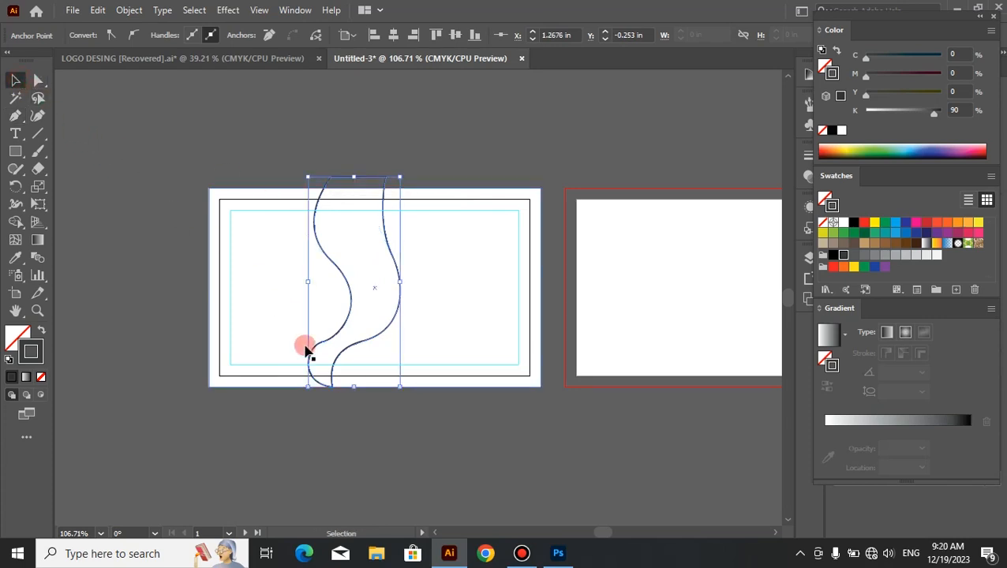
{"action": "left_click", "coordinate": [834, 268]}
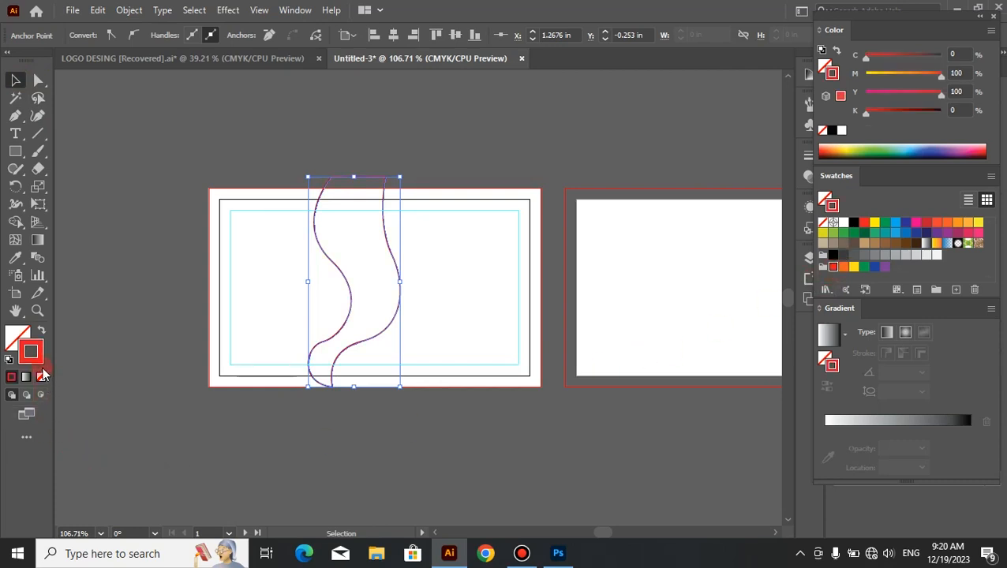
{"action": "left_click", "coordinate": [42, 333]}
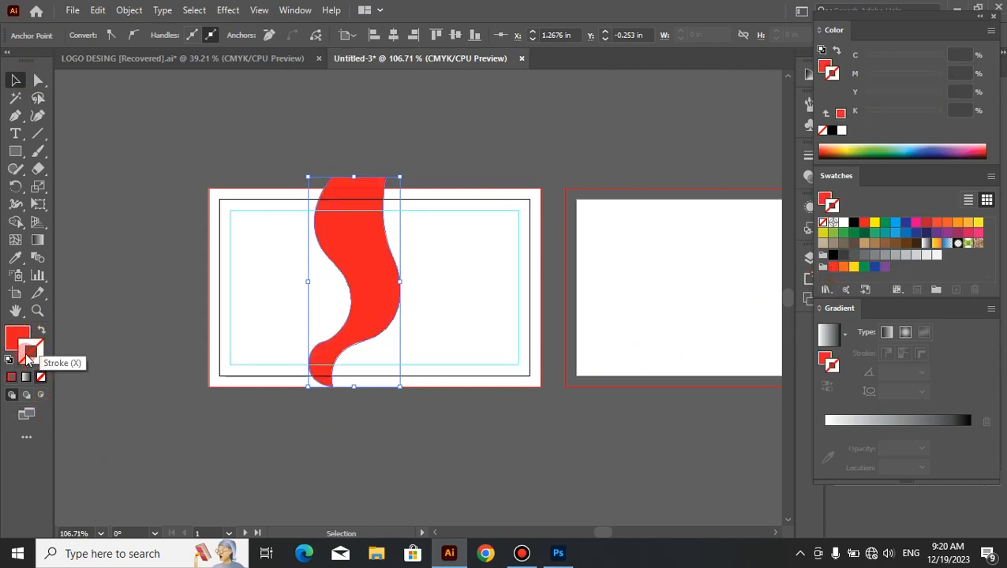
{"action": "left_click", "coordinate": [19, 341]}
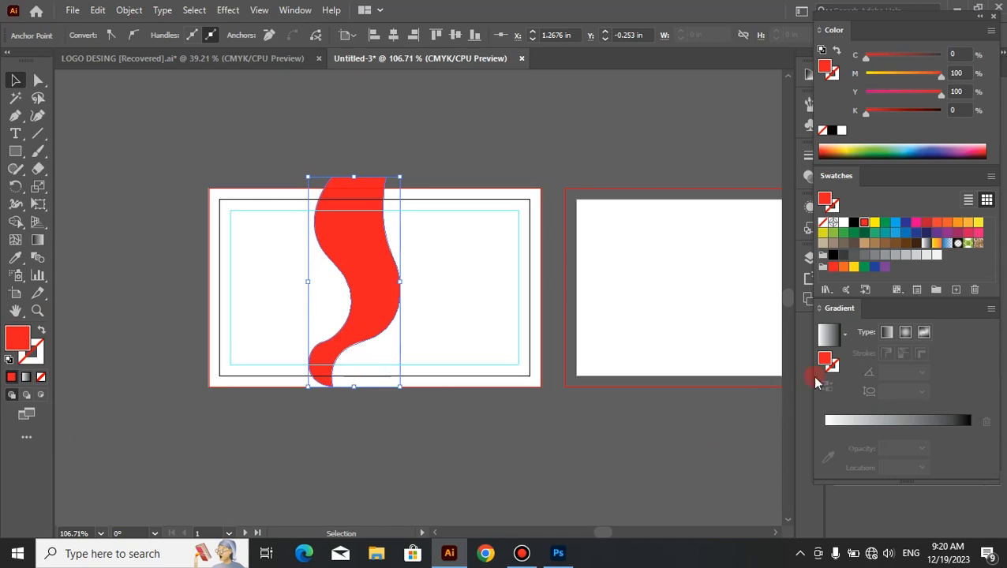
Step: Apply a linear gradient to the wavy shape from orange (M=66, Y=100) at 0% to red at 100%
{"action": "left_click_drag", "start_coordinate": [829, 362], "coordinate": [836, 423]}
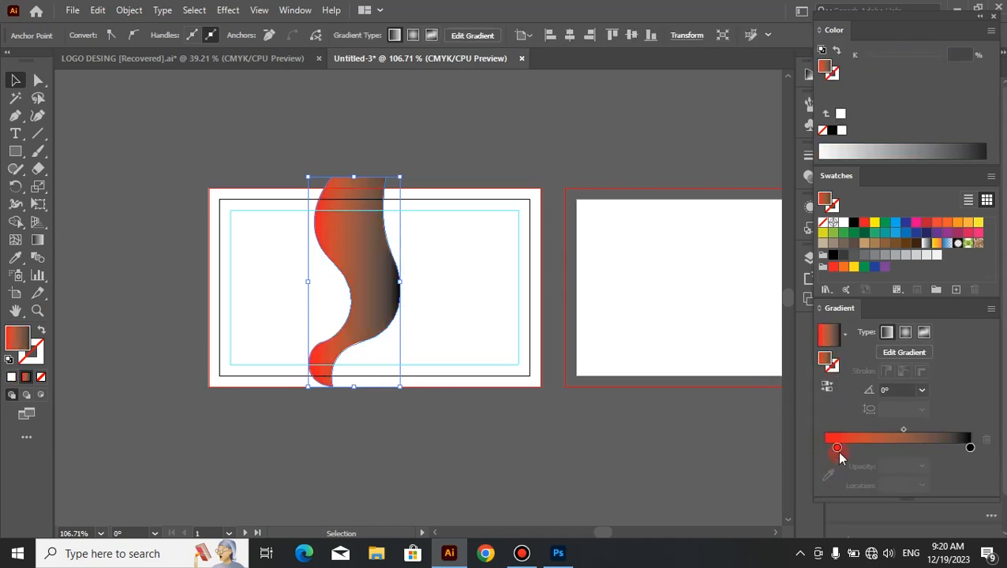
{"action": "left_click_drag", "start_coordinate": [837, 447], "coordinate": [970, 447]}
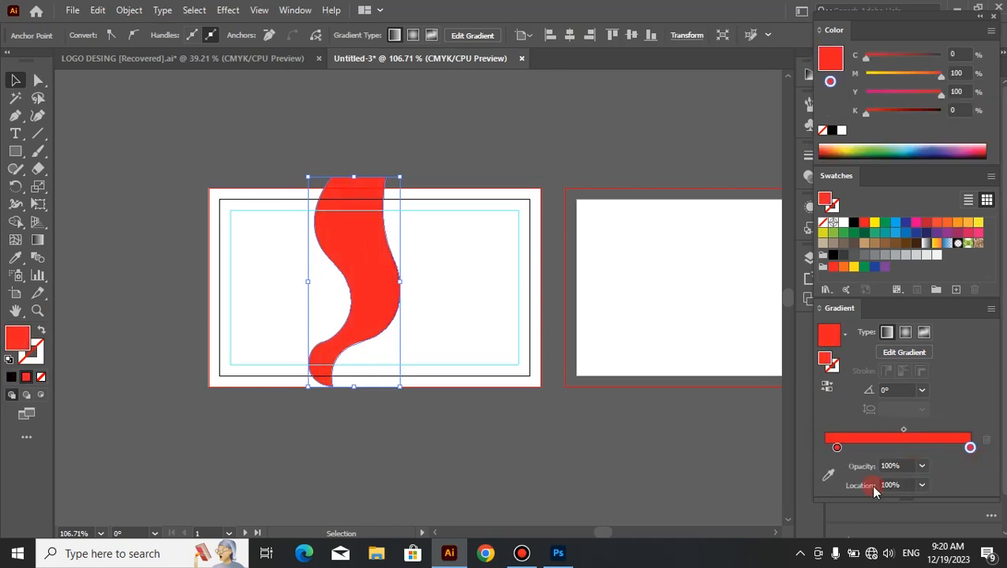
{"action": "left_click_drag", "start_coordinate": [832, 446], "coordinate": [807, 440]}
{"action": "left_click_drag", "start_coordinate": [941, 75], "coordinate": [916, 82]}
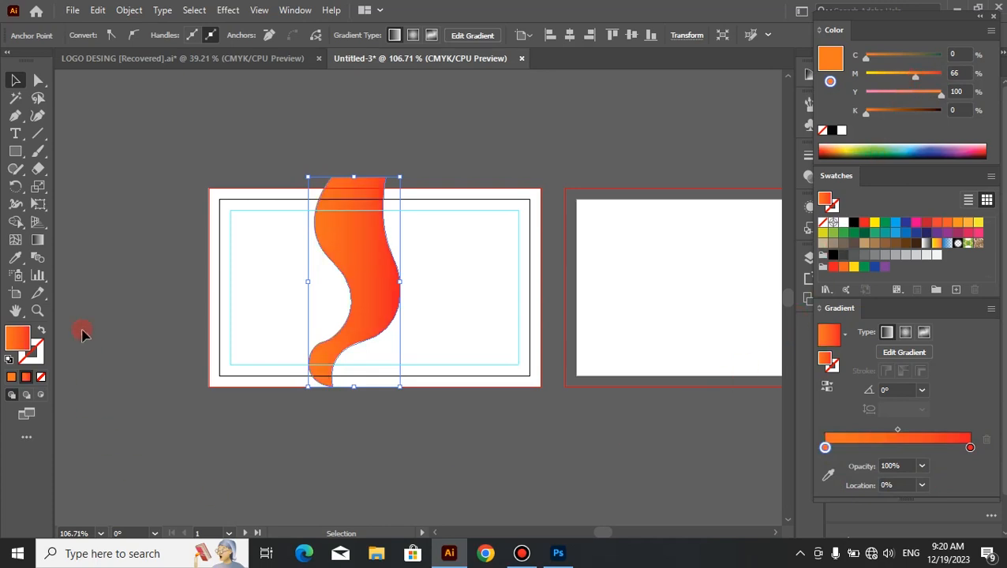
Step: Redirect the gradient along the wavy shape at about 78°, orange at the lower end and red at the upper end
{"action": "left_click", "coordinate": [41, 241]}
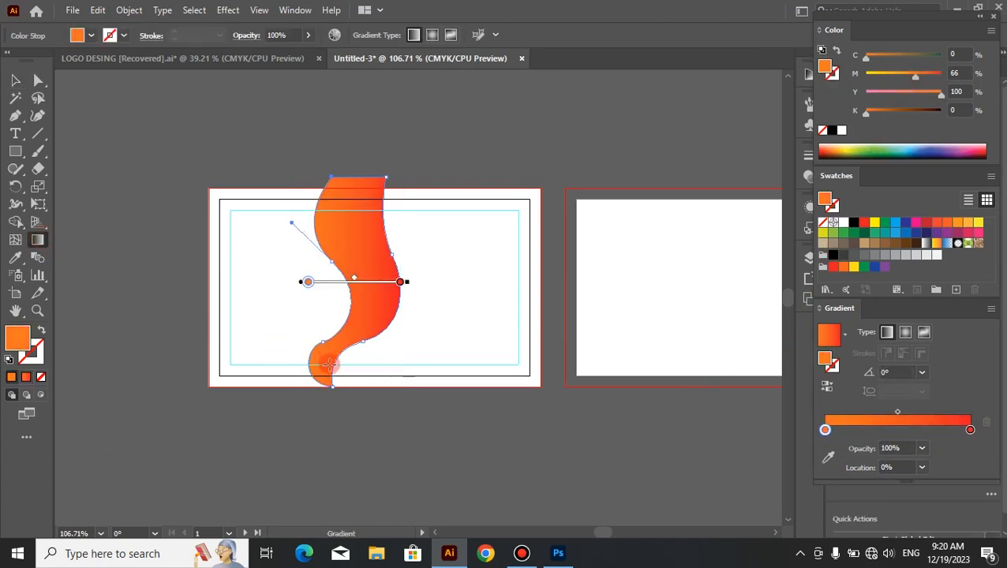
{"action": "mouse_move", "coordinate": [327, 381]}
{"action": "left_mouse_down"}
{"action": "mouse_move", "coordinate": [379, 155]}
{"action": "mouse_move", "coordinate": [373, 187]}
{"action": "left_mouse_up"}
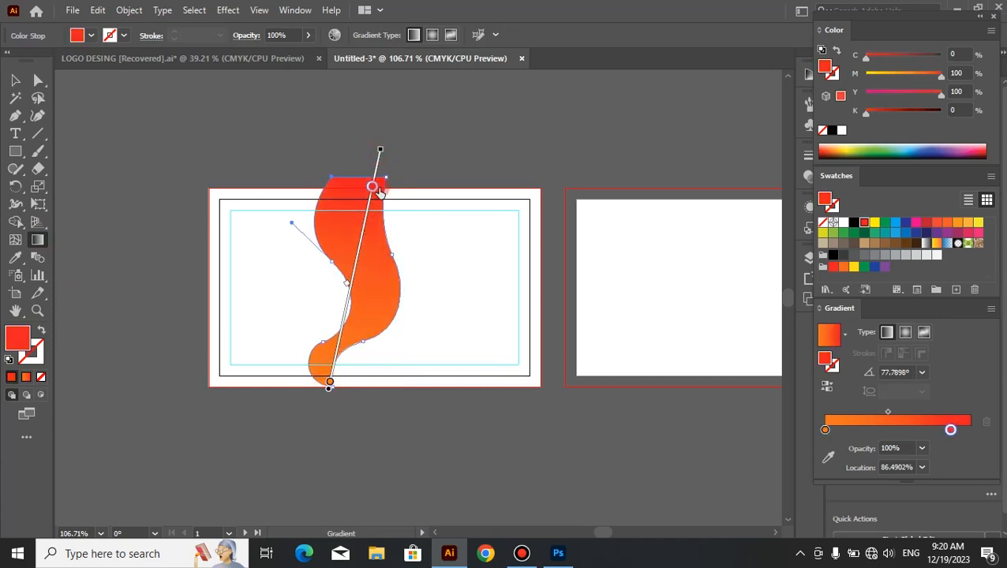
{"action": "left_click", "coordinate": [11, 82]}
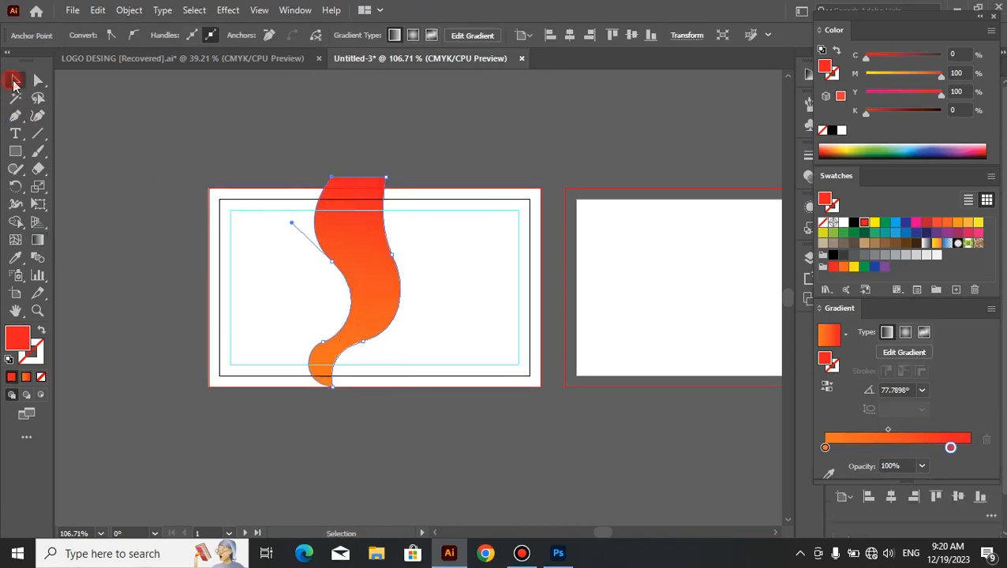
Step: Trim off the part of the wavy shape that extends above the first card's bleed edge, using the Shape Builder
{"action": "left_click", "coordinate": [429, 157]}
{"action": "left_click_drag", "start_coordinate": [439, 191], "coordinate": [161, 438]}
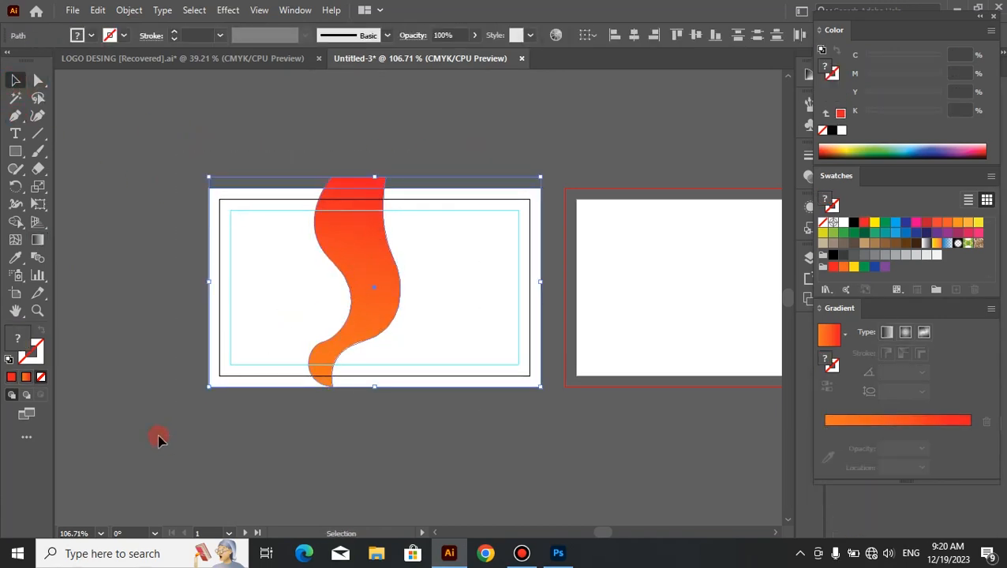
{"action": "left_click", "coordinate": [21, 226]}
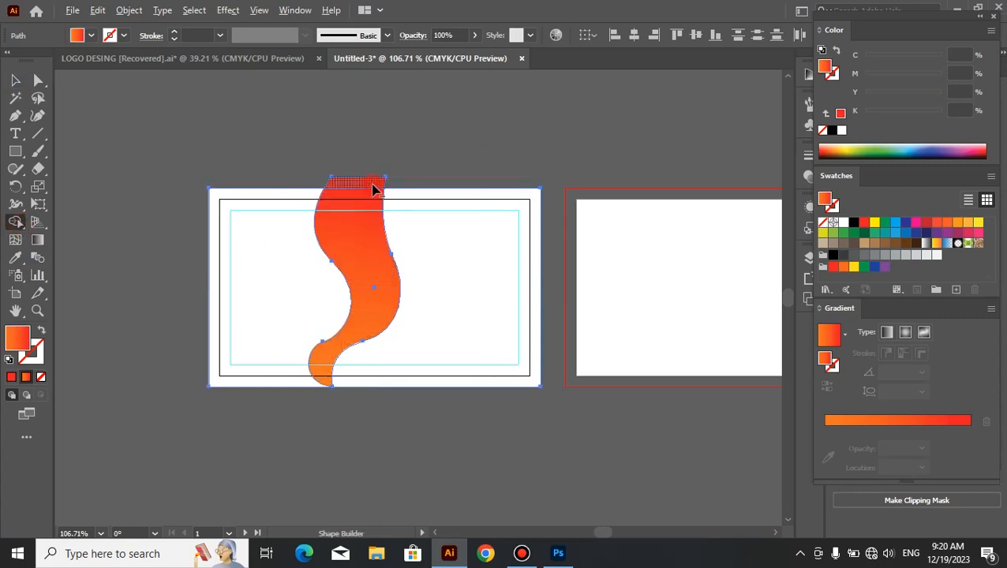
{"action": "left_click", "coordinate": [373, 186], "text": "alt"}
{"action": "left_click", "coordinate": [17, 81]}
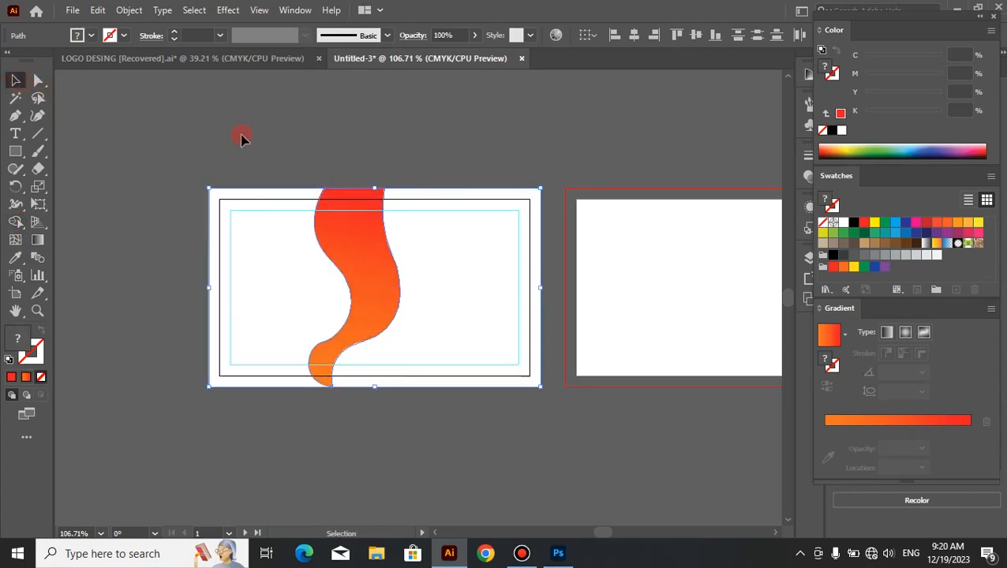
{"action": "left_click", "coordinate": [272, 157]}
Step: Nudge the wavy gradient shape slightly to the left on the first artboard in six small increments
{"action": "left_click", "coordinate": [355, 272]}
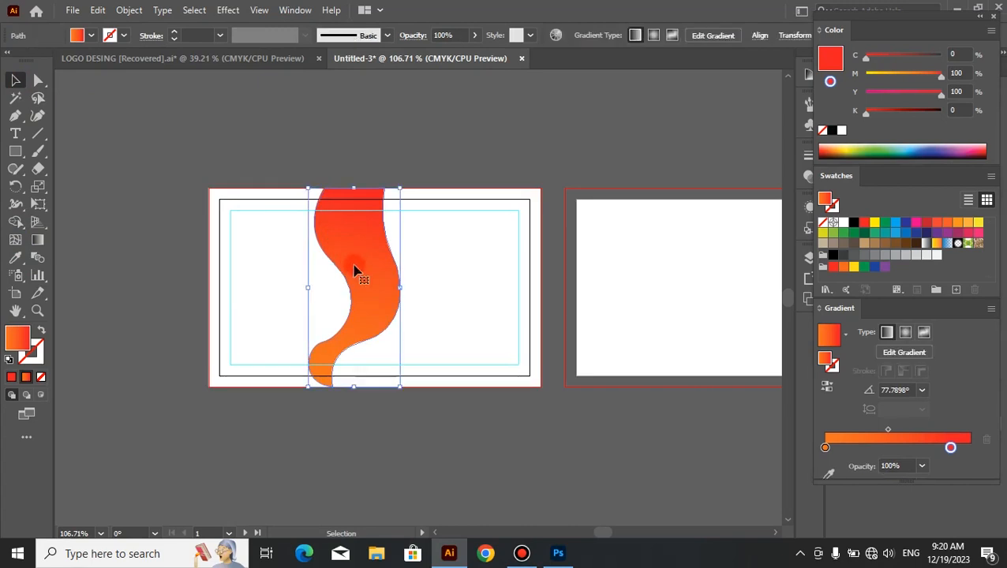
{"action": "key", "text": "Left"}
{"action": "key", "text": "Left"}
{"action": "key", "text": "Left"}
{"action": "key", "text": "Left"}
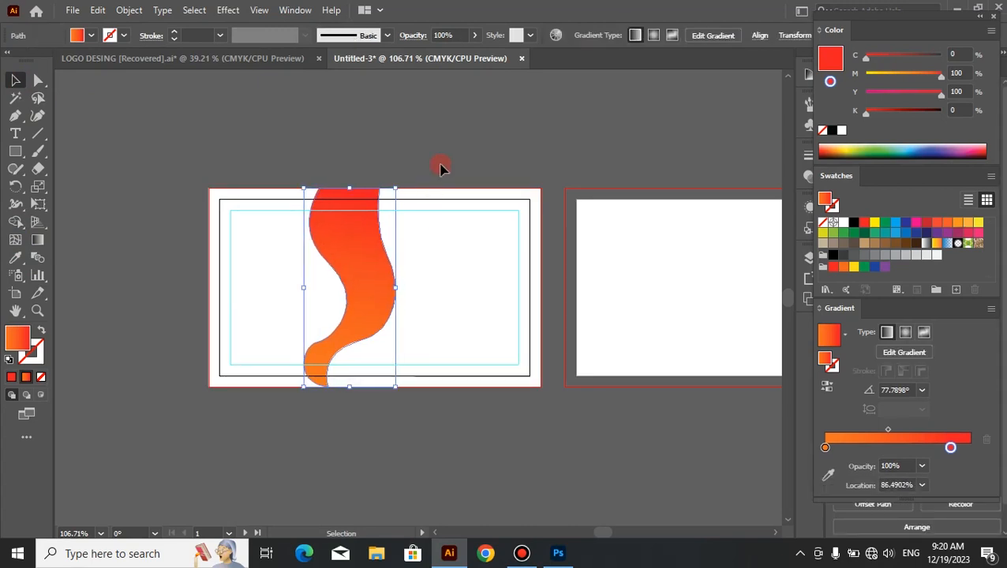
{"action": "key", "text": "Left"}
{"action": "key", "text": "Left"}
{"action": "key", "text": "Left"}
{"action": "key", "text": "Left"}
{"action": "left_click", "coordinate": [561, 180]}
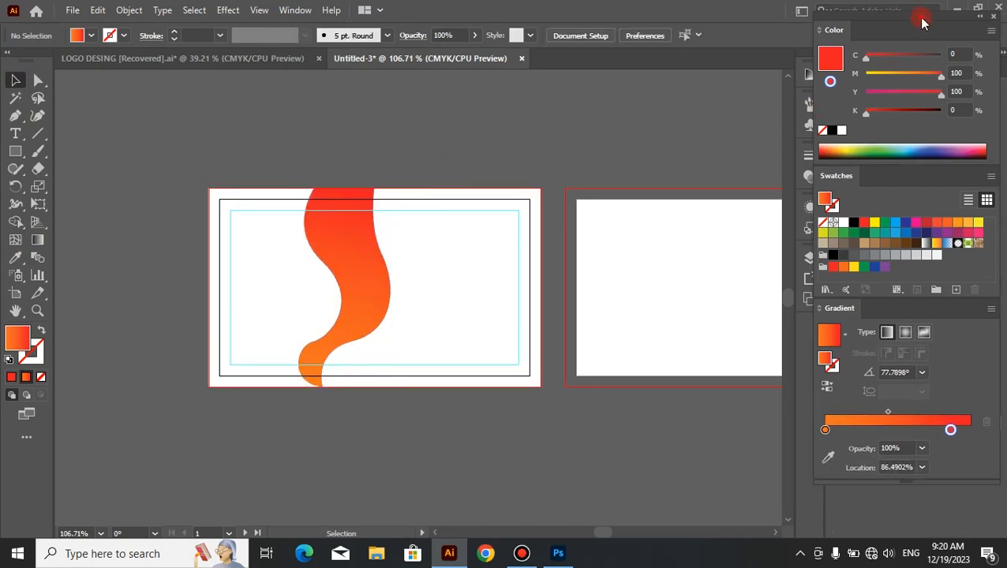
Step: Fill the background area right of the wave on the first card with dark gray (K=80) using the Shape Builder
{"action": "left_click_drag", "start_coordinate": [922, 22], "coordinate": [935, 87]}
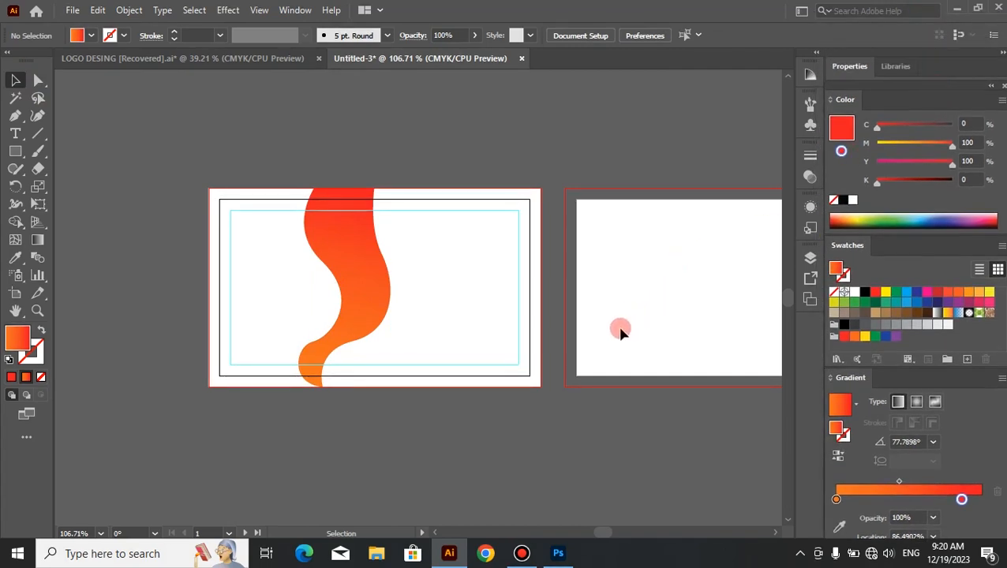
{"action": "key", "text": "space"}
{"action": "left_click_drag", "start_coordinate": [618, 330], "coordinate": [440, 319]}
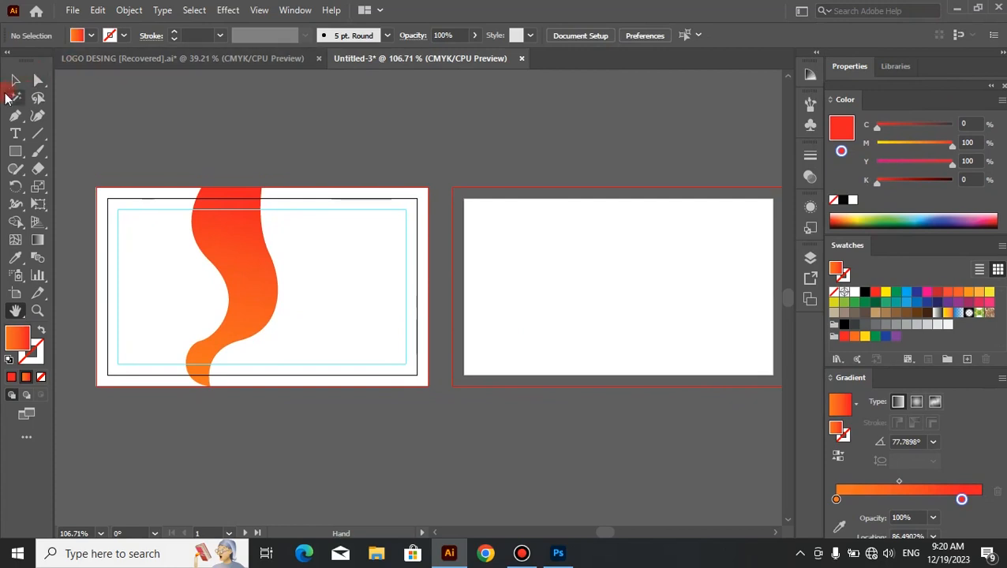
{"action": "left_click", "coordinate": [15, 82]}
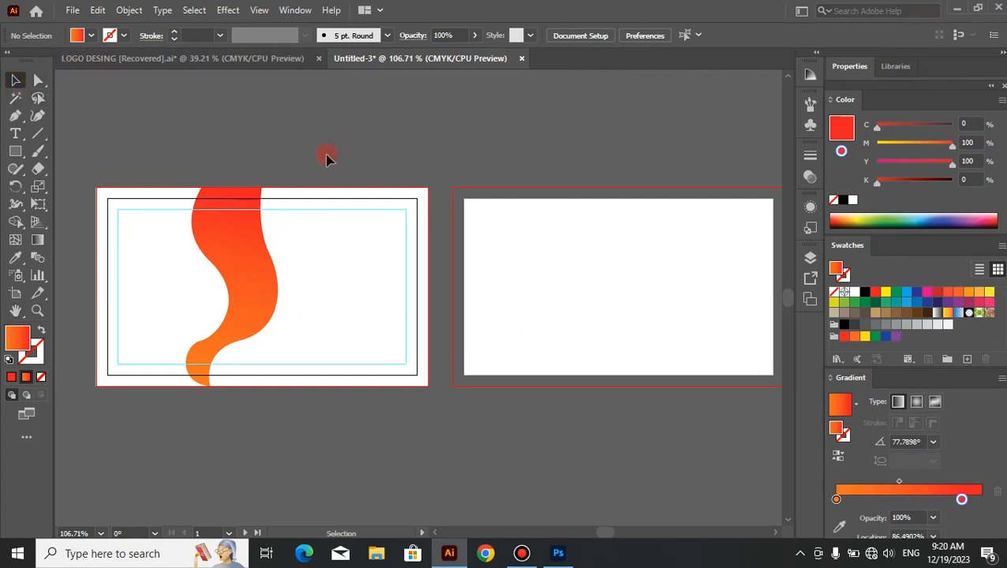
{"action": "left_click_drag", "start_coordinate": [384, 153], "coordinate": [101, 465]}
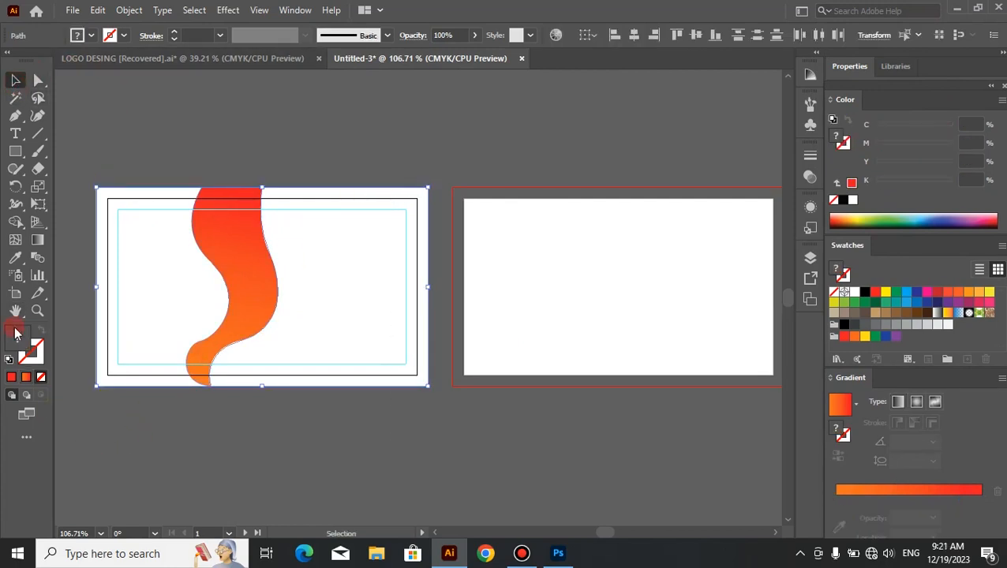
{"action": "left_click", "coordinate": [15, 221]}
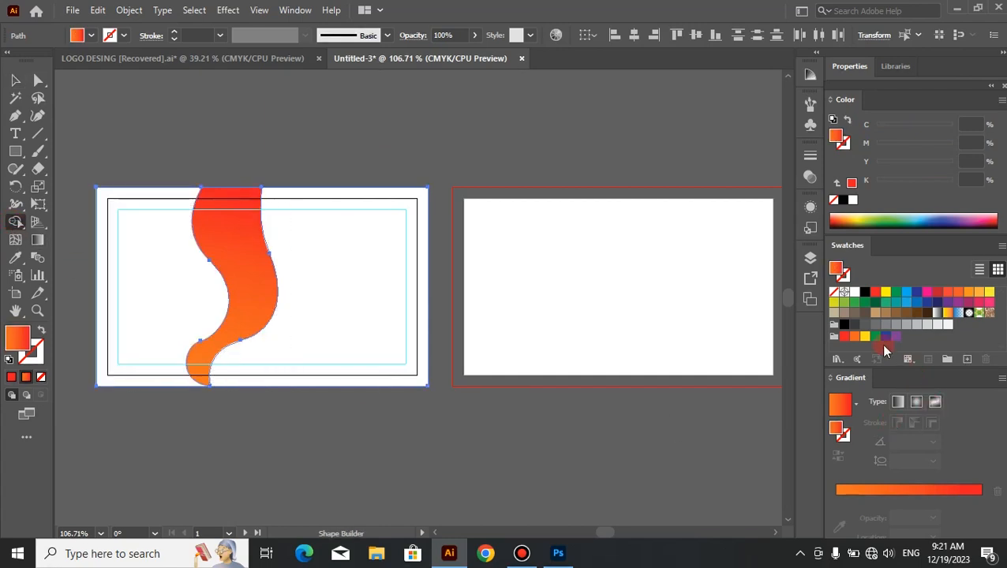
{"action": "left_click", "coordinate": [863, 326]}
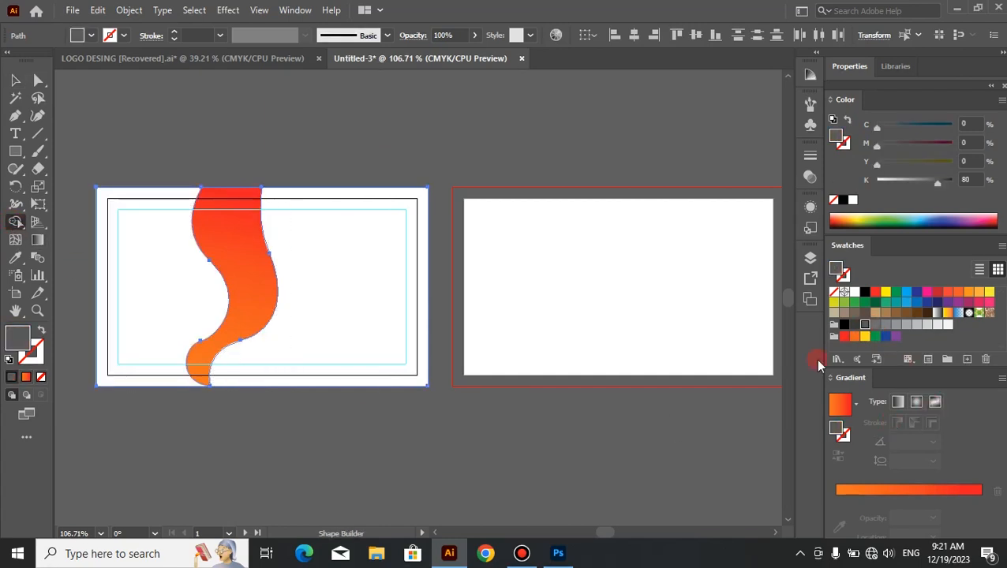
{"action": "left_click", "coordinate": [302, 296]}
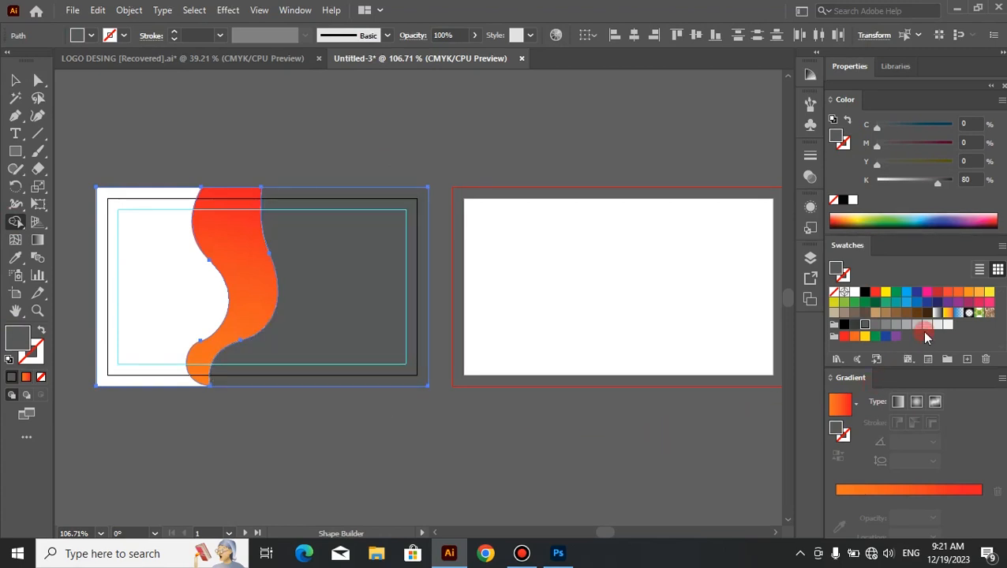
Step: Fill the area left of the wave on the first card with light gray (K=20) and reapply K=80 to the right area
{"action": "left_click", "coordinate": [927, 324]}
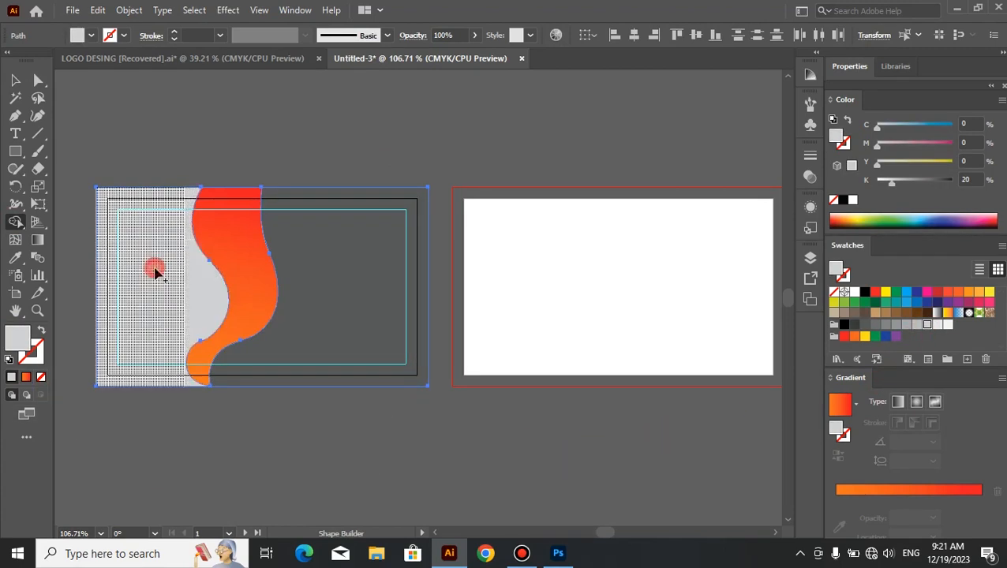
{"action": "left_click_drag", "start_coordinate": [153, 270], "coordinate": [171, 331]}
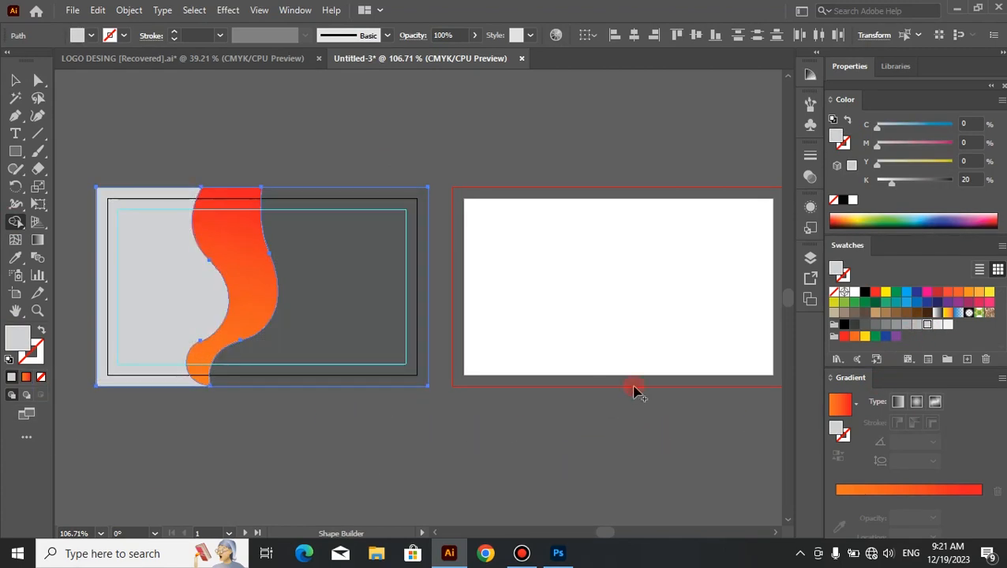
{"action": "left_click", "coordinate": [863, 325]}
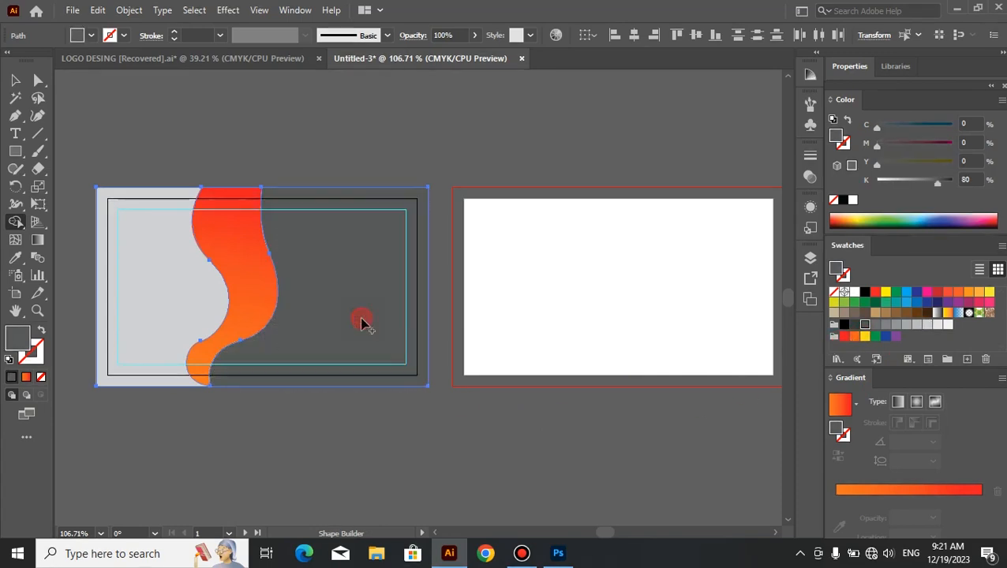
{"action": "left_click", "coordinate": [256, 380]}
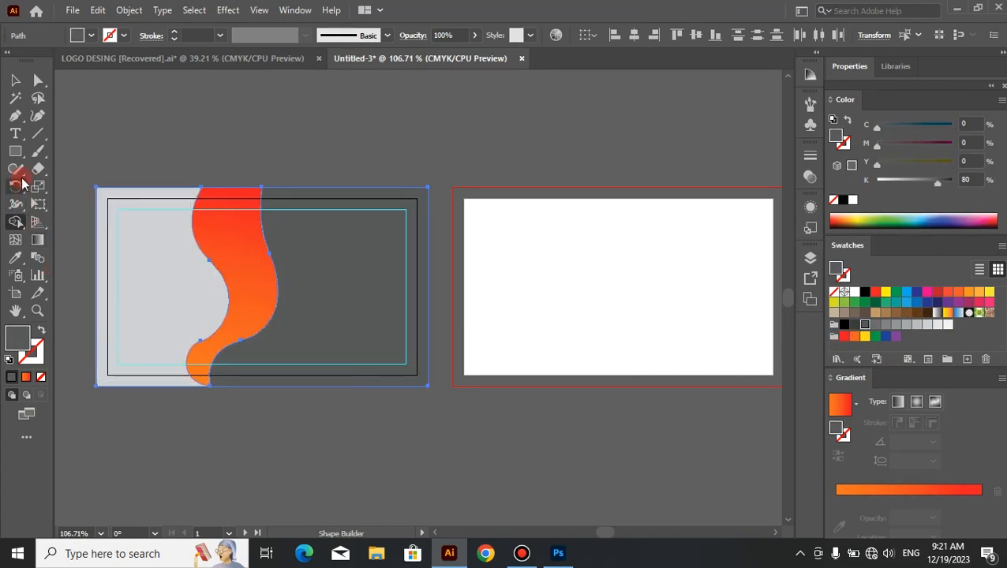
{"action": "left_click", "coordinate": [15, 80]}
{"action": "left_click", "coordinate": [327, 158]}
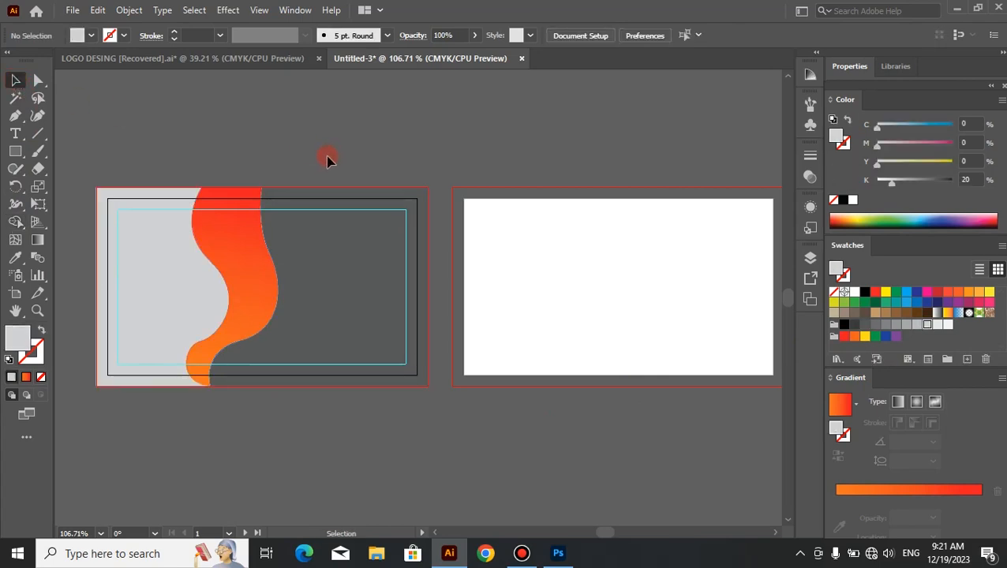
{"action": "left_click", "coordinate": [327, 294]}
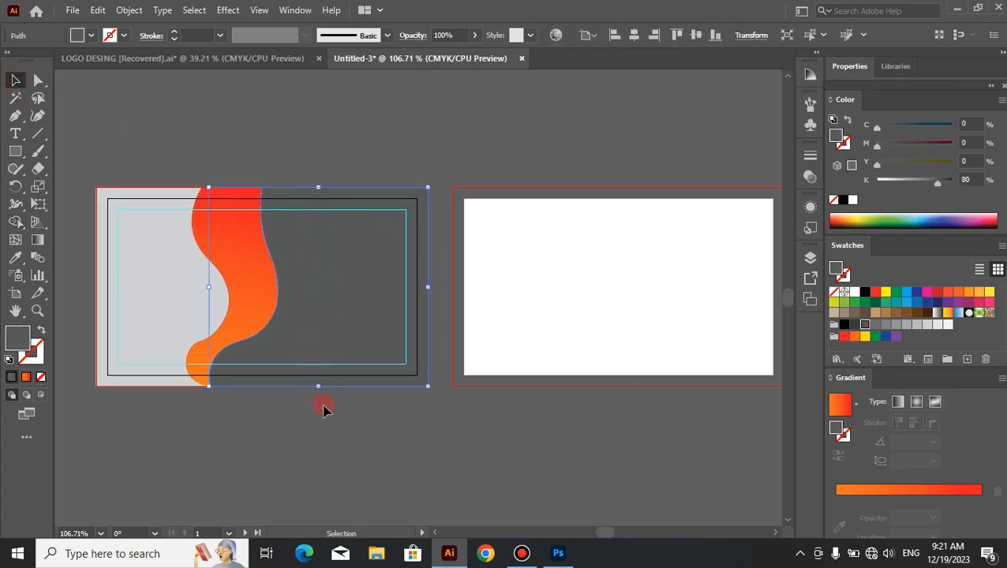
{"action": "left_click", "coordinate": [327, 442]}
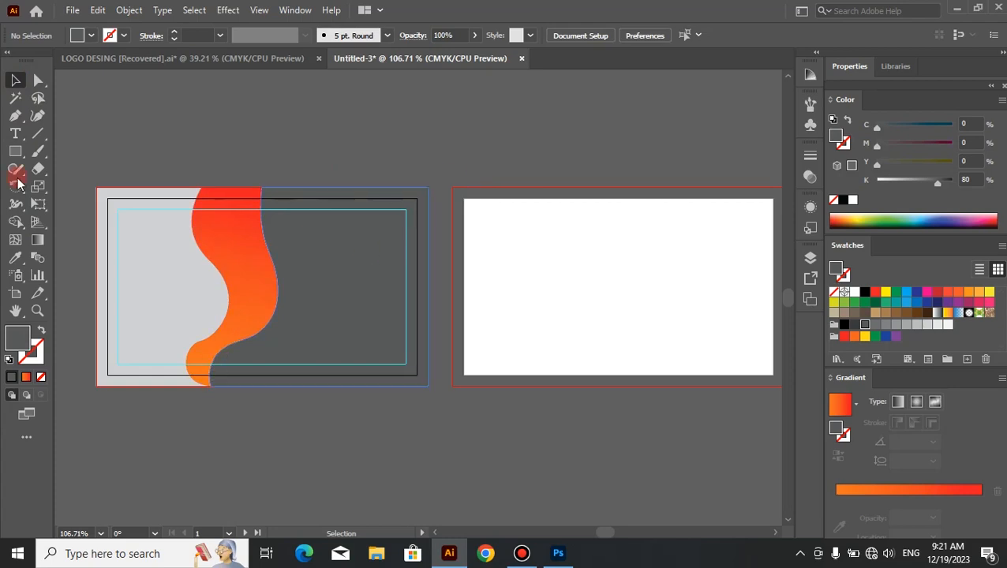
Step: Draw a rectangle covering the second artboard out to its bleed edges and fill it with very light gray (K=5)
{"action": "left_click", "coordinate": [16, 152]}
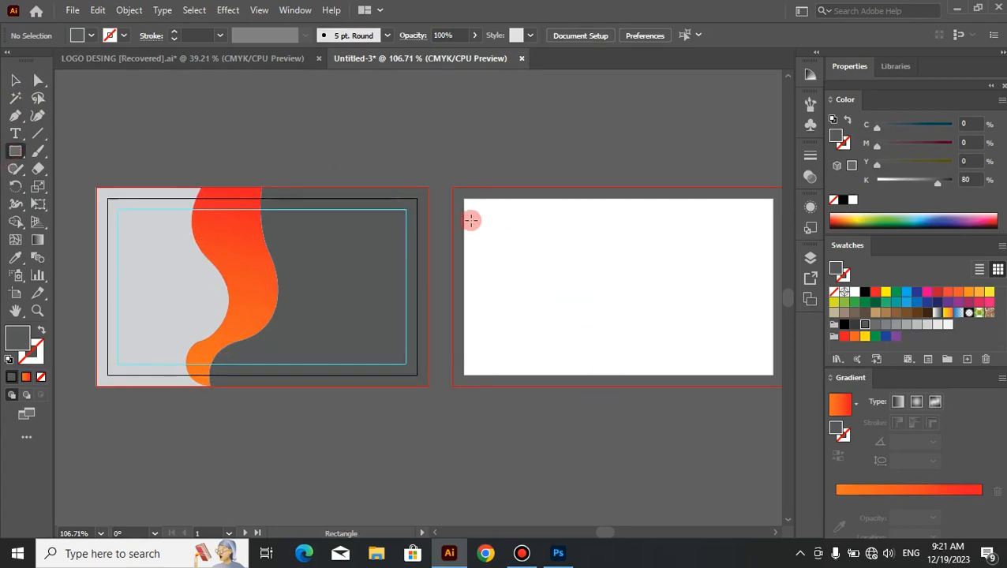
{"action": "left_click_drag", "start_coordinate": [455, 188], "coordinate": [729, 372]}
{"action": "key", "text": "space"}
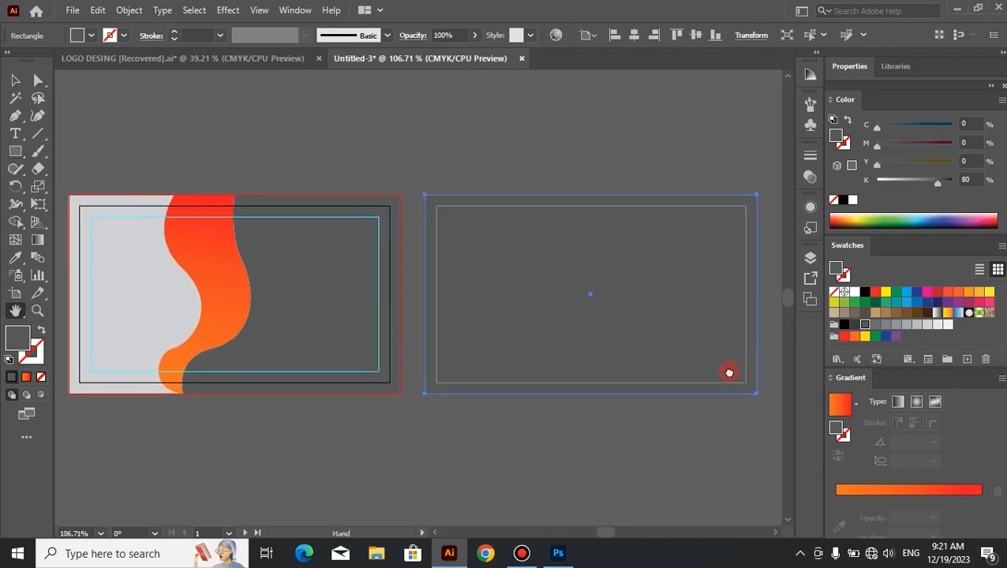
{"action": "left_click", "coordinate": [15, 82]}
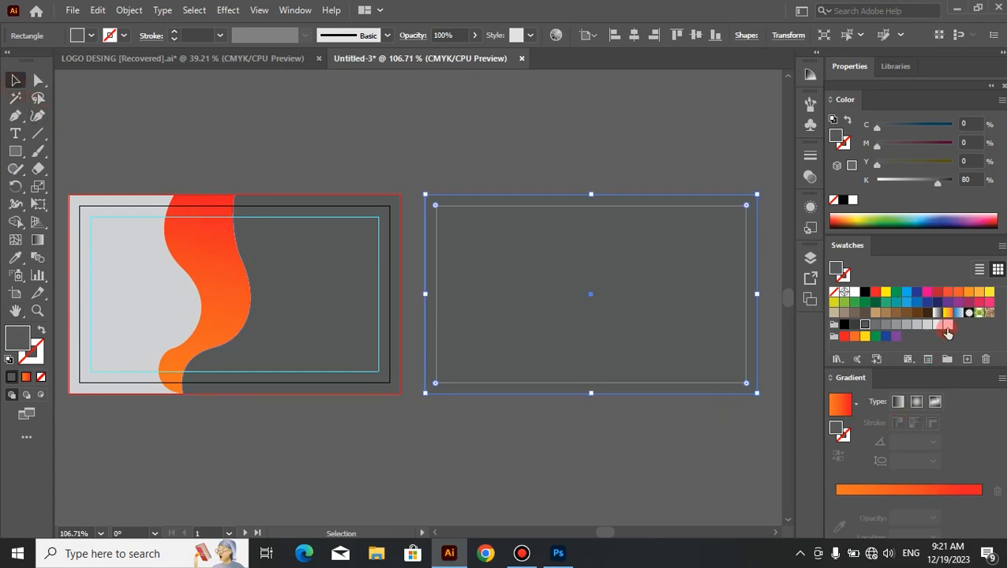
{"action": "left_click", "coordinate": [947, 326]}
Step: Send the light gray background rectangle on the second artboard to the back
{"action": "right_click", "coordinate": [441, 353]}
{"action": "mouse_move", "coordinate": [522, 481]}
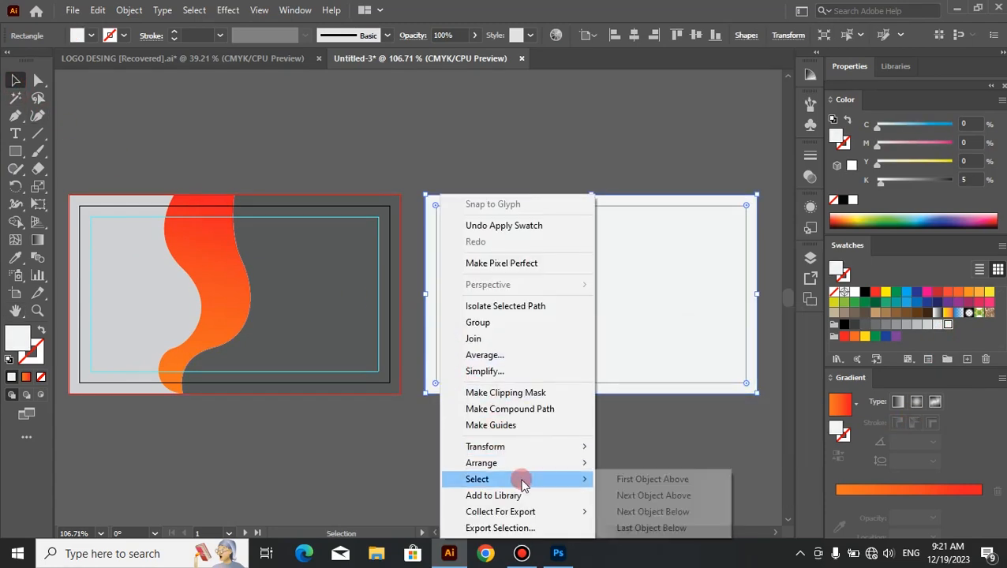
{"action": "mouse_move", "coordinate": [560, 464]}
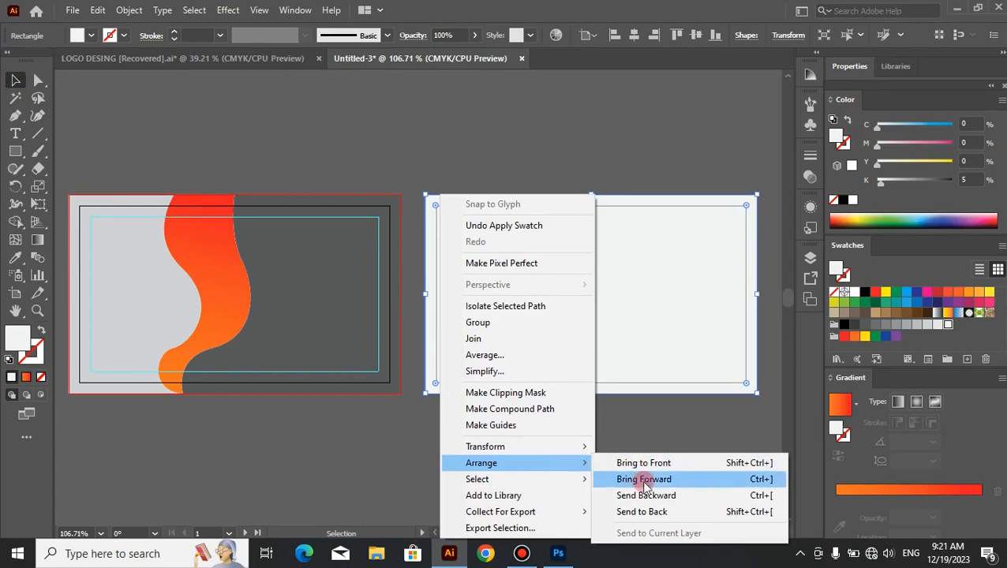
{"action": "left_click", "coordinate": [642, 510]}
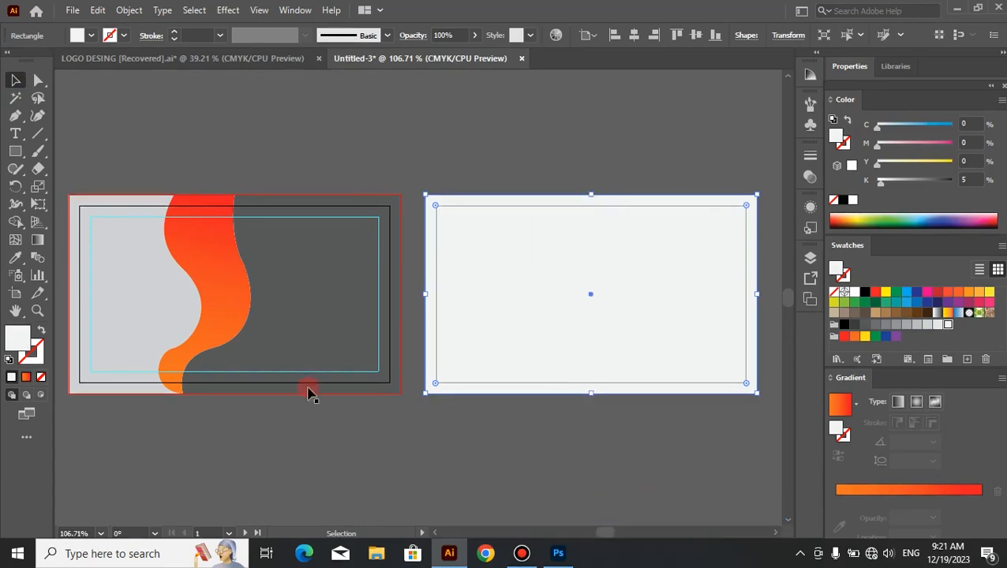
Step: Offset the second artboard's background rectangle by -0.25 in with Miter joins and convert the offset path into guides
{"action": "left_click", "coordinate": [124, 10]}
{"action": "mouse_move", "coordinate": [288, 359]}
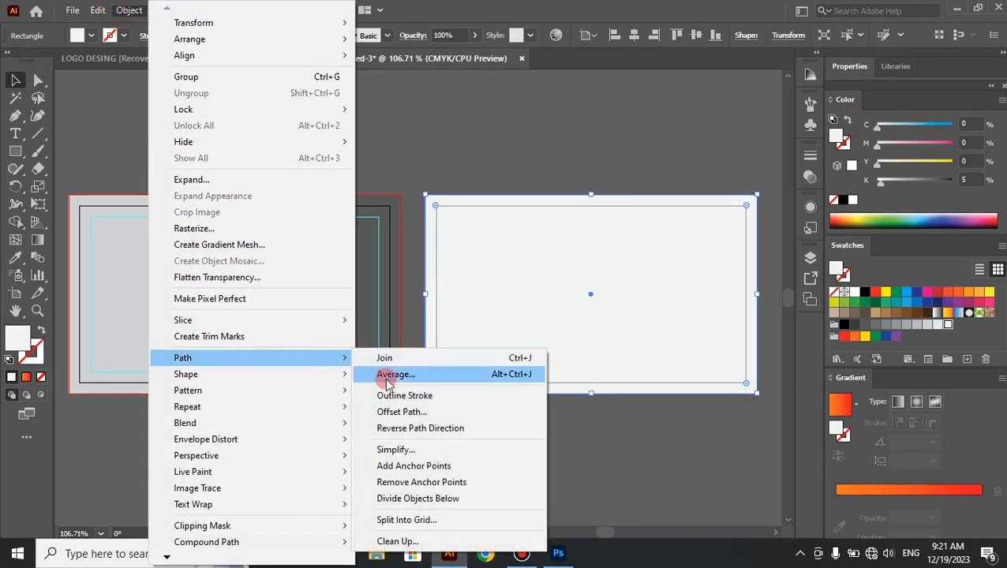
{"action": "left_click", "coordinate": [401, 411]}
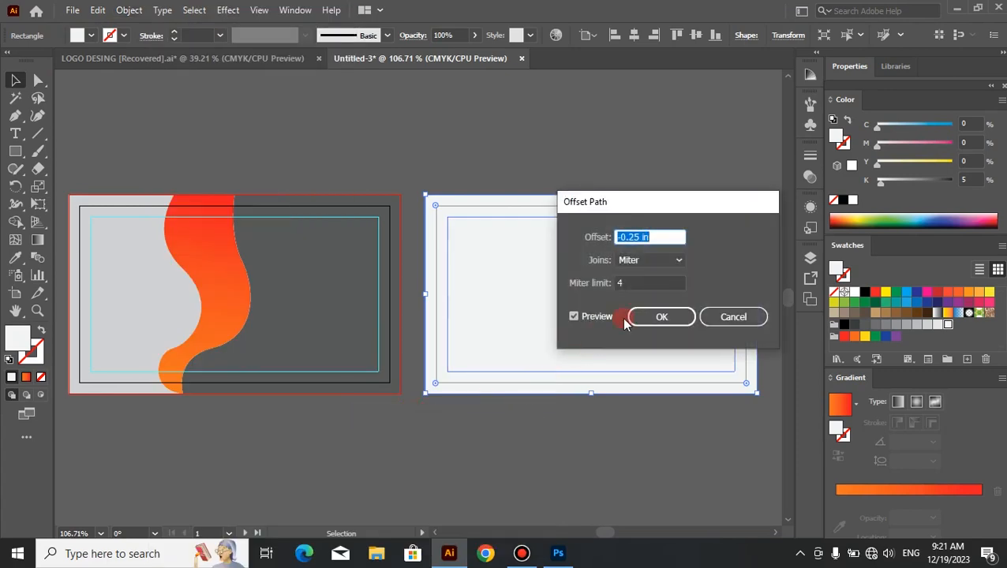
{"action": "left_click", "coordinate": [640, 316]}
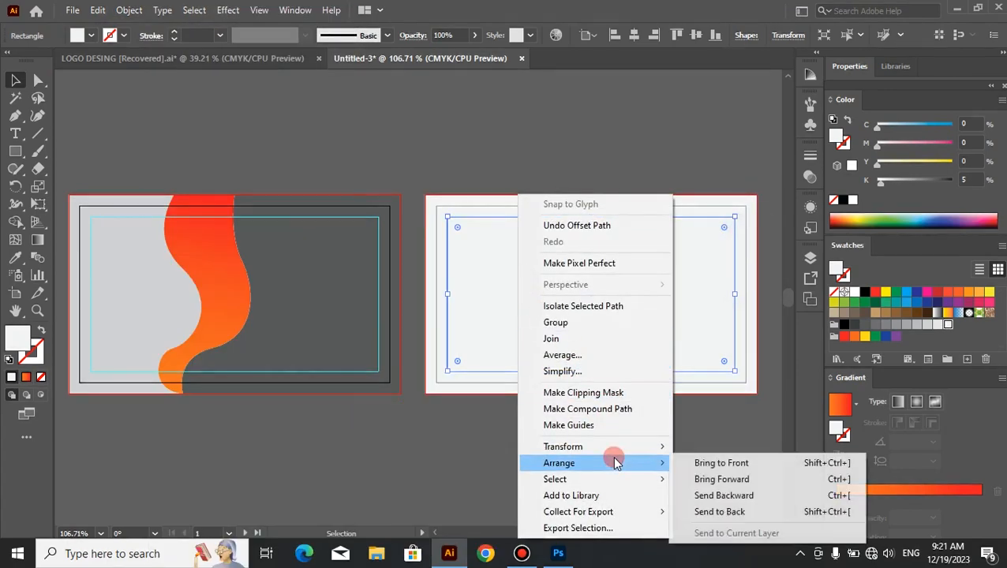
{"action": "left_click", "coordinate": [619, 424]}
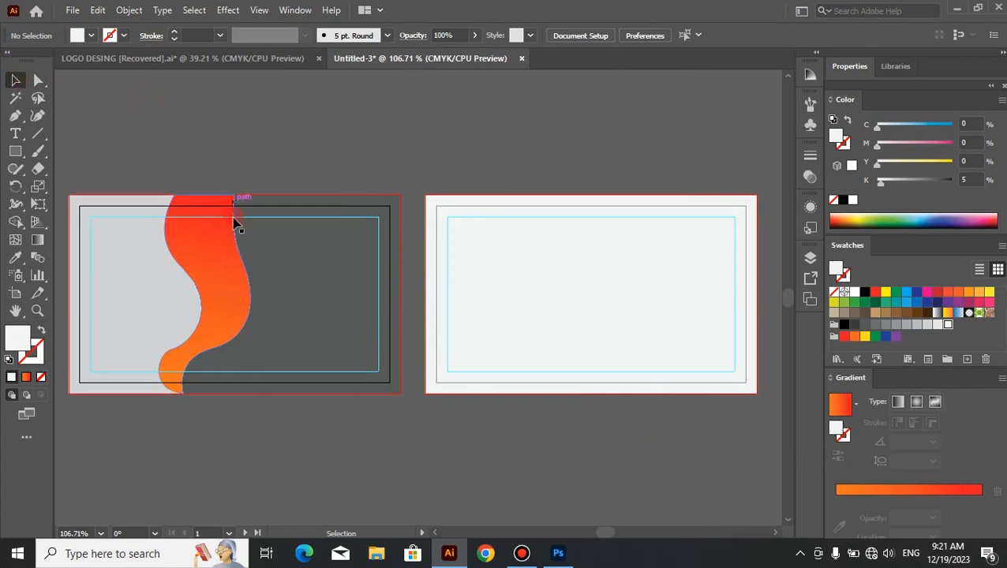
Step: Duplicate the wavy gradient shape from the first card onto the right half of the second card, keeping it level
{"action": "left_click_drag", "start_coordinate": [231, 278], "coordinate": [668, 277]}
{"action": "left_click", "coordinate": [478, 422]}
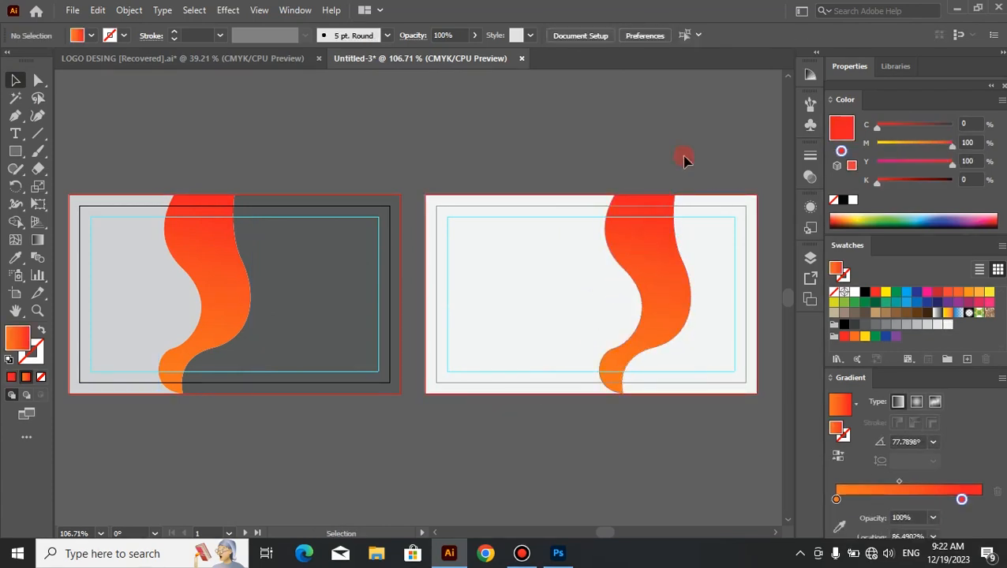
Step: Fill the area left of the wave on the second card with medium gray (K=60) using the Shape Builder
{"action": "left_click_drag", "start_coordinate": [676, 194], "coordinate": [474, 427]}
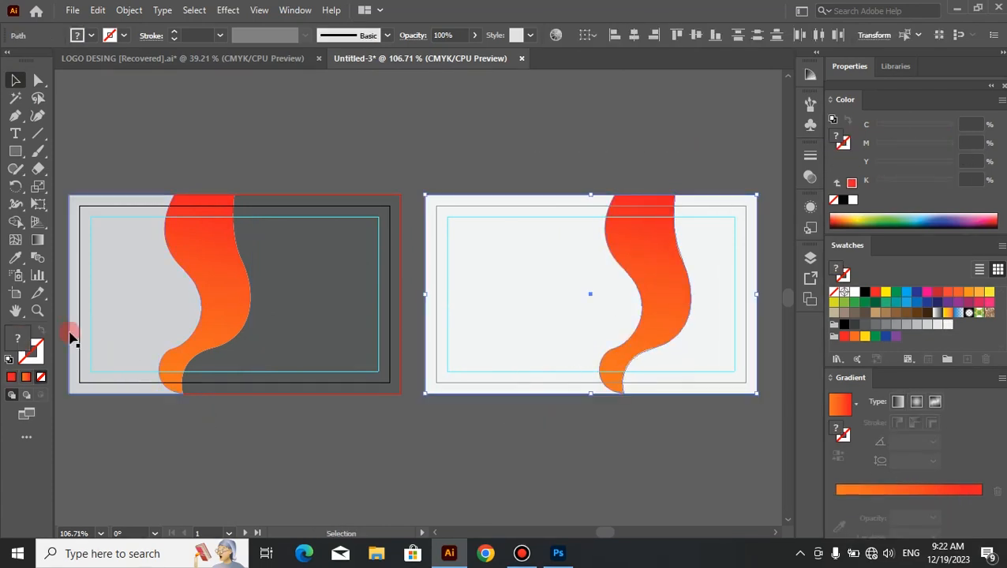
{"action": "left_click", "coordinate": [12, 225]}
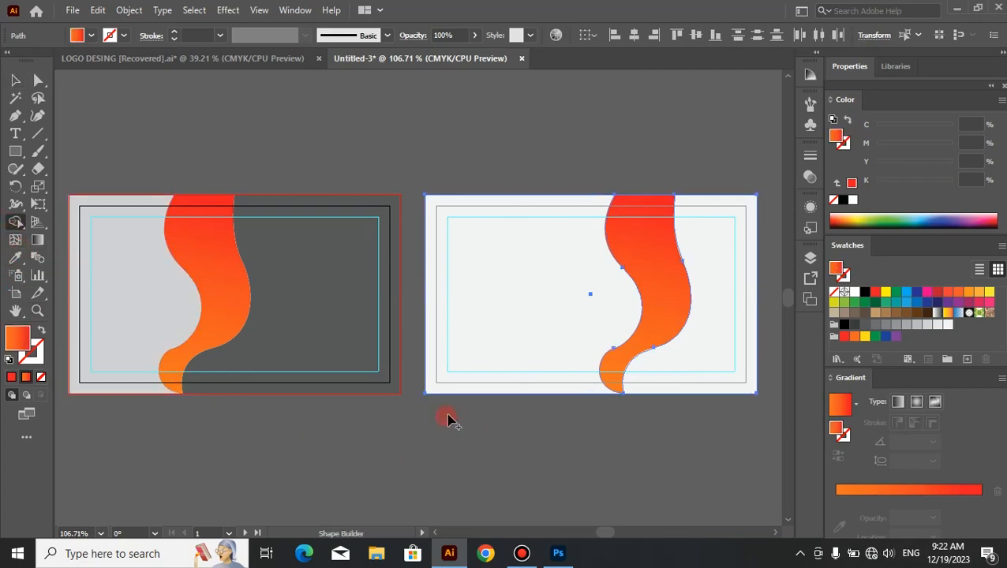
{"action": "left_click", "coordinate": [886, 328]}
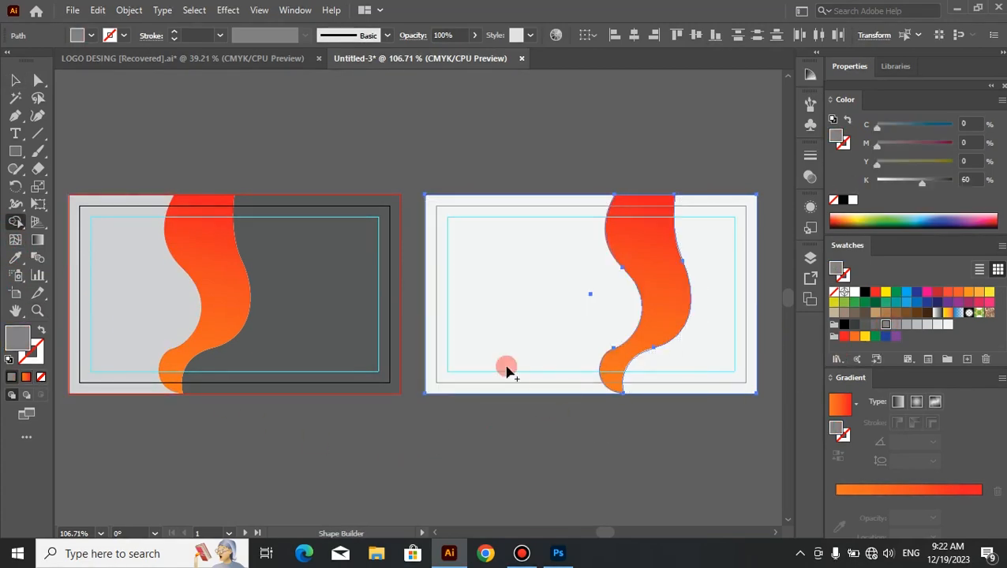
{"action": "left_click", "coordinate": [492, 324]}
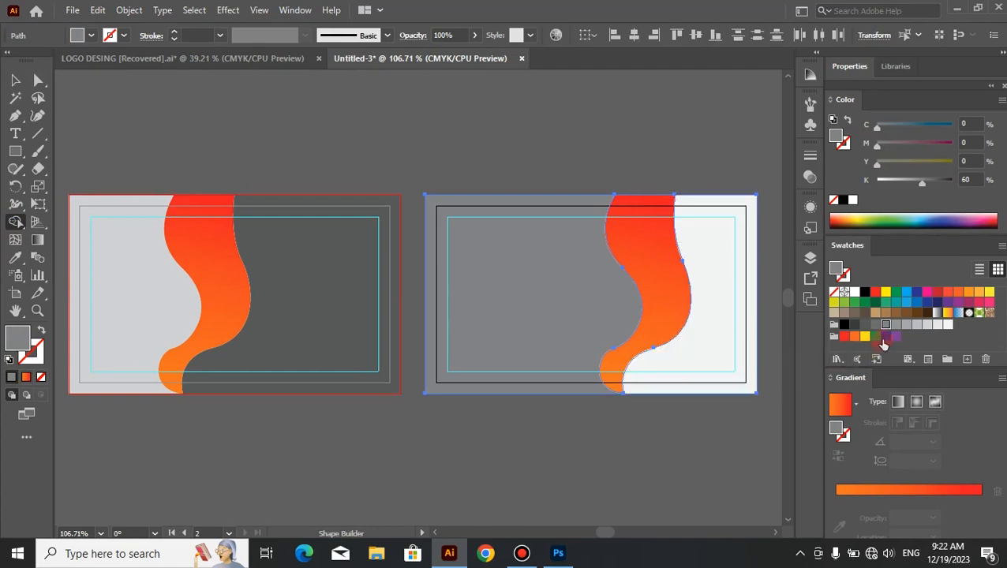
Step: Fill the area right of the wave on the second card with light gray (K=30) using the Shape Builder
{"action": "left_click", "coordinate": [917, 325]}
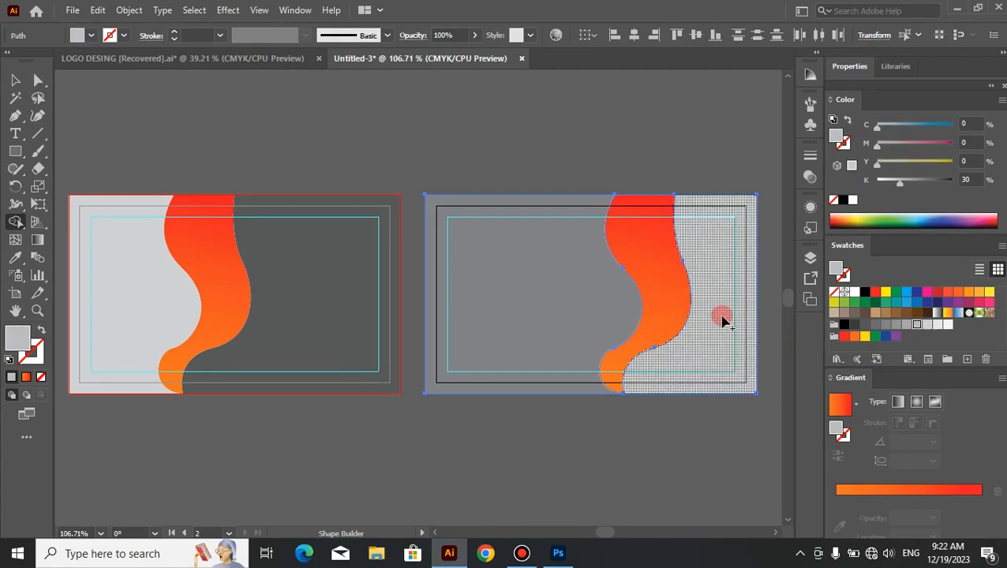
{"action": "left_click", "coordinate": [631, 385]}
{"action": "left_click", "coordinate": [14, 79]}
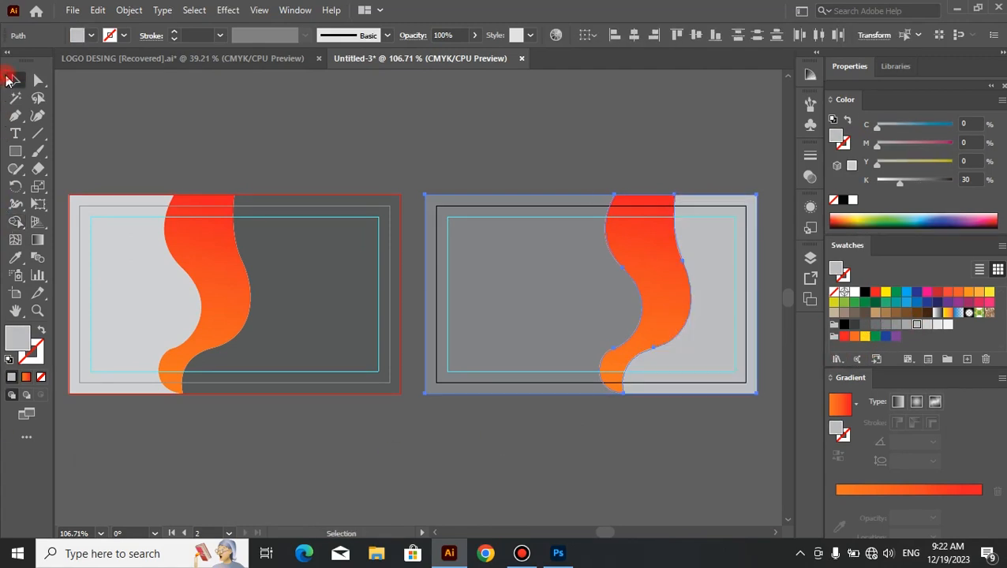
{"action": "left_click", "coordinate": [273, 124]}
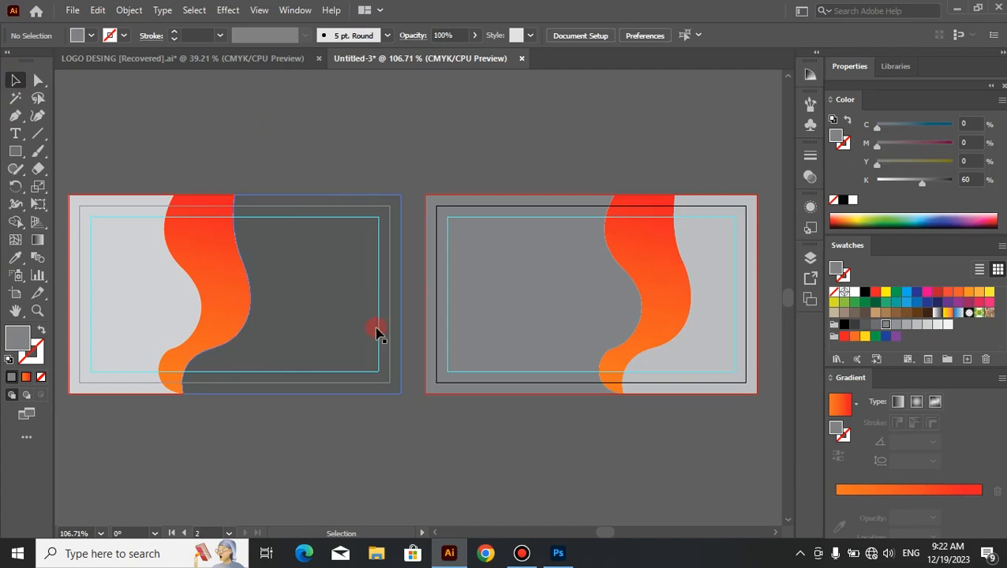
Step: Match the fill left of the wave on the second card to the first card's dark gray area with the Eyedropper
{"action": "left_click", "coordinate": [533, 367]}
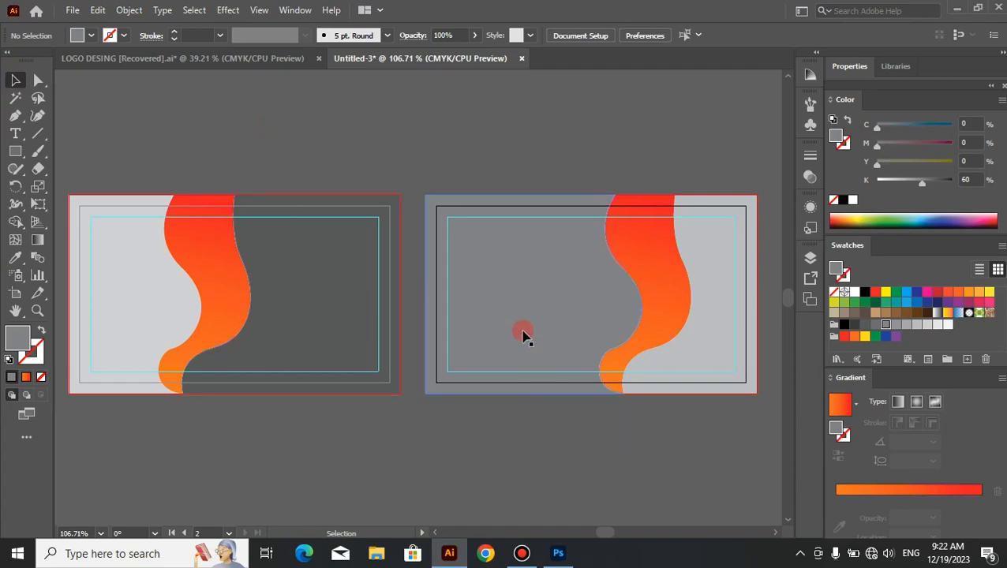
{"action": "left_click", "coordinate": [14, 261]}
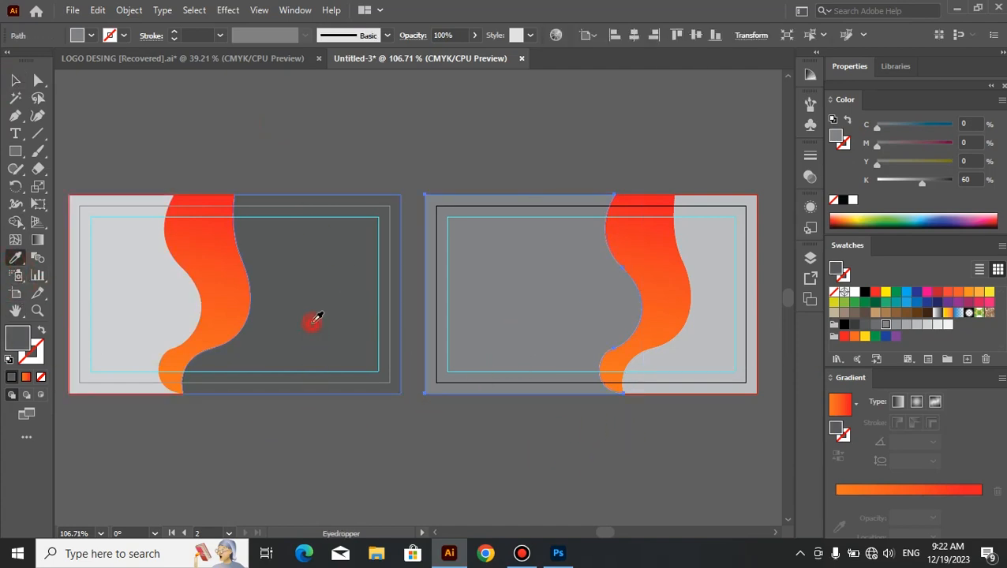
{"action": "left_click", "coordinate": [315, 321]}
{"action": "left_click", "coordinate": [13, 79]}
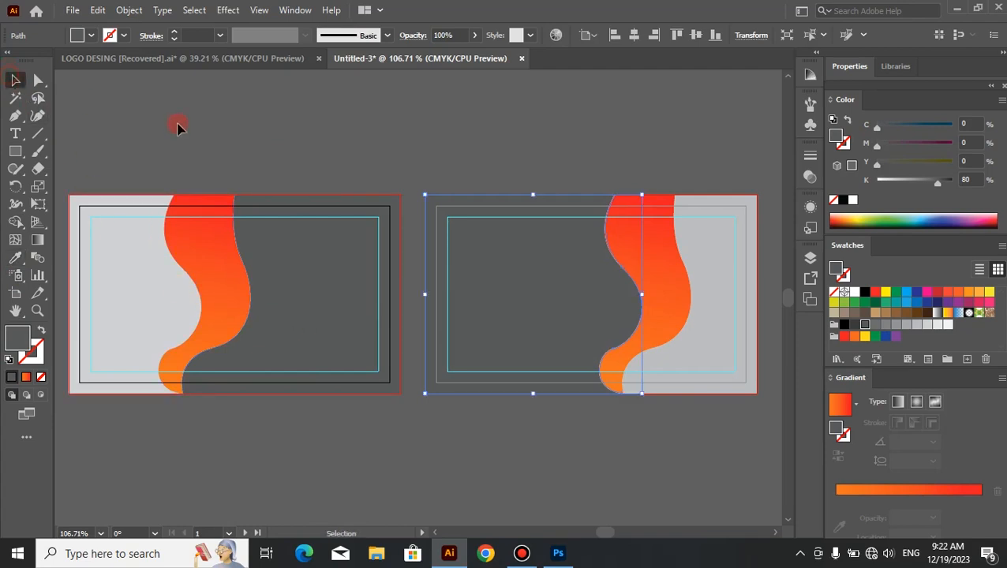
{"action": "left_click", "coordinate": [423, 142]}
Step: Match the fill right of the wave on the second card to the first card's light gray area with the Eyedropper
{"action": "left_click", "coordinate": [726, 351]}
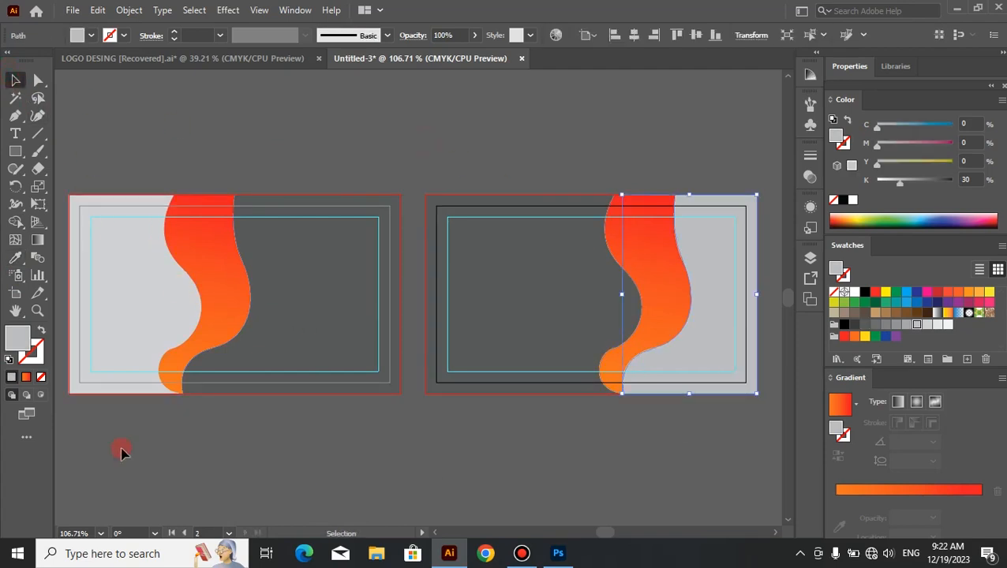
{"action": "left_click", "coordinate": [16, 258]}
{"action": "left_click", "coordinate": [136, 295]}
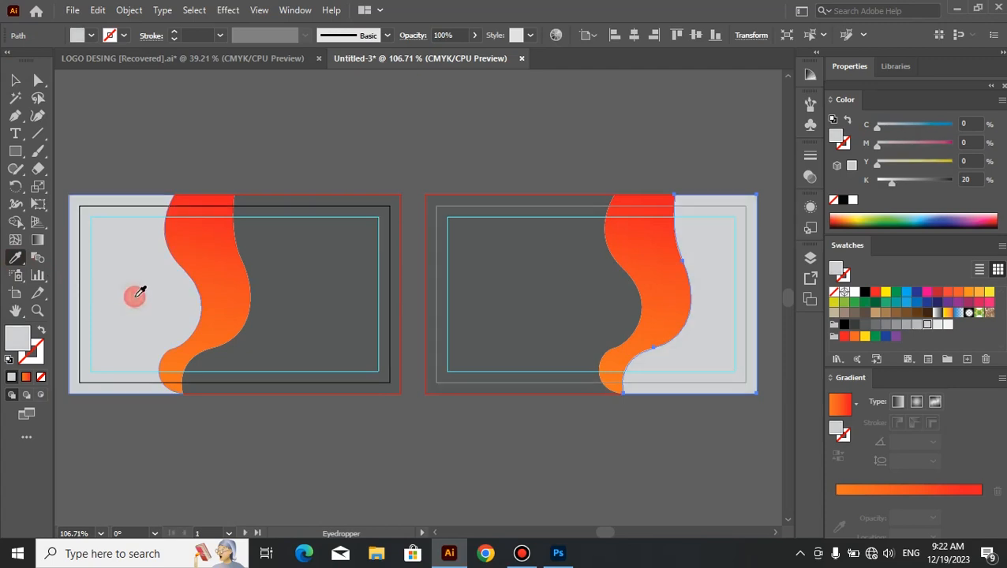
{"action": "left_click", "coordinate": [14, 79]}
{"action": "left_click", "coordinate": [254, 132]}
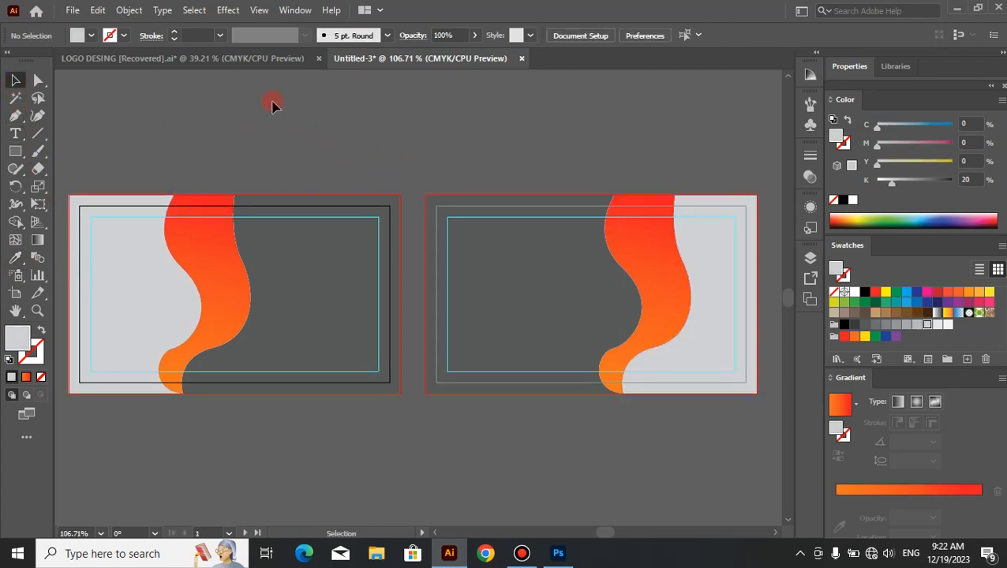
Step: Switch to the LOGO DESING document and try to carry the ODIKING SERVECESS logo over to the card document
{"action": "left_click", "coordinate": [261, 69]}
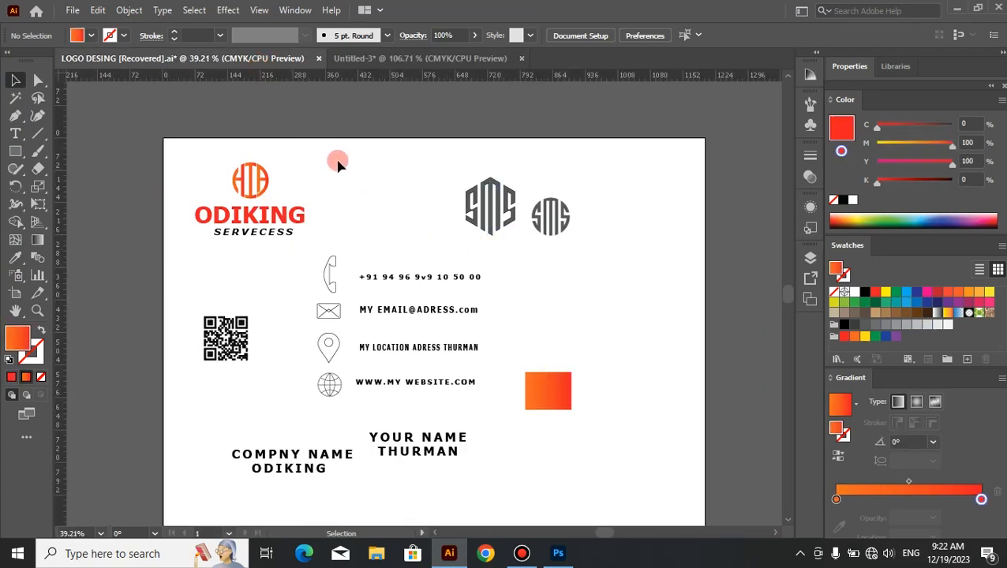
{"action": "left_click_drag", "start_coordinate": [228, 253], "coordinate": [382, 60]}
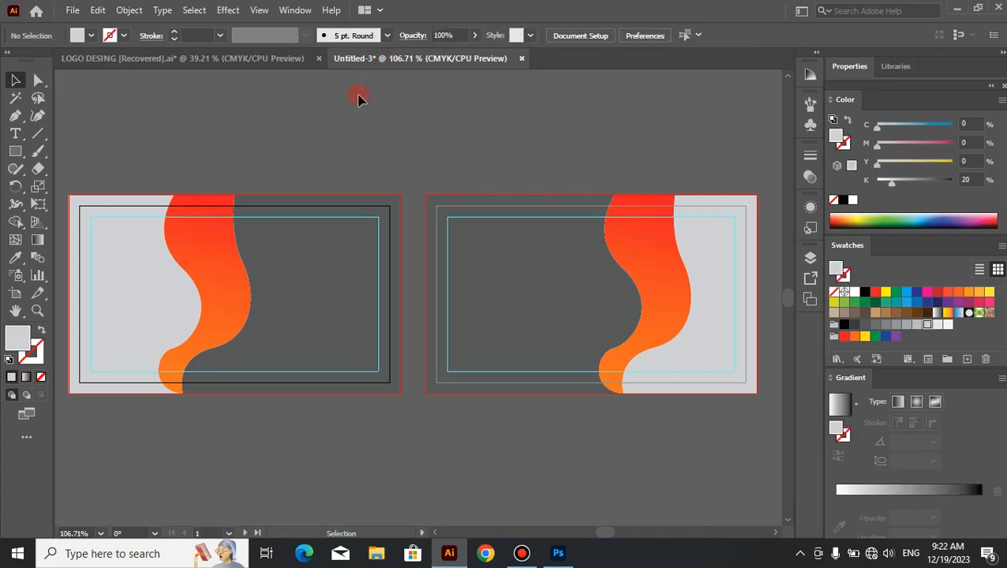
{"action": "left_click", "coordinate": [270, 63]}
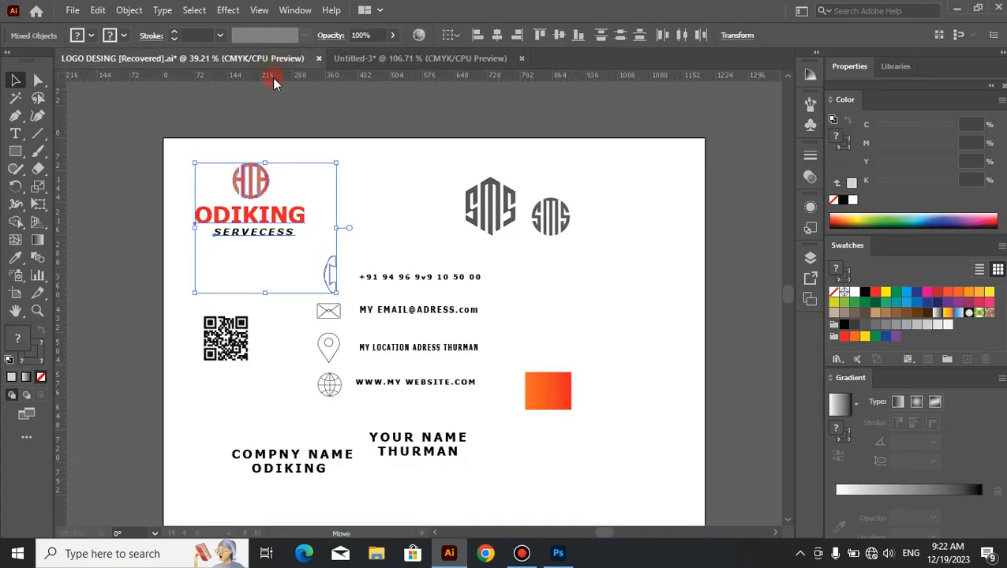
{"action": "left_click_drag", "start_coordinate": [339, 152], "coordinate": [205, 264]}
{"action": "left_click_drag", "start_coordinate": [264, 238], "coordinate": [343, 317]}
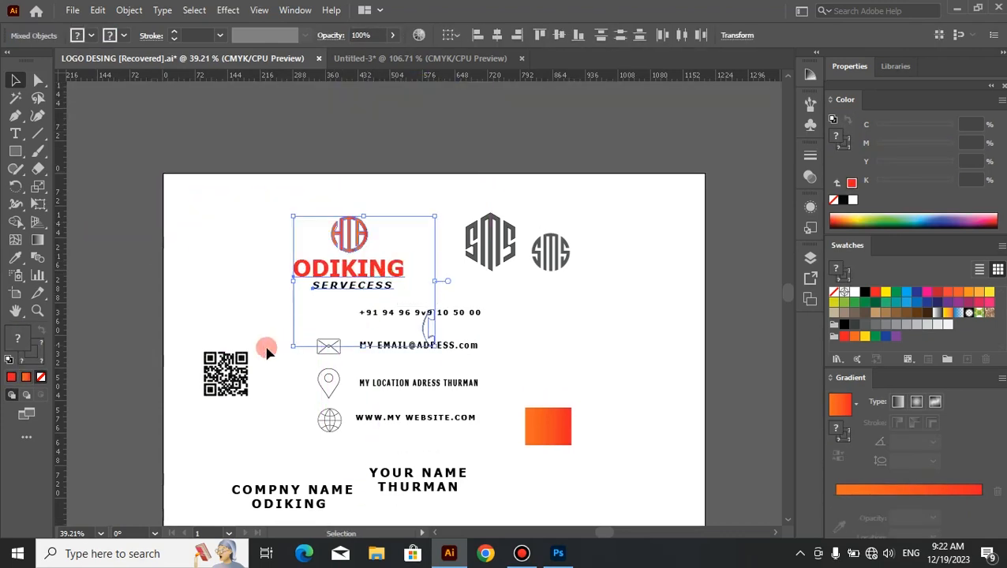
{"action": "left_click", "coordinate": [225, 292]}
Step: Copy only the ODIKING SERVECESS logo onto the second card, scale it down and place it in the upper dark gray area beside the wave
{"action": "left_click_drag", "start_coordinate": [386, 210], "coordinate": [304, 297]}
{"action": "left_click_drag", "start_coordinate": [345, 272], "coordinate": [467, 280]}
{"action": "left_click_drag", "start_coordinate": [636, 420], "coordinate": [543, 359]}
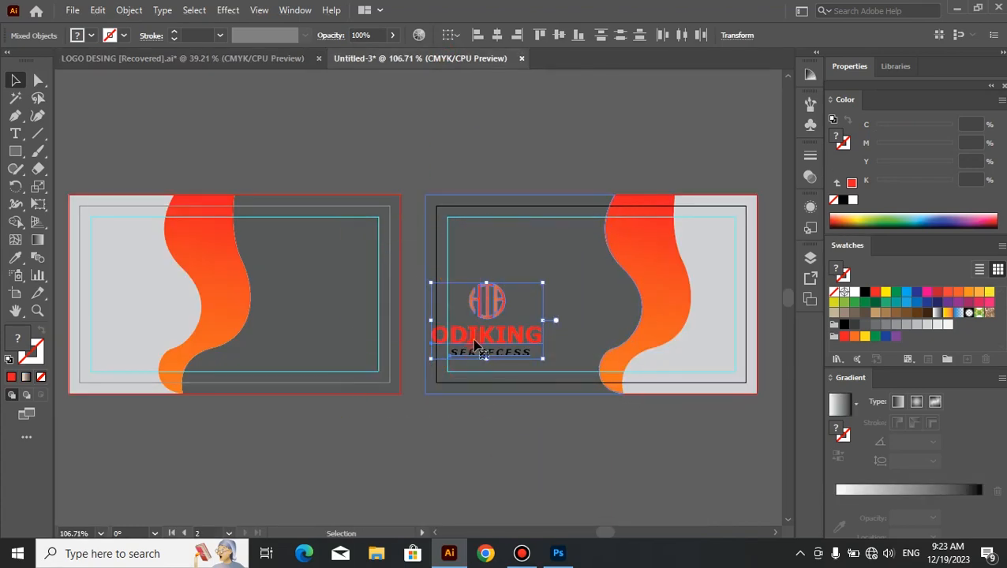
{"action": "left_click_drag", "start_coordinate": [475, 345], "coordinate": [537, 252]}
{"action": "left_click", "coordinate": [462, 459]}
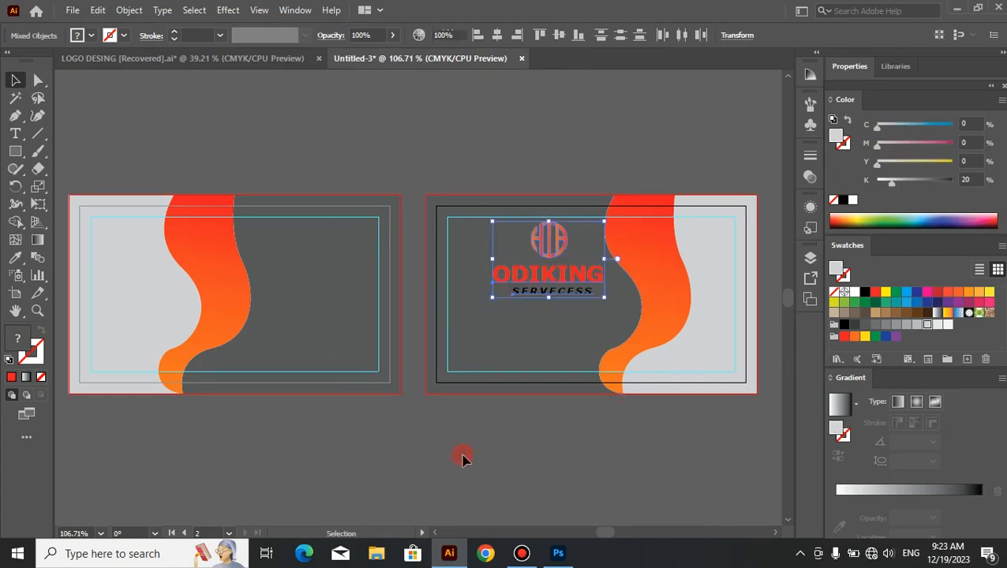
Step: Recolor the SERVECESS text under the logo on the second card to white
{"action": "left_click", "coordinate": [15, 134]}
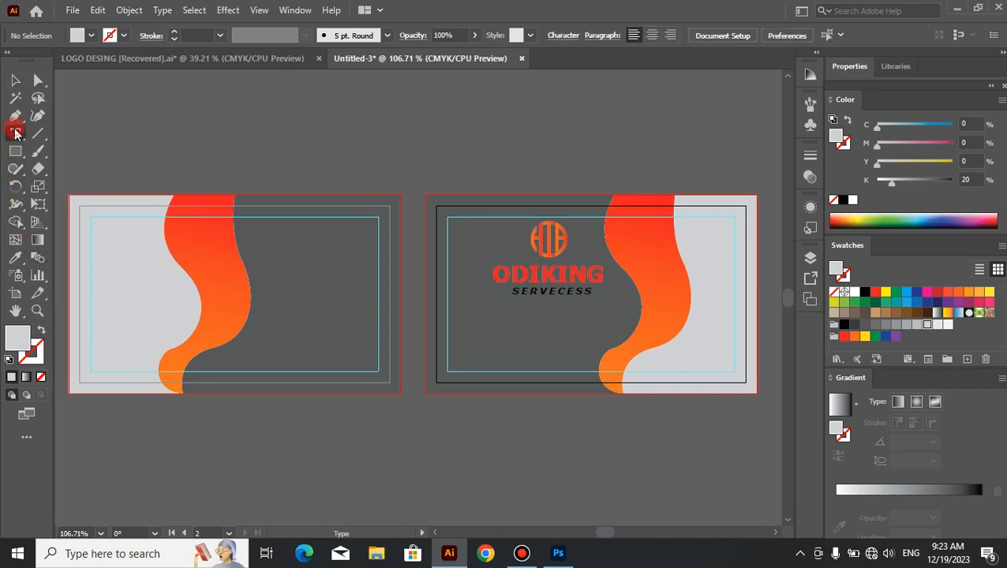
{"action": "left_click", "coordinate": [509, 291]}
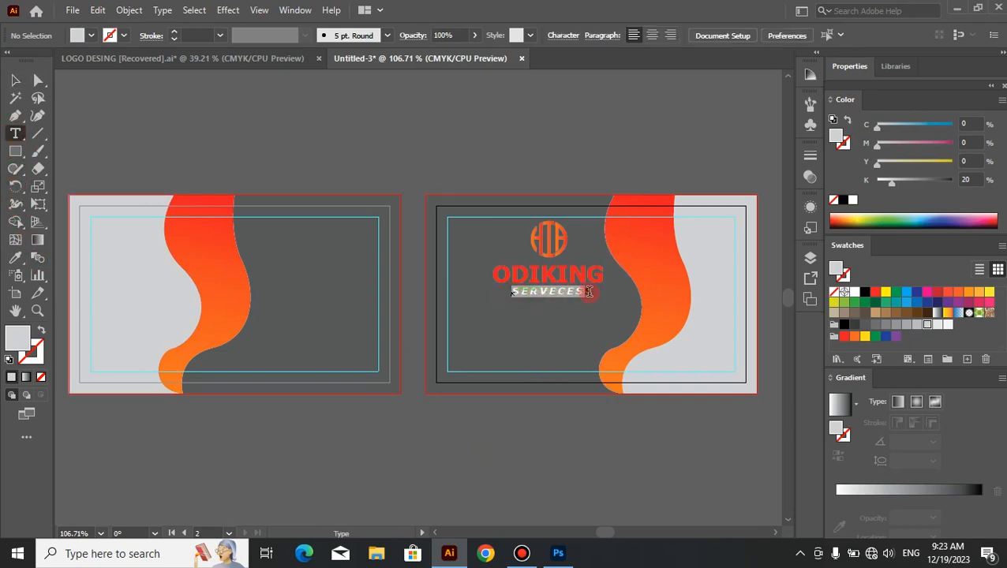
{"action": "left_click_drag", "start_coordinate": [599, 291], "coordinate": [598, 291]}
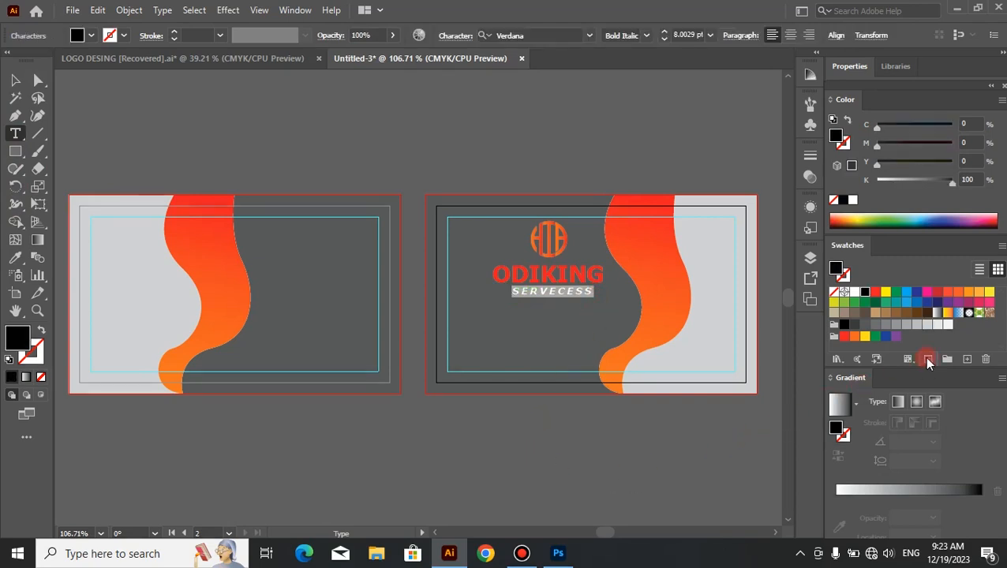
{"action": "left_click", "coordinate": [949, 326]}
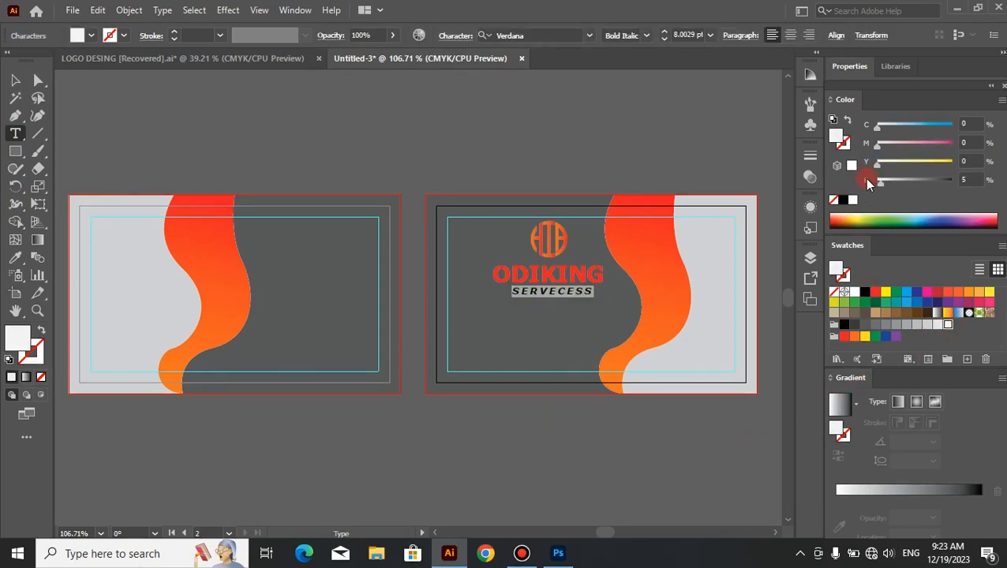
{"action": "left_click", "coordinate": [855, 200]}
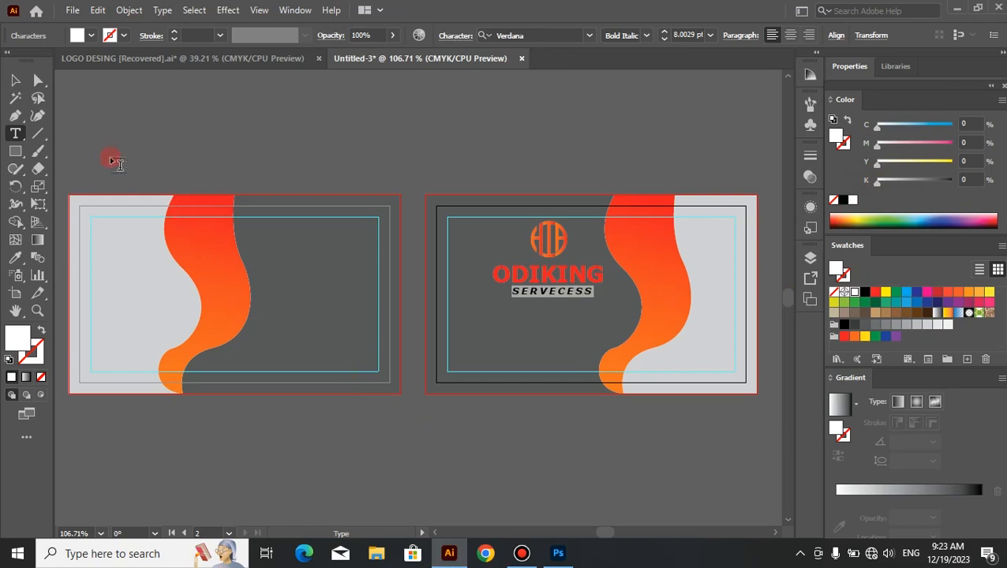
{"action": "left_click", "coordinate": [14, 80]}
{"action": "left_click", "coordinate": [350, 142]}
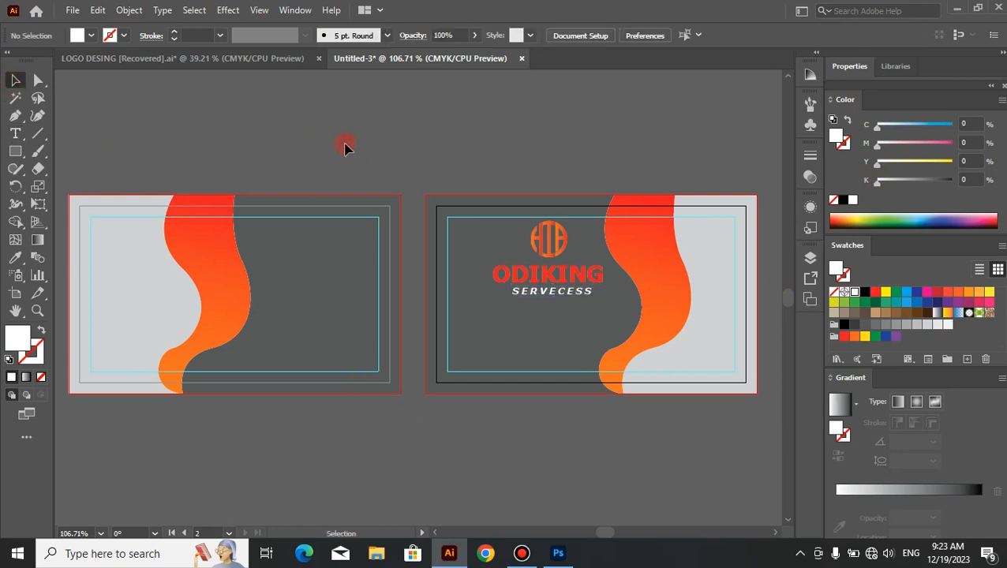
Step: Switch to the LOGO DESING document and move the phone icon back beside the phone number, above the envelope icon
{"action": "left_click", "coordinate": [237, 59]}
{"action": "left_click", "coordinate": [522, 361]}
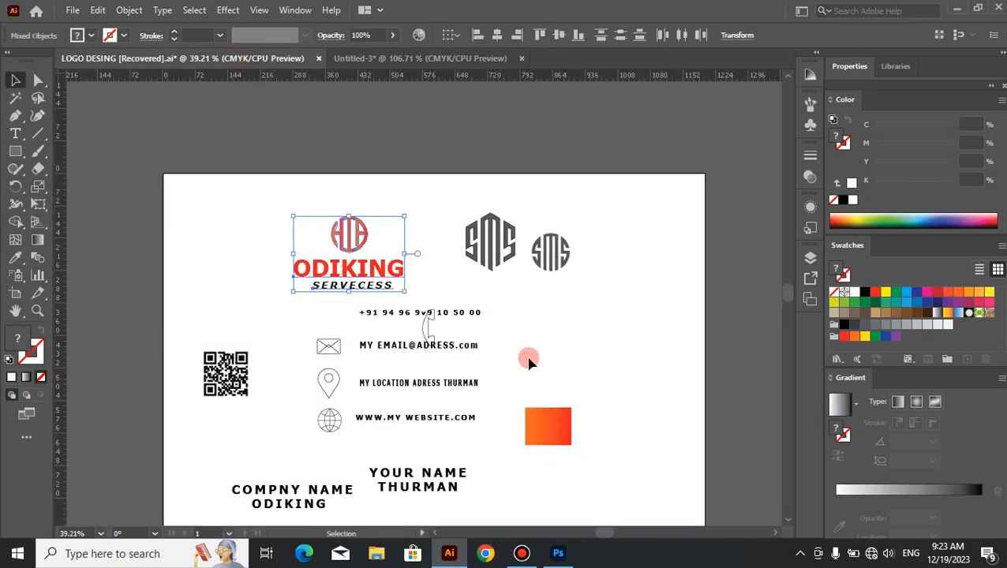
{"action": "left_click_drag", "start_coordinate": [426, 325], "coordinate": [333, 313]}
{"action": "left_click", "coordinate": [516, 302]}
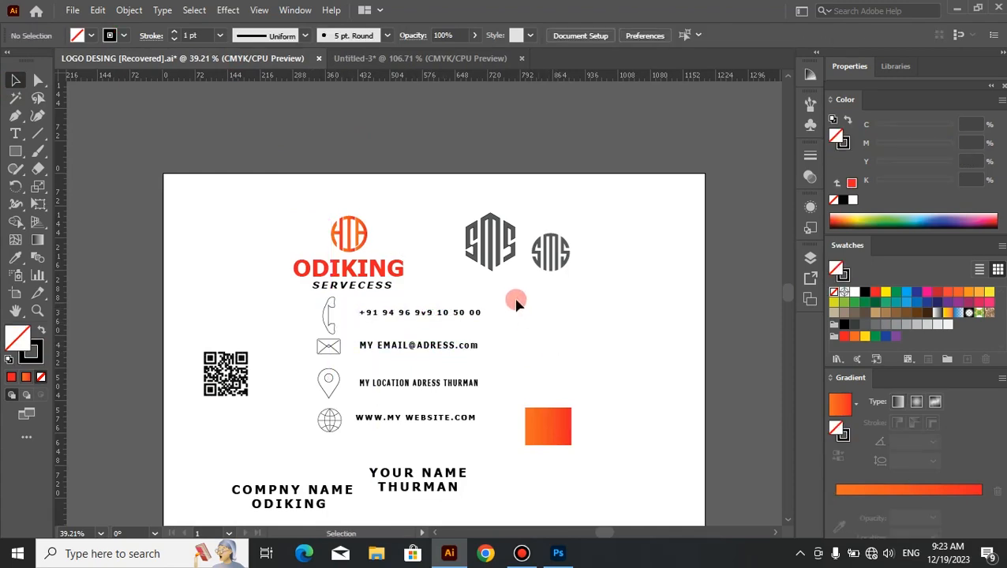
Step: Select the four contact icons with their text lines and copy them into the Untitled-3 card document
{"action": "left_click_drag", "start_coordinate": [513, 287], "coordinate": [319, 442]}
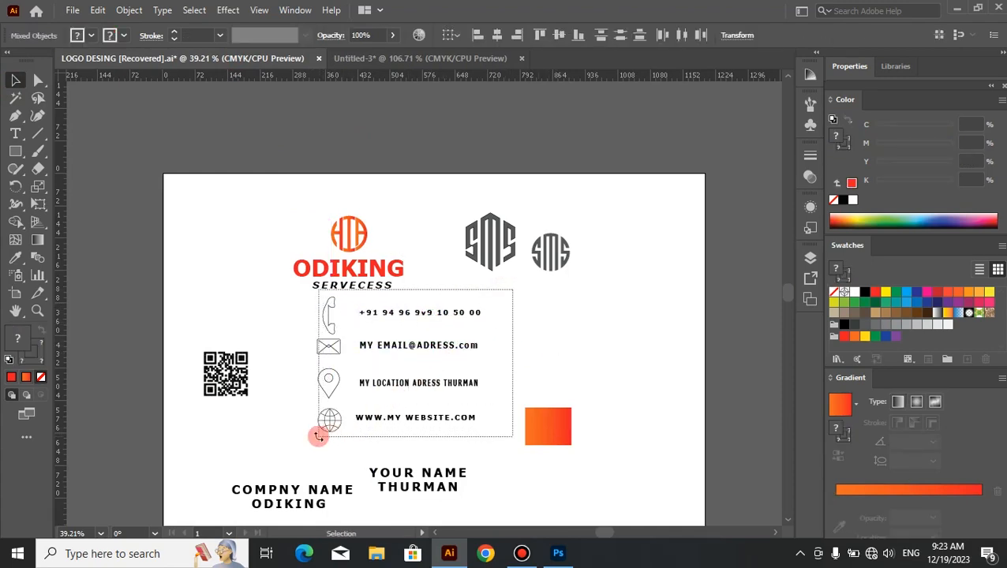
{"action": "left_click_drag", "start_coordinate": [528, 307], "coordinate": [279, 432]}
{"action": "left_click", "coordinate": [285, 432]}
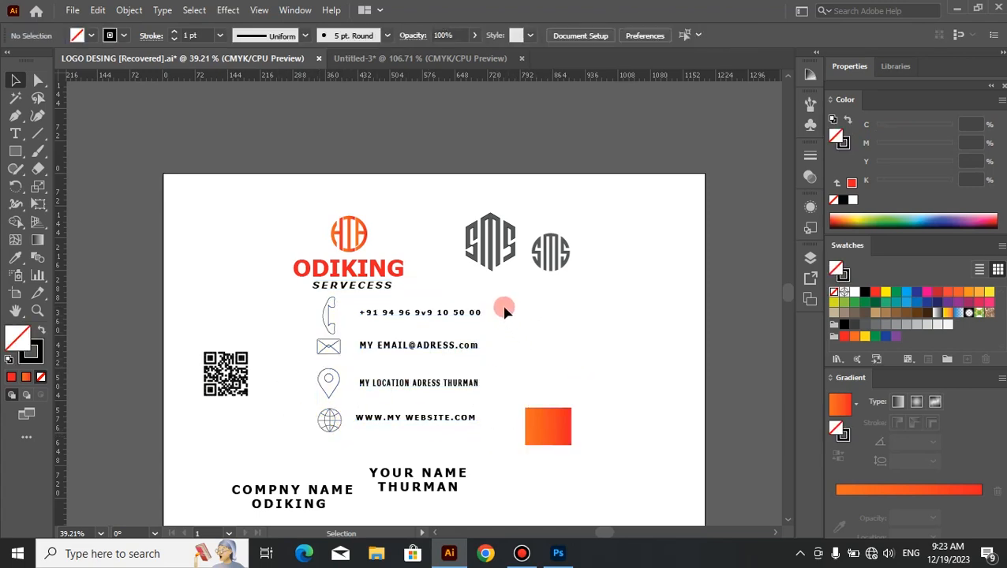
{"action": "left_click_drag", "start_coordinate": [498, 293], "coordinate": [438, 384]}
{"action": "left_click", "coordinate": [558, 308]}
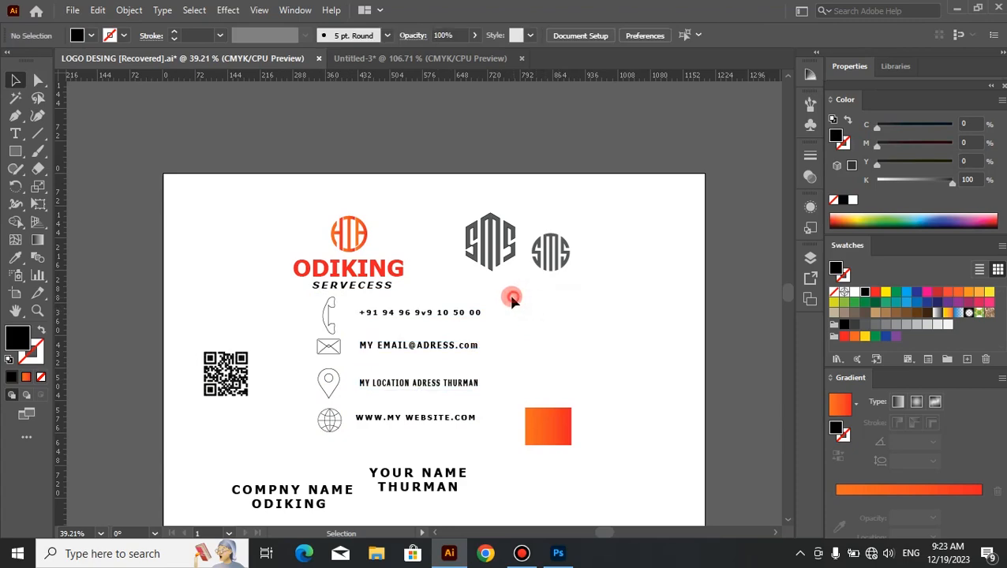
{"action": "left_click_drag", "start_coordinate": [513, 296], "coordinate": [287, 433]}
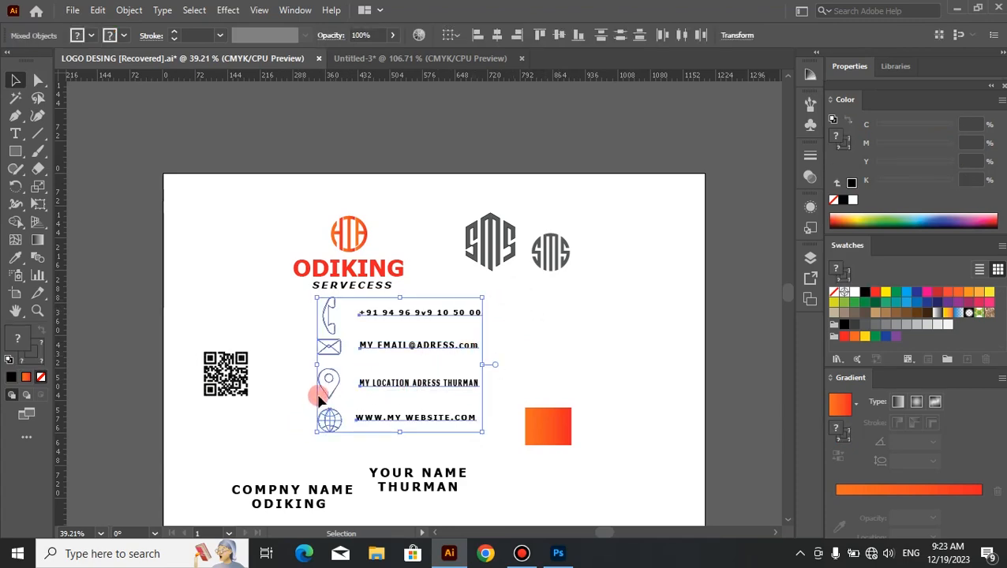
{"action": "left_click_drag", "start_coordinate": [337, 355], "coordinate": [397, 57]}
{"action": "left_click_drag", "start_coordinate": [322, 309], "coordinate": [419, 414]}
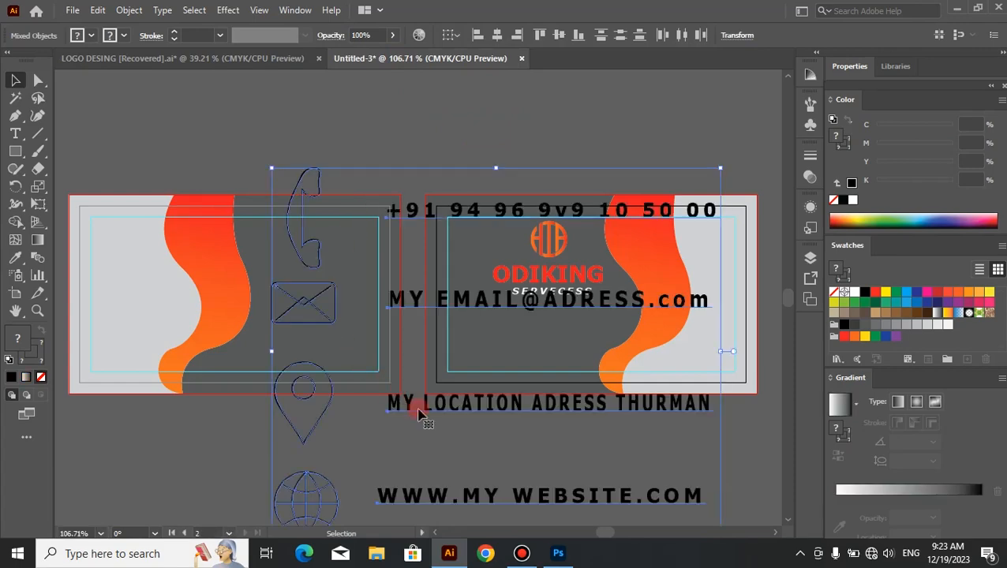
Step: Scale the contact block down and place it in the dark gray area of the first card, to the right of the wave
{"action": "left_click_drag", "start_coordinate": [720, 170], "coordinate": [566, 295]}
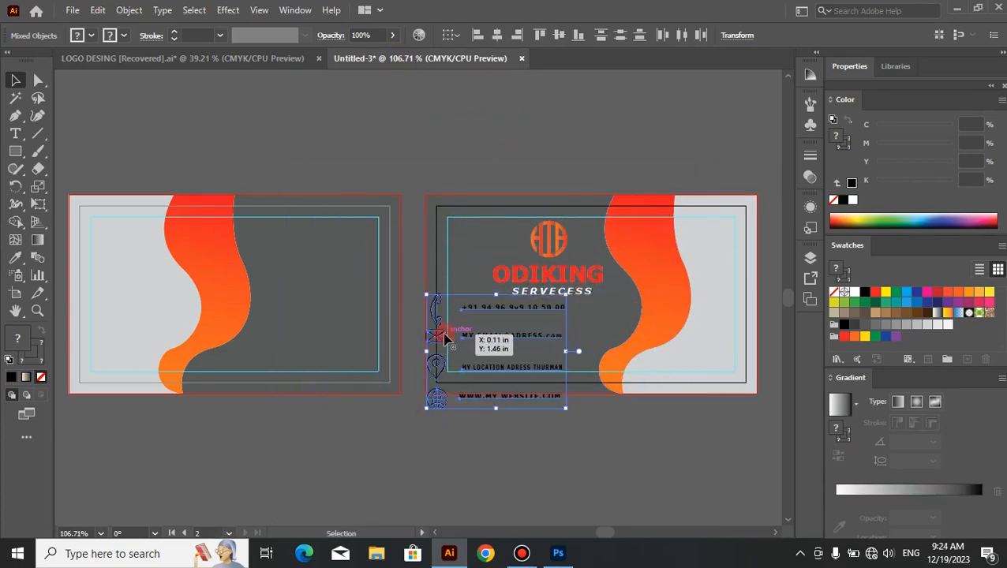
{"action": "left_click_drag", "start_coordinate": [449, 336], "coordinate": [271, 306]}
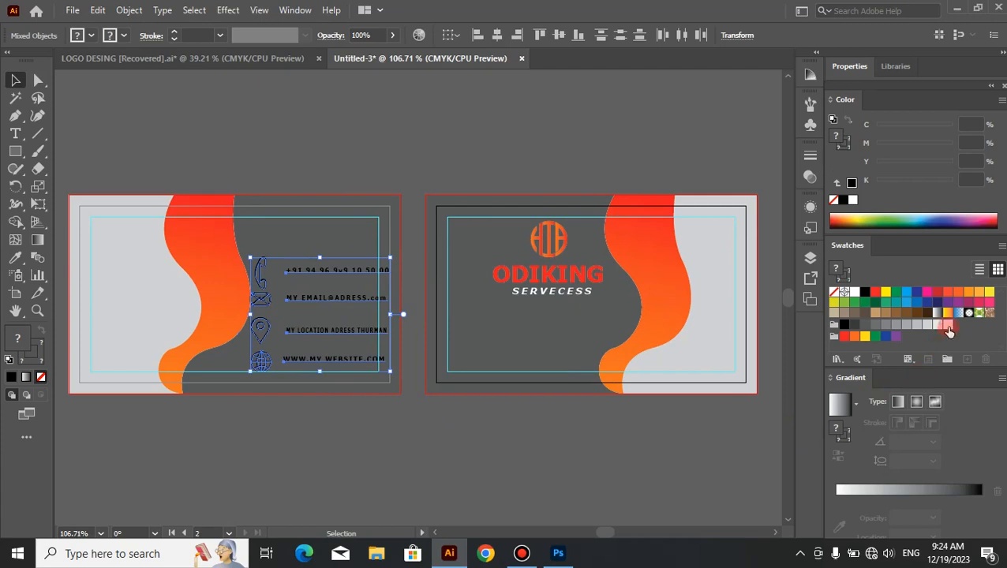
{"action": "left_click", "coordinate": [446, 444]}
Step: Select the four contact text lines on the first card without their icons and fill them with white (K=0)
{"action": "left_click", "coordinate": [345, 243]}
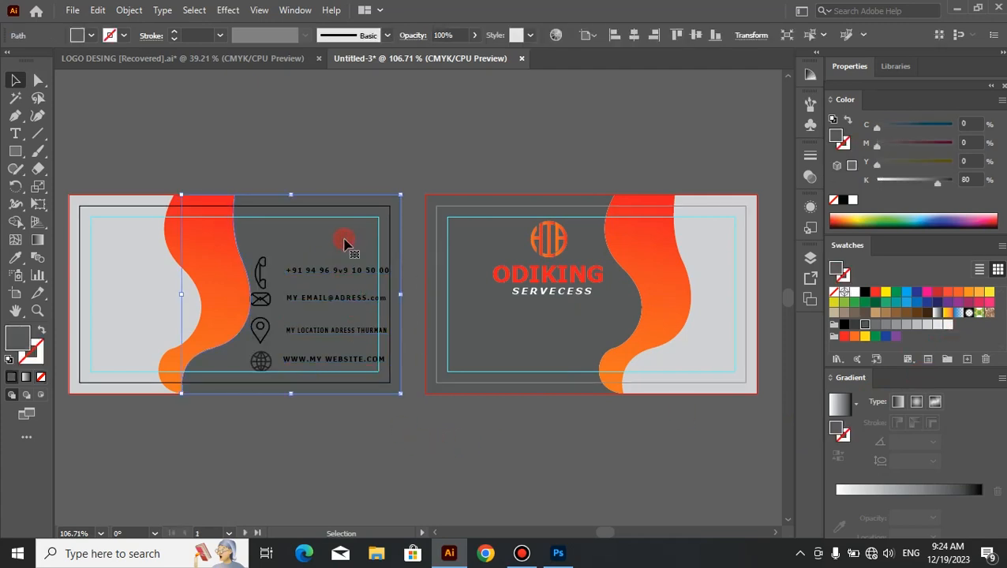
{"action": "key", "text": "a"}
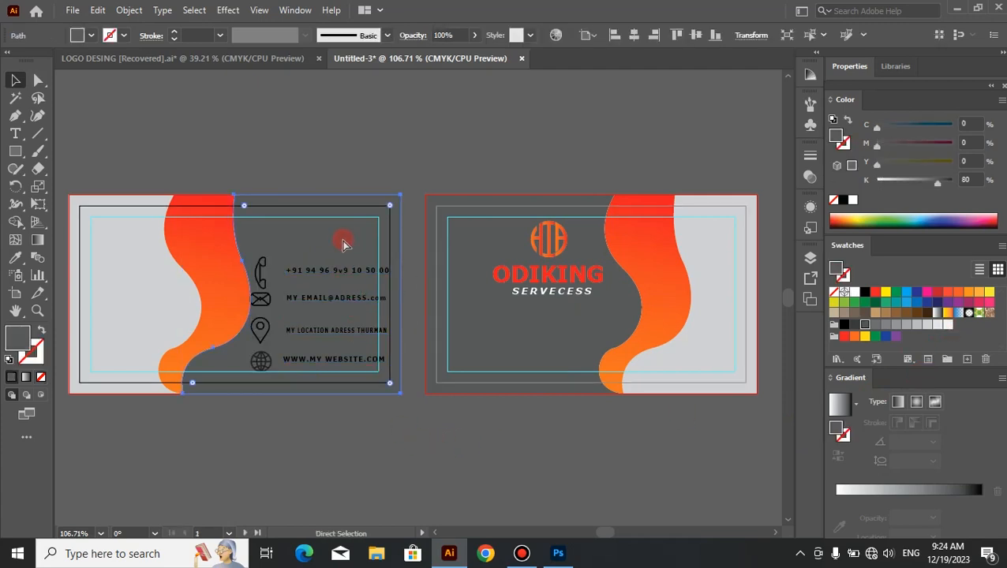
{"action": "key", "text": "ctrl+shift+a"}
{"action": "left_click_drag", "start_coordinate": [345, 387], "coordinate": [344, 388]}
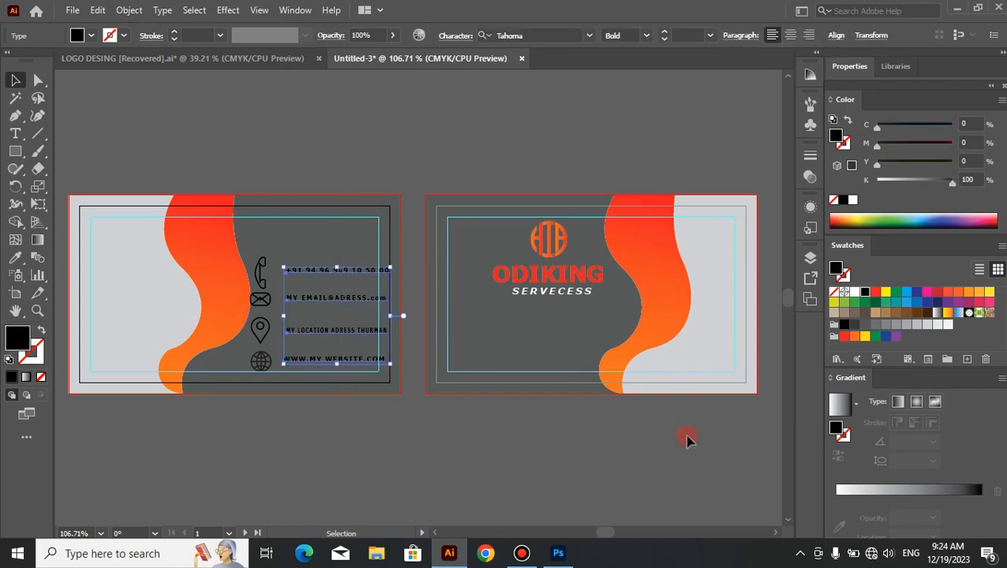
{"action": "left_click", "coordinate": [949, 329]}
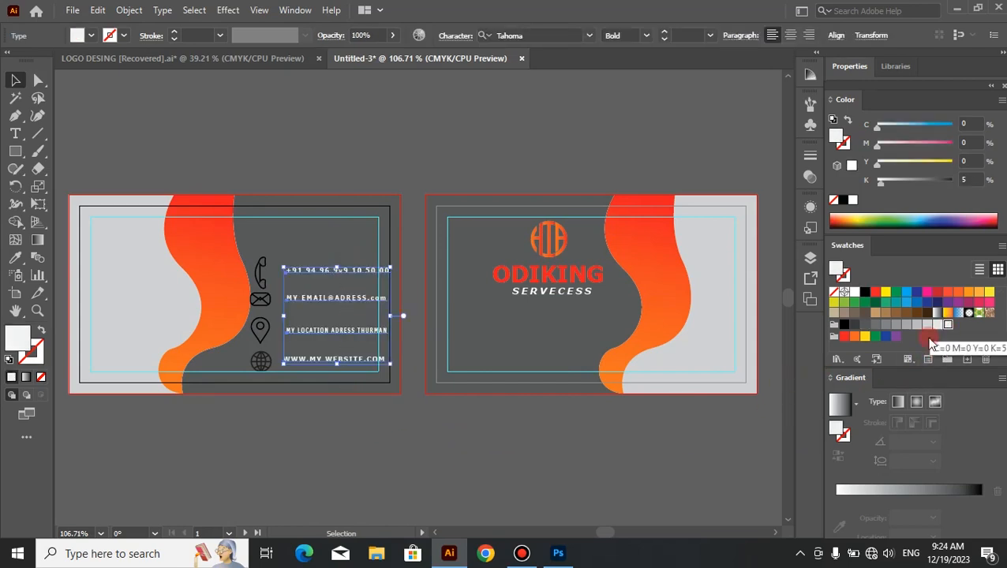
{"action": "left_click_drag", "start_coordinate": [880, 179], "coordinate": [877, 180]}
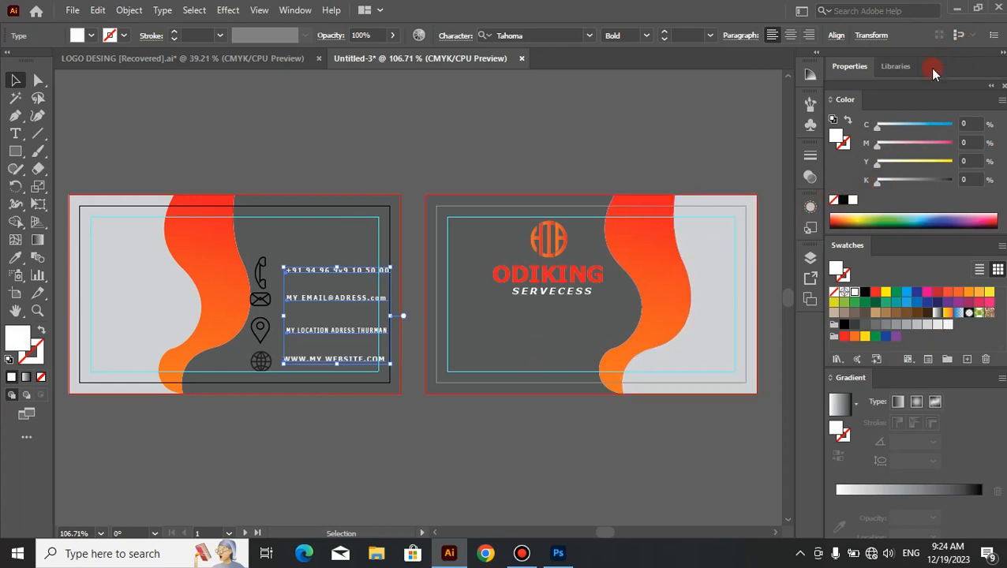
Step: Set the font size of the four selected contact text lines on the first card to 8 pt
{"action": "left_click_drag", "start_coordinate": [895, 87], "coordinate": [674, 5]}
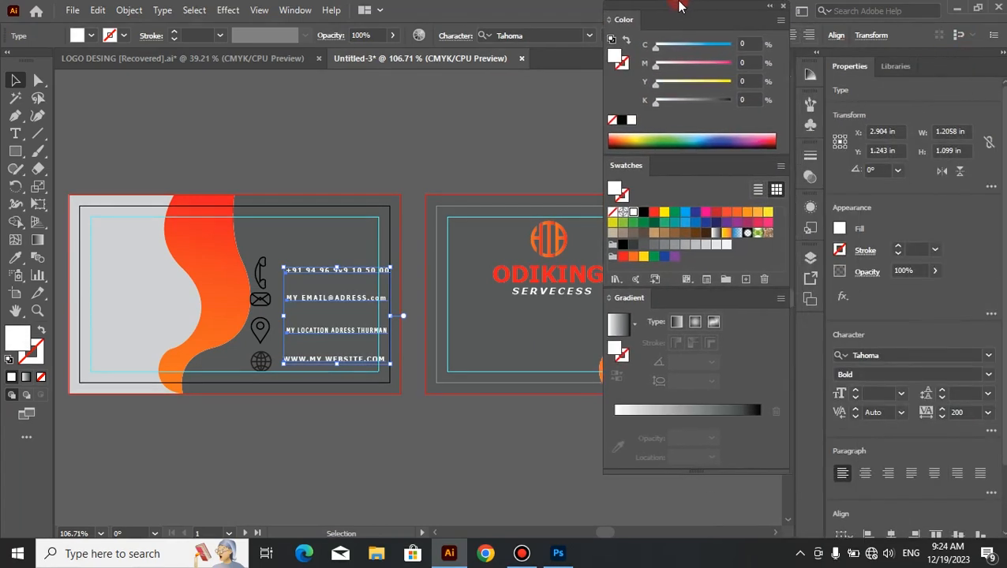
{"action": "left_click", "coordinate": [902, 394]}
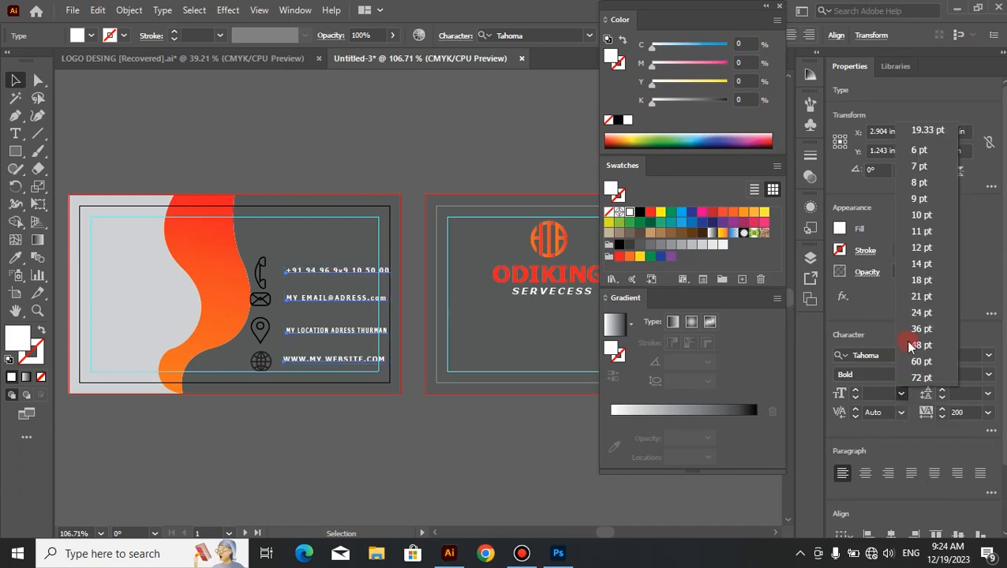
{"action": "left_click", "coordinate": [920, 182]}
{"action": "left_click", "coordinate": [478, 460]}
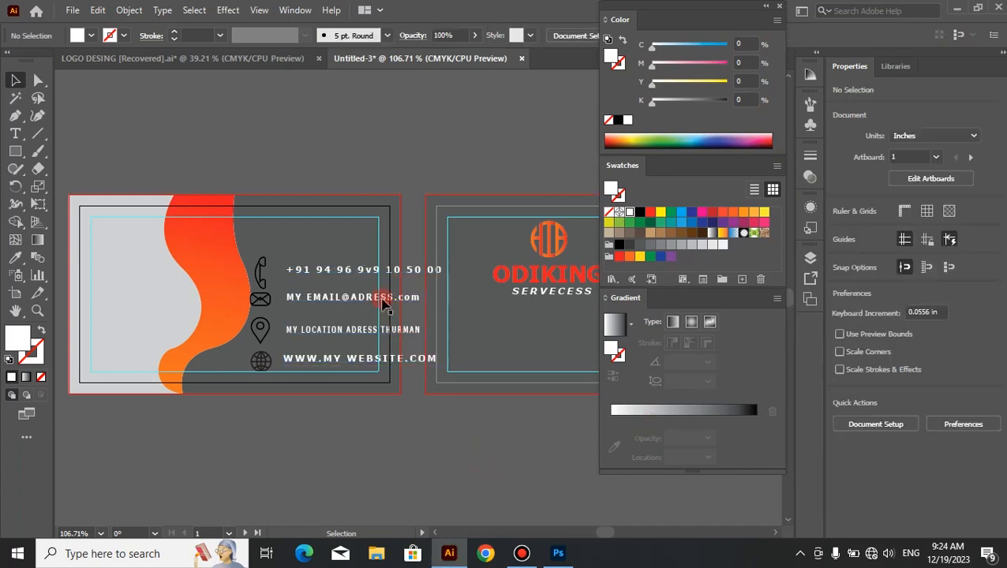
Step: Nudge the phone number and e-mail text lines left, closer to their phone and envelope icons
{"action": "left_click", "coordinate": [377, 280]}
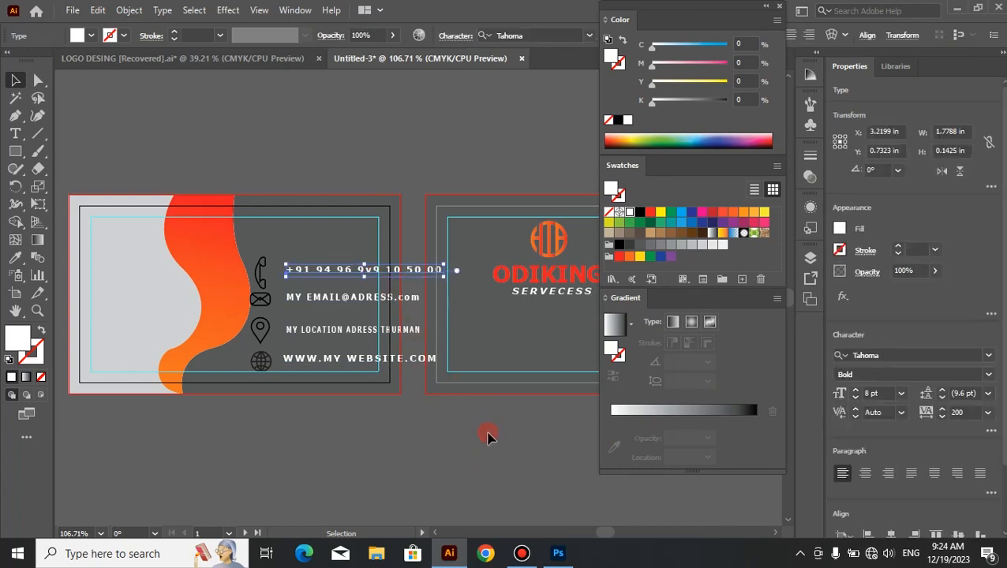
{"action": "key", "text": "Left"}
{"action": "key", "text": "Left"}
{"action": "key", "text": "Left"}
{"action": "key", "text": "Left"}
{"action": "key", "text": "Left"}
{"action": "key", "text": "Left"}
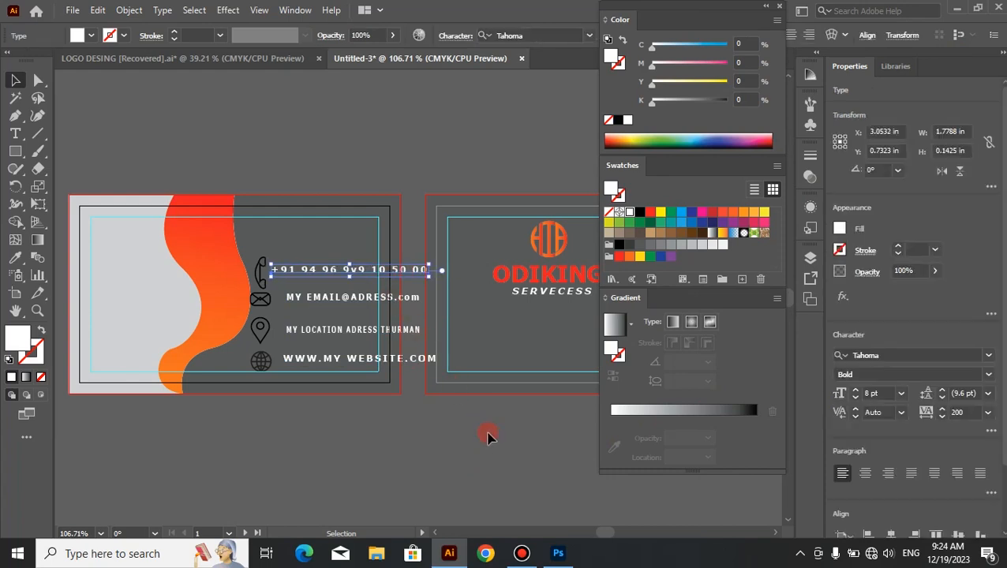
{"action": "left_click", "coordinate": [488, 436]}
{"action": "left_click", "coordinate": [354, 307]}
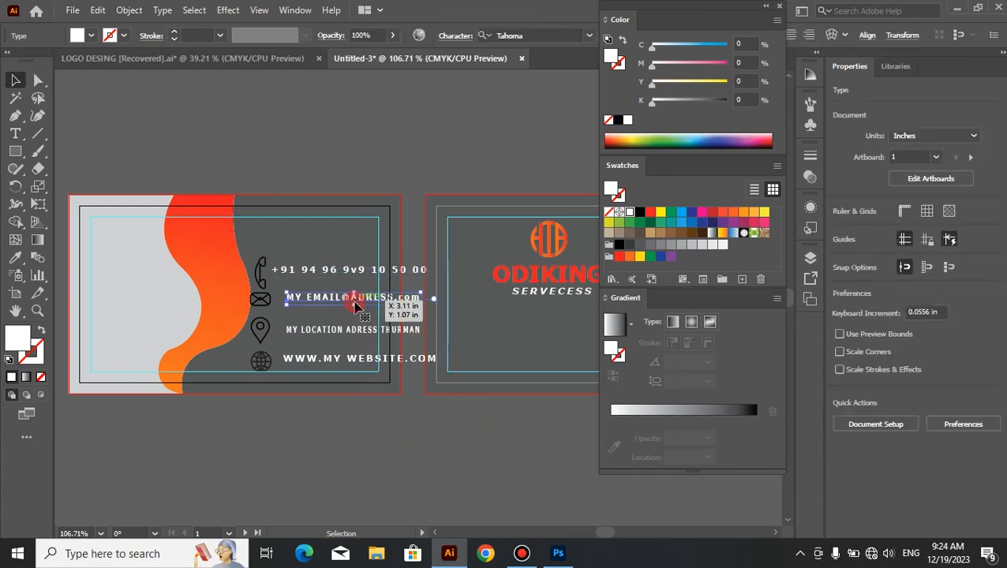
{"action": "key", "text": "Left"}
{"action": "key", "text": "Left"}
{"action": "key", "text": "Left"}
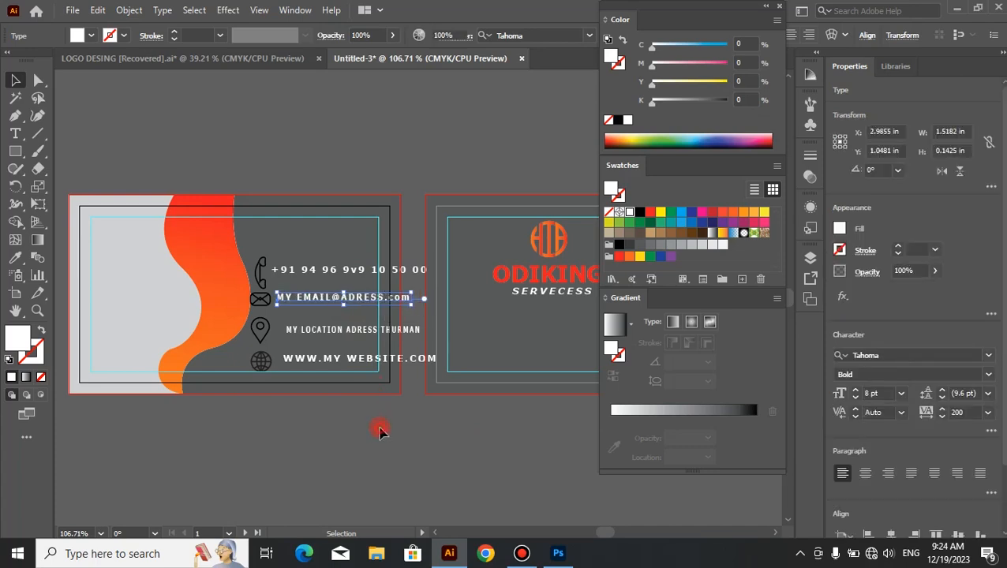
{"action": "left_click", "coordinate": [378, 431]}
Step: Nudge the location and website text lines left, closer to their pin and globe icons
{"action": "left_click", "coordinate": [371, 331]}
{"action": "key", "text": "Left"}
{"action": "key", "text": "Left"}
{"action": "key", "text": "Left"}
{"action": "key", "text": "Left"}
{"action": "key", "text": "Left"}
{"action": "key", "text": "Left"}
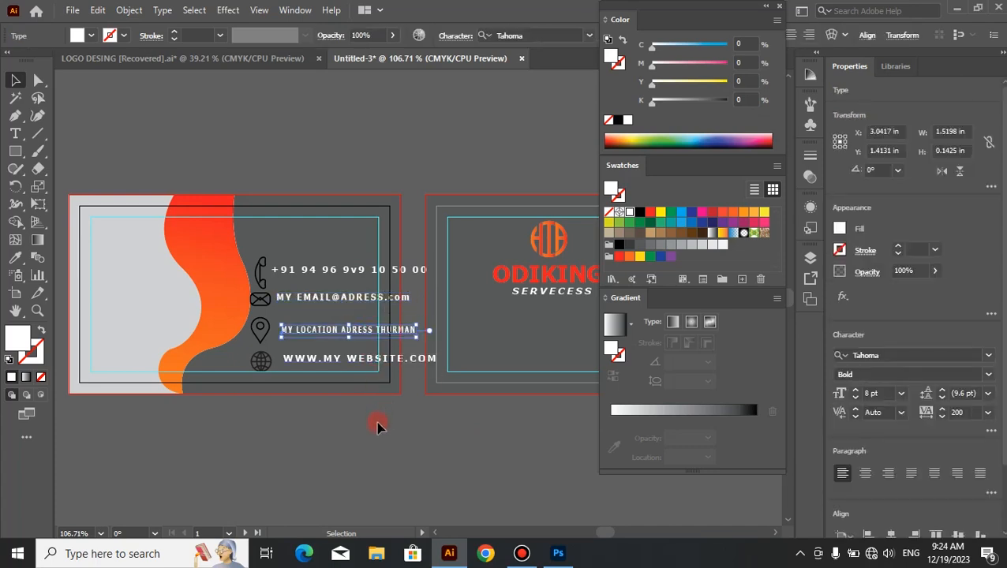
{"action": "left_click", "coordinate": [376, 424]}
{"action": "left_click", "coordinate": [368, 361]}
{"action": "key", "text": "Left"}
{"action": "key", "text": "Left"}
{"action": "key", "text": "Left"}
{"action": "key", "text": "Left"}
{"action": "key", "text": "Left"}
{"action": "key", "text": "Left"}
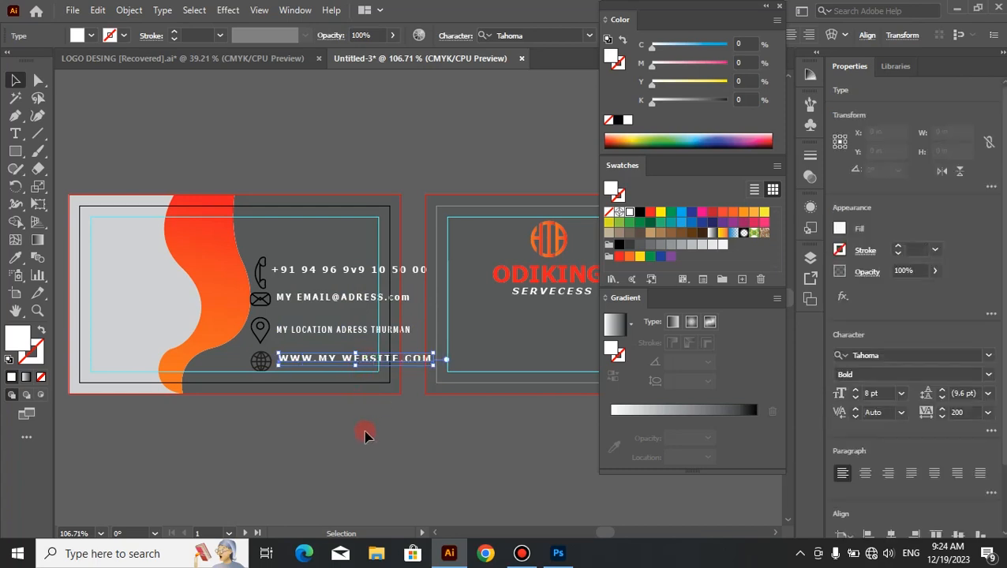
{"action": "left_click", "coordinate": [365, 434]}
Step: Narrow the phone number line to about 1.21 in and the e-mail line to about 1.13 in, ending at the cyan safety guide
{"action": "left_click", "coordinate": [393, 276]}
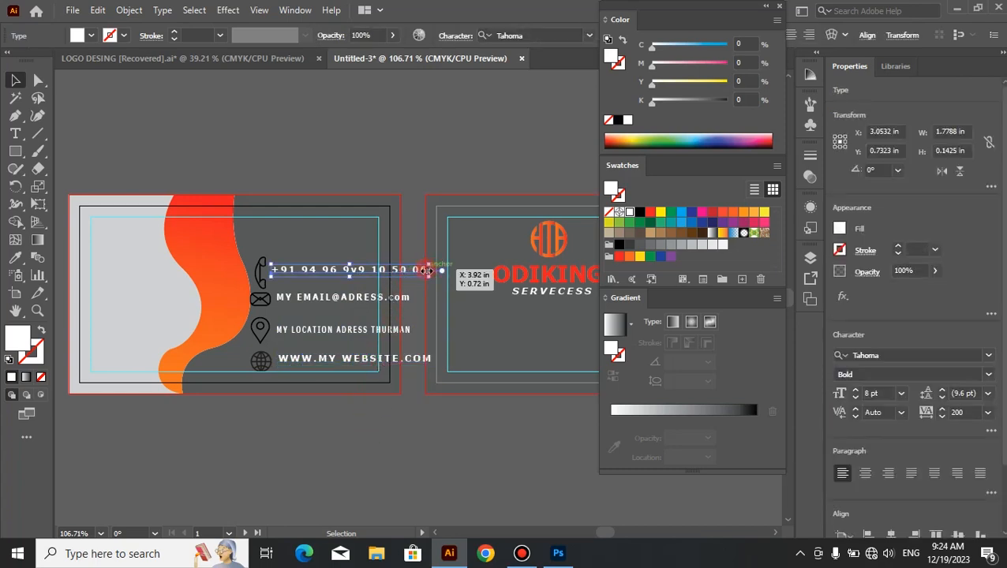
{"action": "left_click_drag", "start_coordinate": [426, 270], "coordinate": [392, 270]}
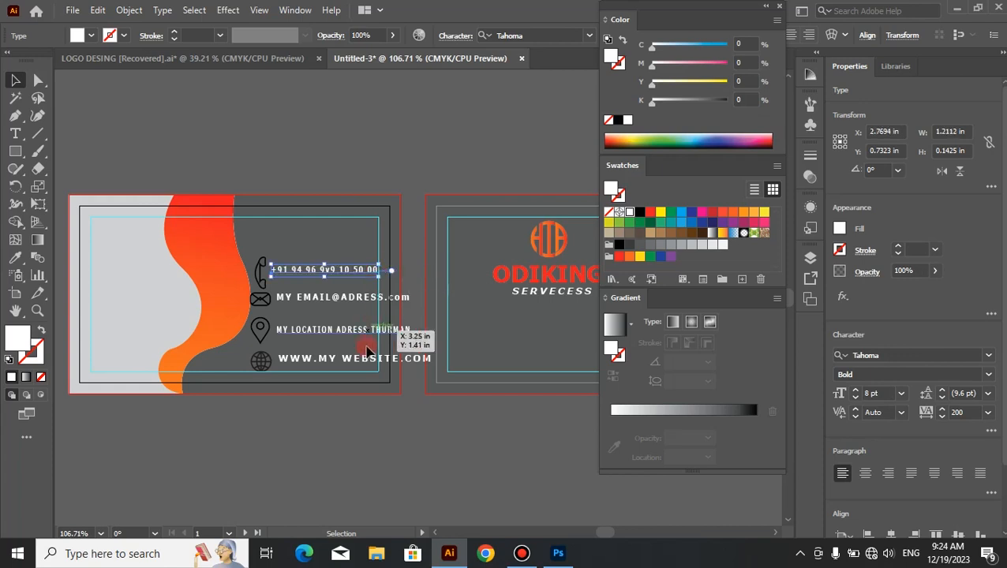
{"action": "left_click", "coordinate": [360, 308]}
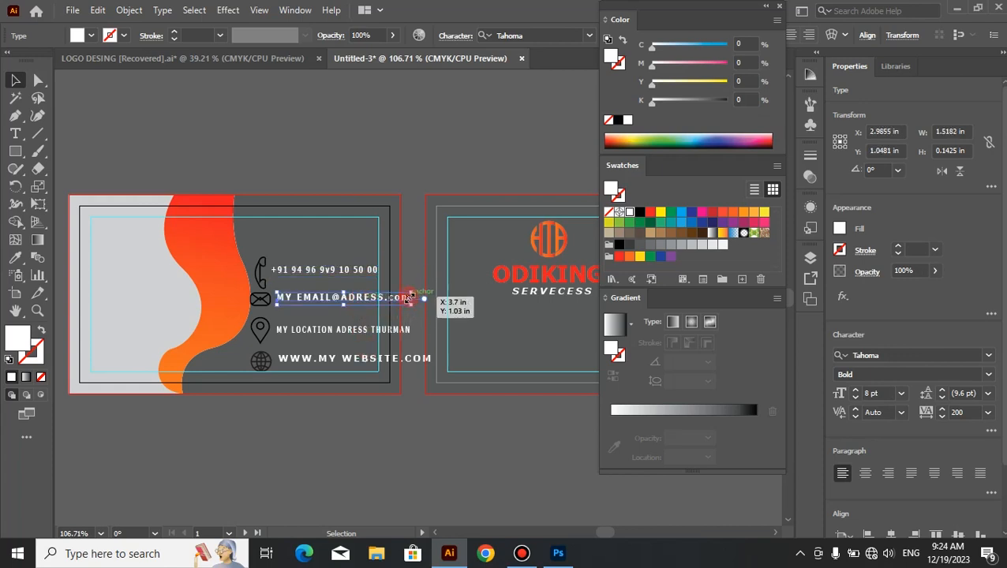
{"action": "left_click_drag", "start_coordinate": [417, 298], "coordinate": [379, 298]}
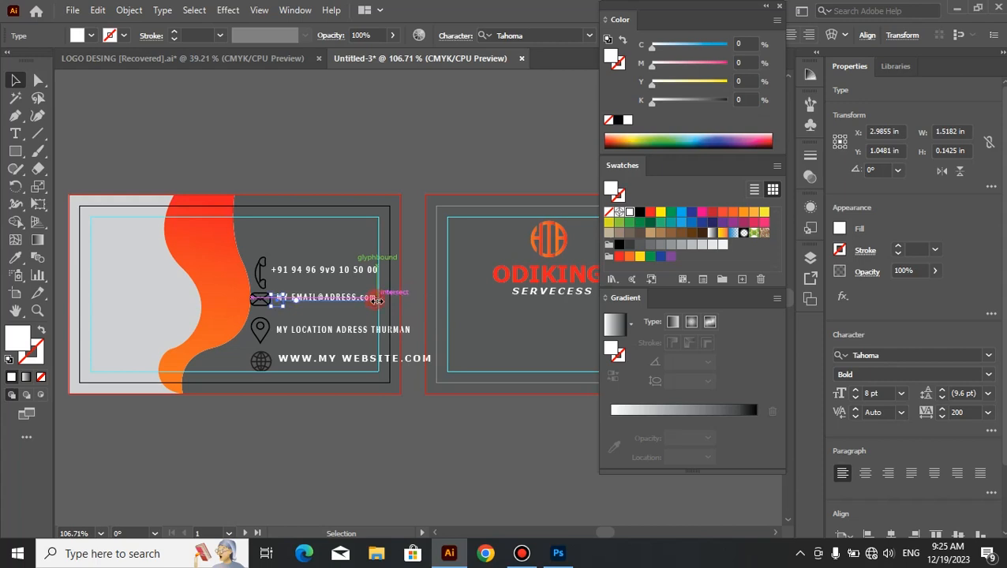
{"action": "left_click", "coordinate": [375, 412]}
Step: Narrow the location and website text lines from their right ends so that they stop at the cyan safety guide
{"action": "left_click", "coordinate": [409, 332]}
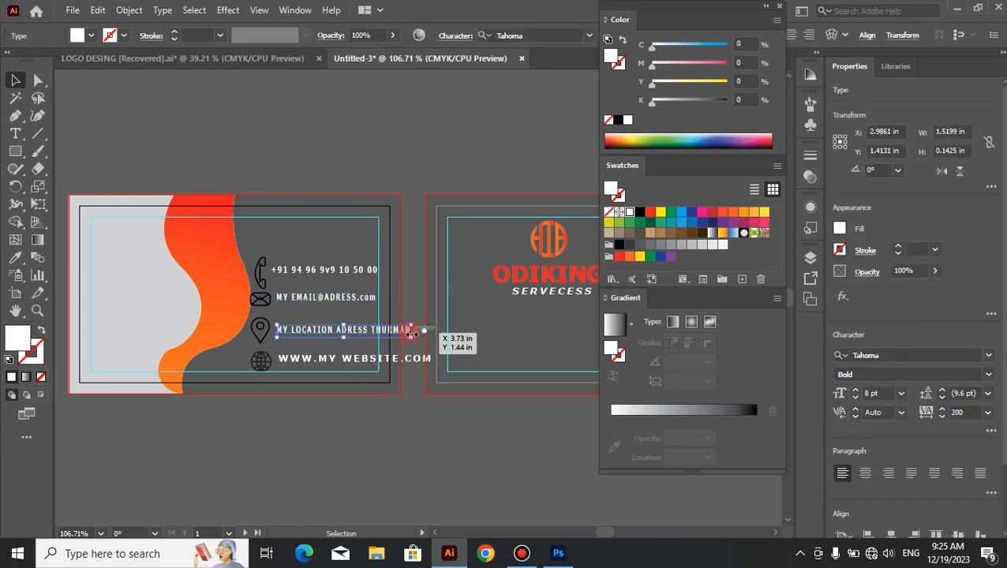
{"action": "left_click_drag", "start_coordinate": [409, 332], "coordinate": [377, 330]}
{"action": "left_click", "coordinate": [376, 423]}
{"action": "left_click", "coordinate": [402, 361]}
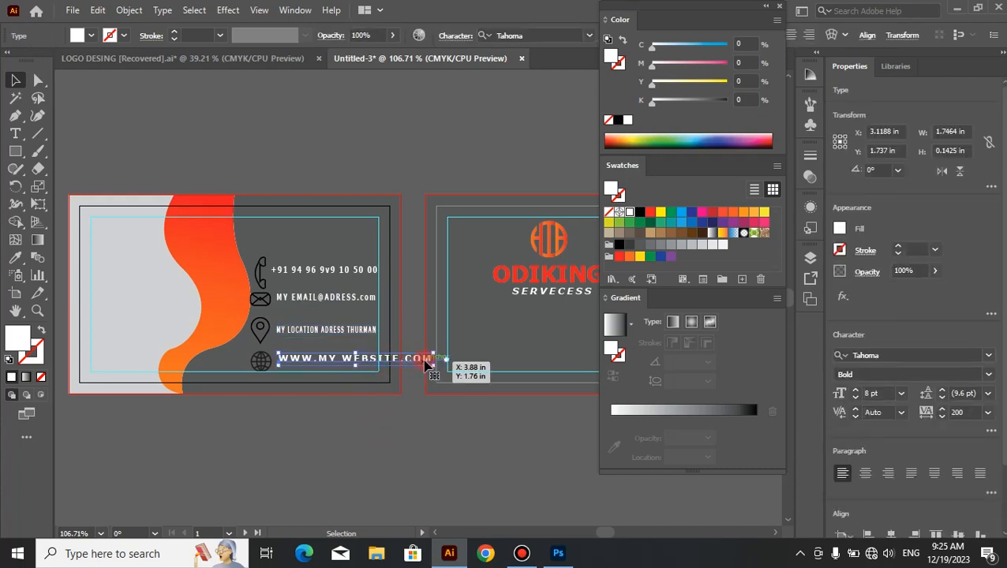
{"action": "left_click_drag", "start_coordinate": [430, 361], "coordinate": [379, 360]}
{"action": "left_click", "coordinate": [362, 433]}
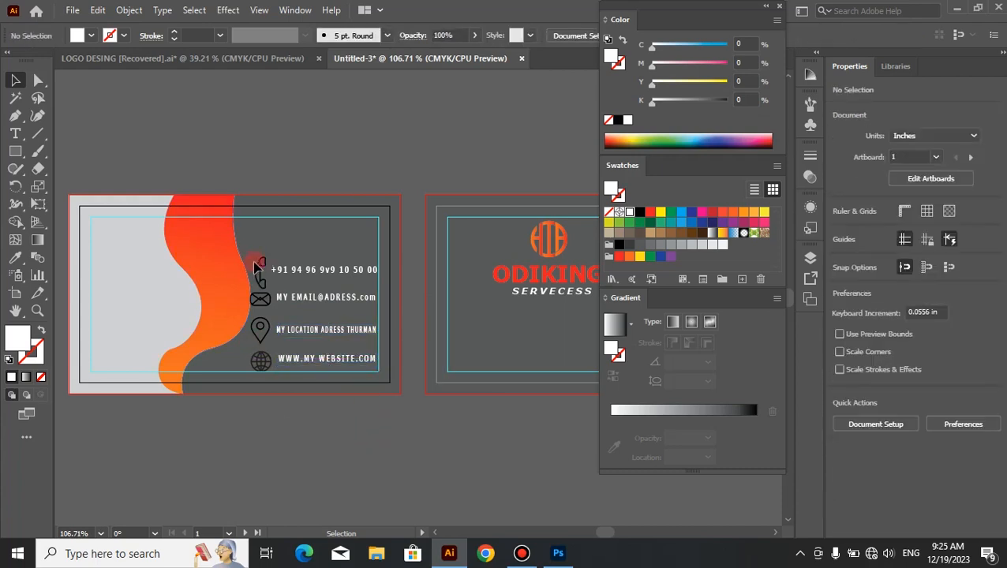
Step: Try to fill the four contact icons with the K=5 light gray swatch
{"action": "left_click", "coordinate": [263, 369]}
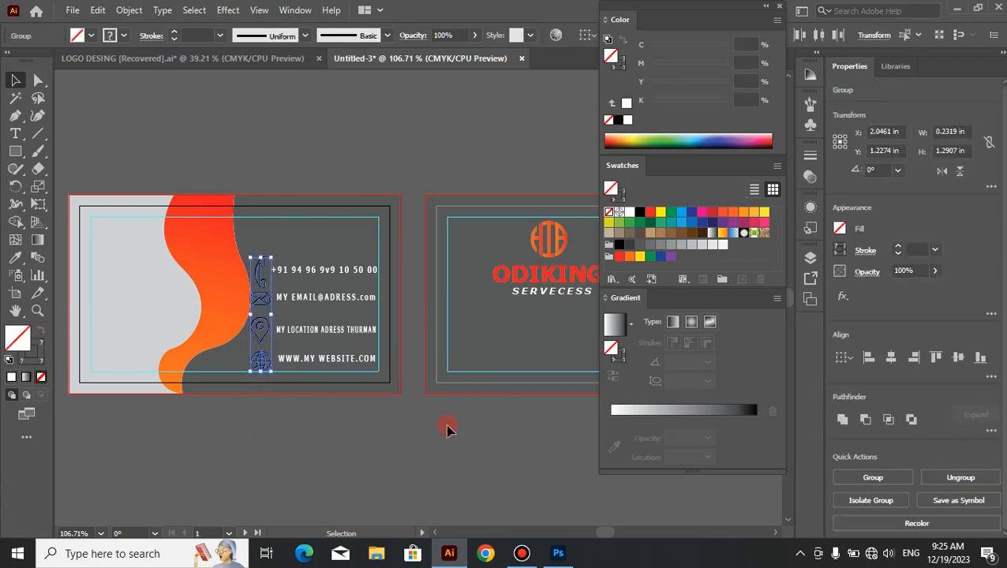
{"action": "left_click", "coordinate": [721, 246]}
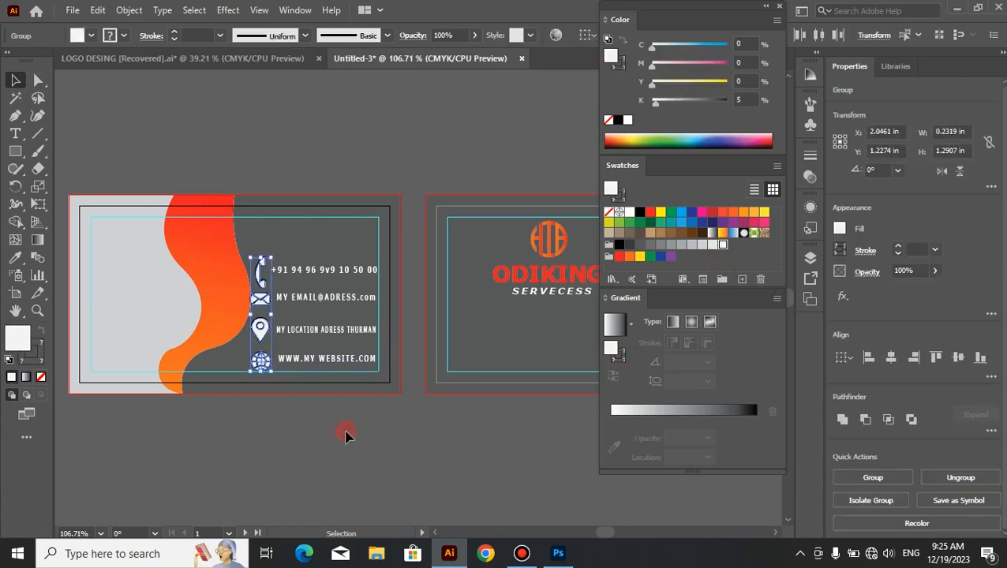
{"action": "key", "text": "ctrl+z"}
{"action": "left_click", "coordinate": [206, 457]}
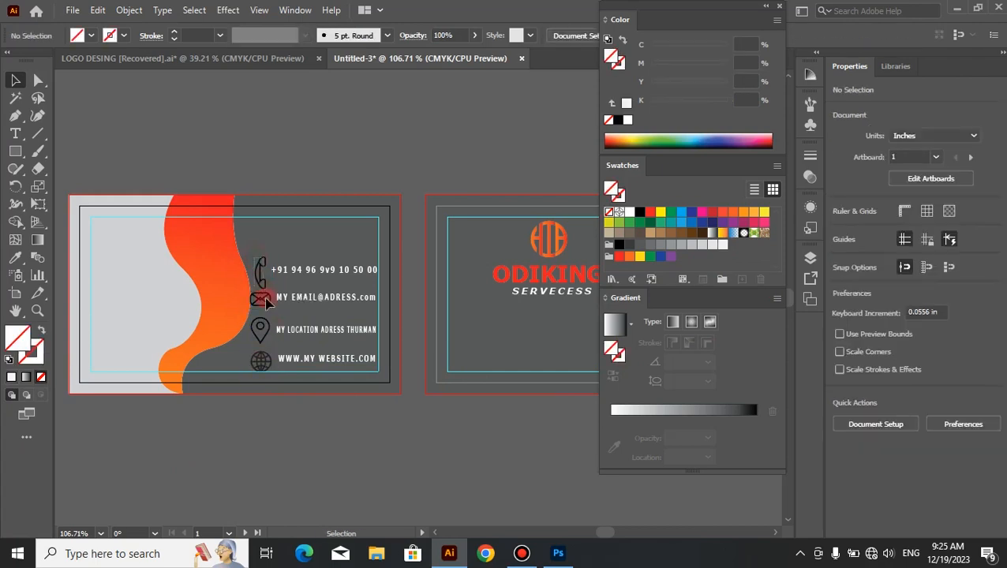
Step: Set the stroke of the phone, envelope, pin and globe icons to the K=5 light gray swatch, without a fill
{"action": "left_click", "coordinate": [261, 363]}
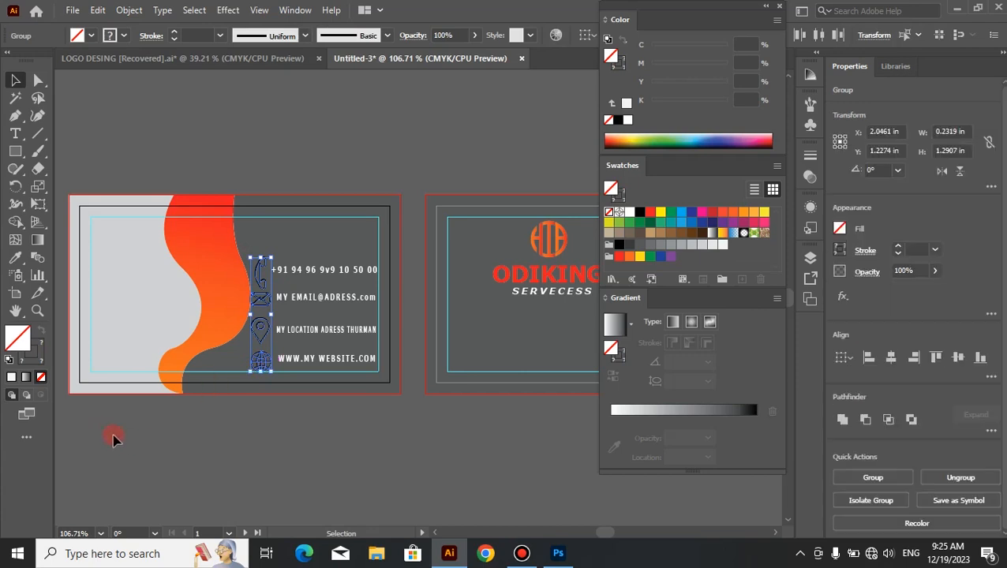
{"action": "left_click", "coordinate": [39, 357]}
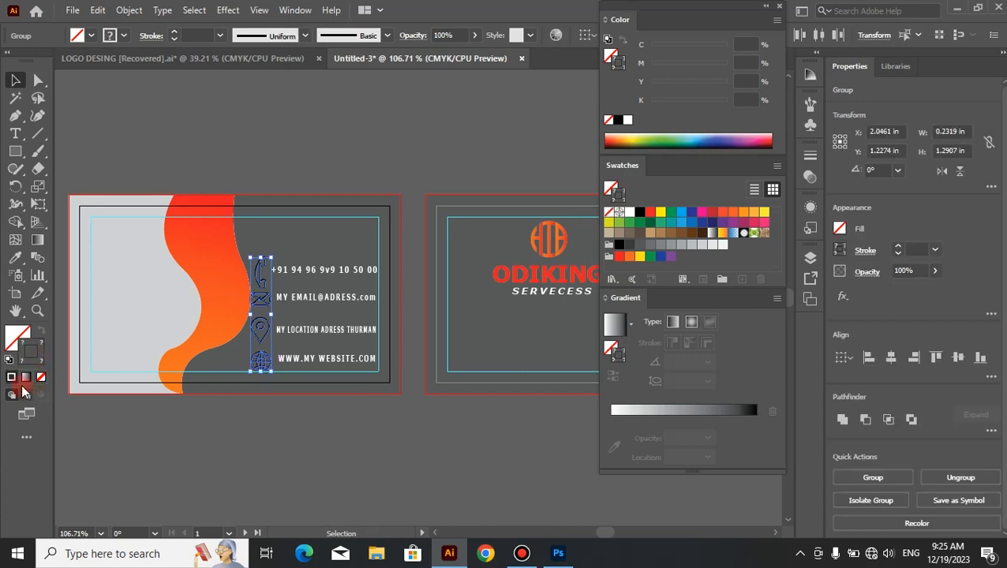
{"action": "left_click", "coordinate": [136, 428]}
{"action": "left_click", "coordinate": [261, 303]}
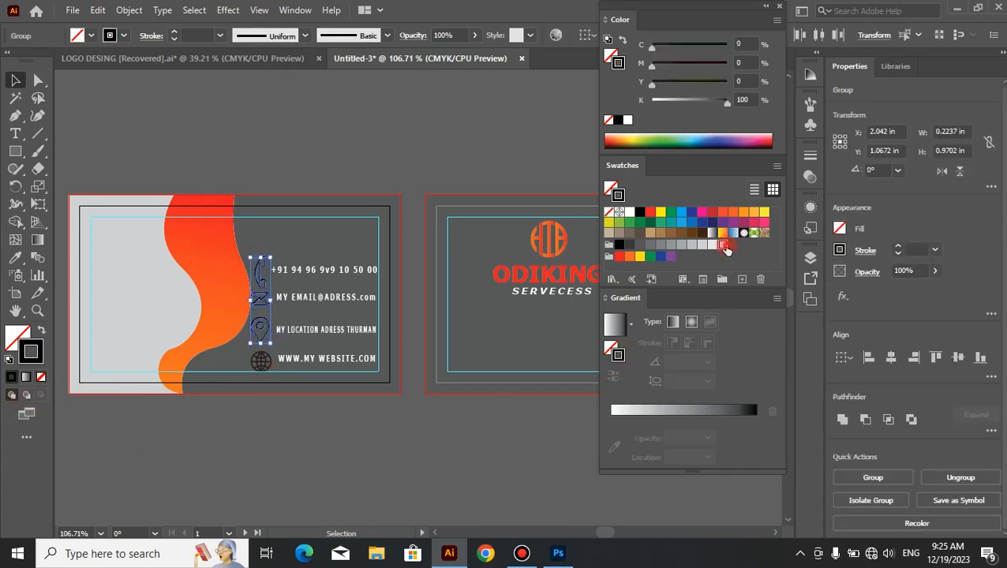
{"action": "left_click", "coordinate": [723, 246]}
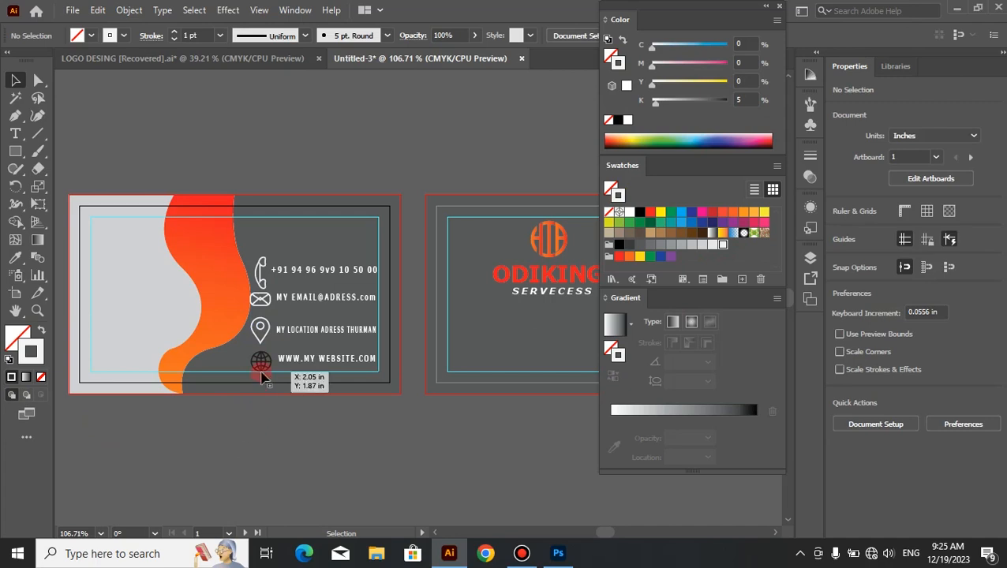
{"action": "left_click", "coordinate": [260, 365]}
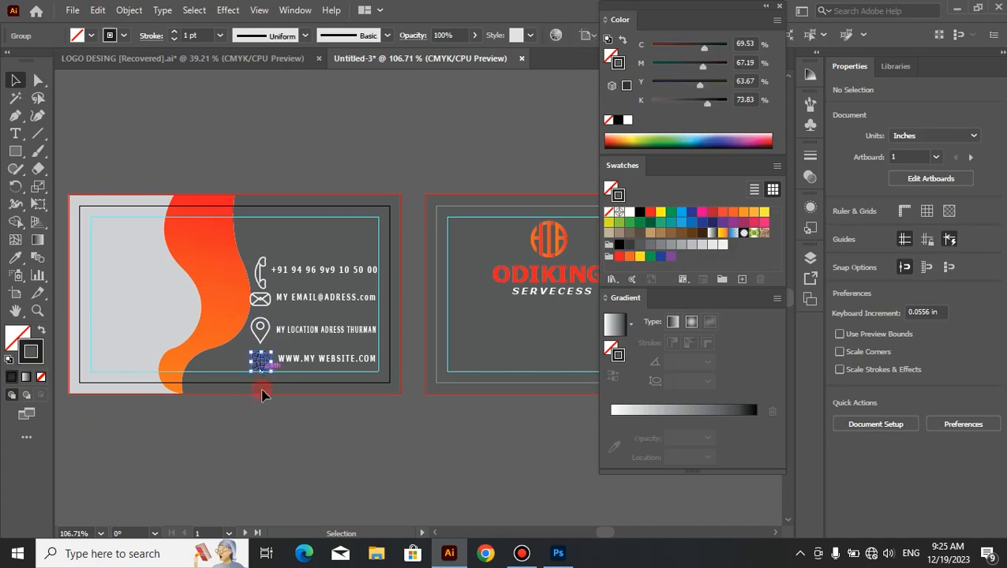
{"action": "left_click", "coordinate": [723, 245]}
{"action": "left_click", "coordinate": [251, 468]}
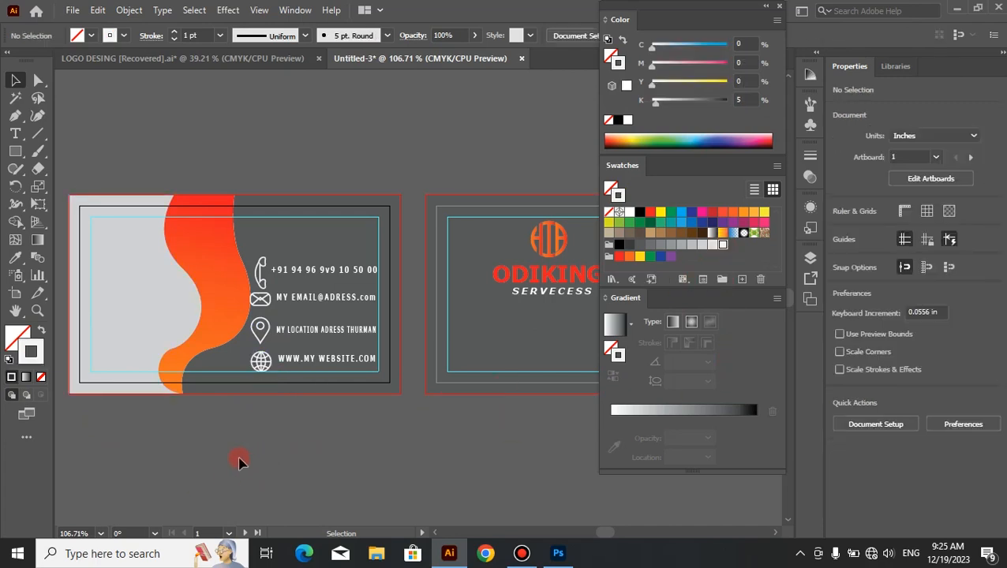
Step: Nudge the phone icon up so that it clears the envelope icon and lines up with the phone number
{"action": "left_click", "coordinate": [260, 268]}
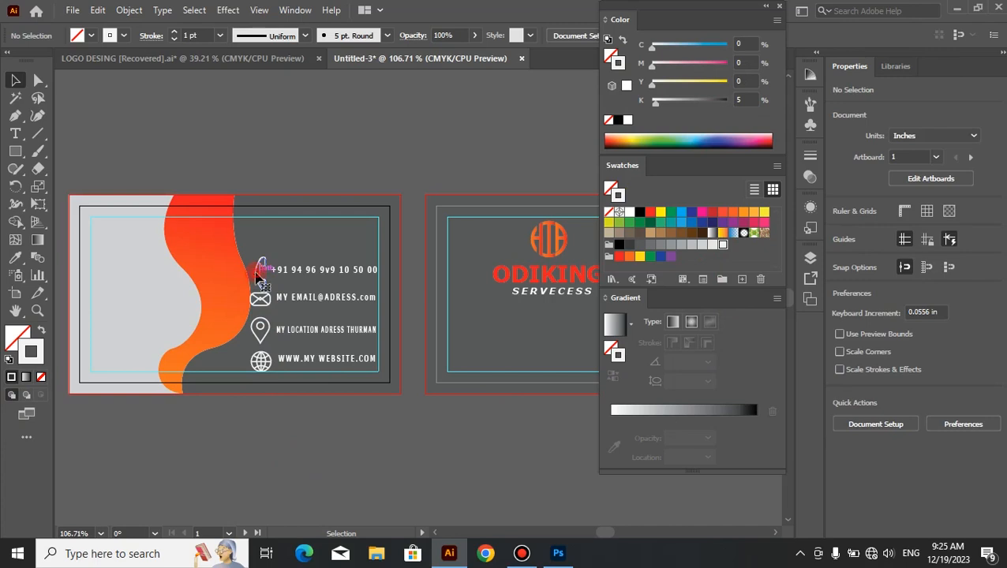
{"action": "key", "text": "Up"}
{"action": "key", "text": "Up"}
{"action": "key", "text": "Up"}
{"action": "key", "text": "Up"}
{"action": "left_click", "coordinate": [399, 477]}
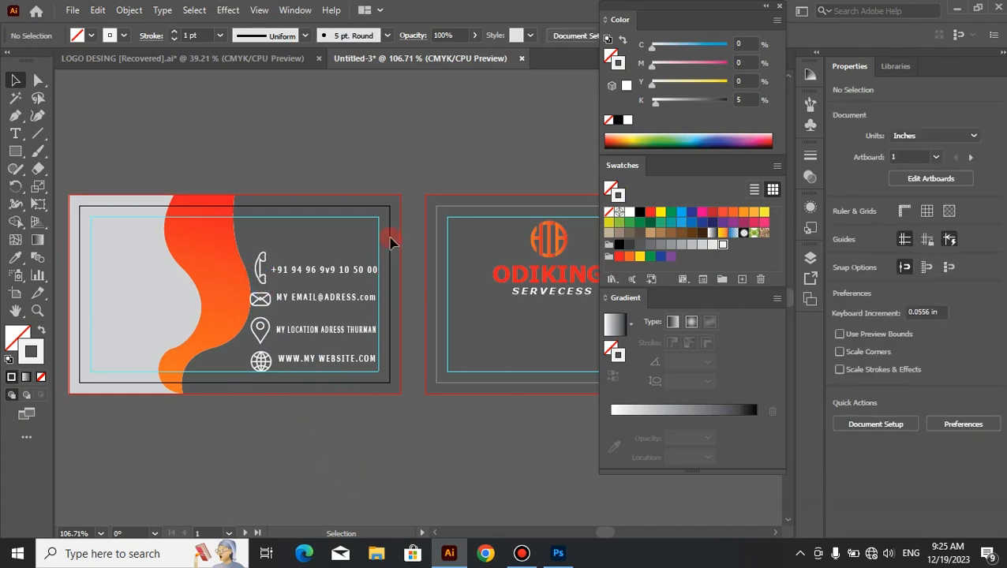
Step: Narrow the four contact text lines together from their left side to about 1.06 in, and nudge the four icons slightly right
{"action": "left_click", "coordinate": [347, 381]}
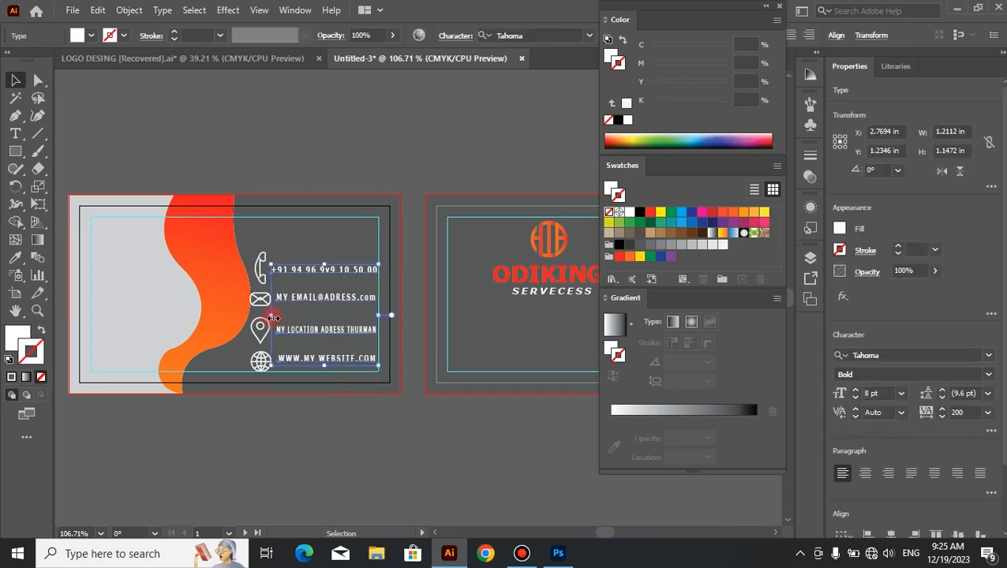
{"action": "left_click_drag", "start_coordinate": [272, 317], "coordinate": [285, 316]}
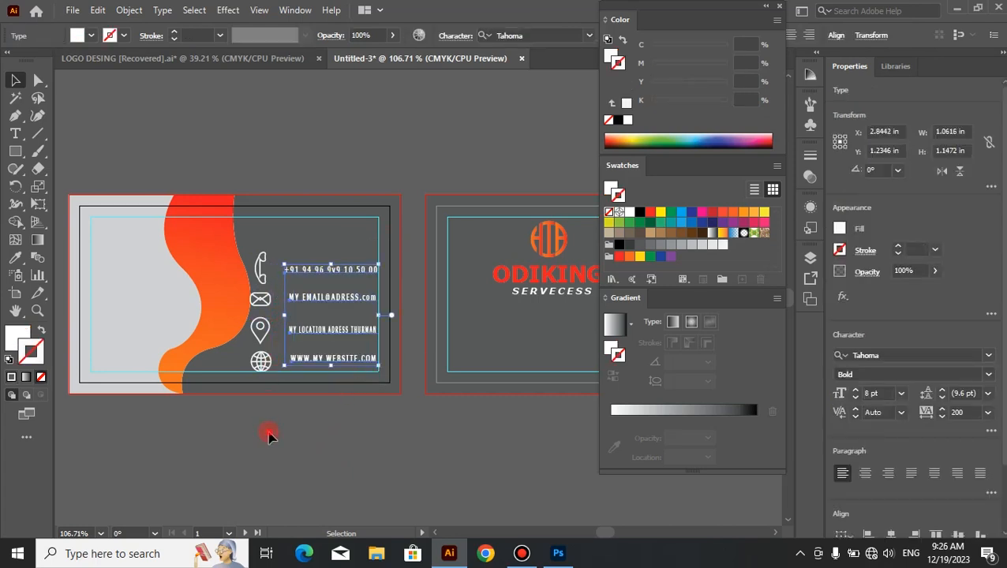
{"action": "left_click", "coordinate": [269, 433]}
{"action": "left_click", "coordinate": [260, 346]}
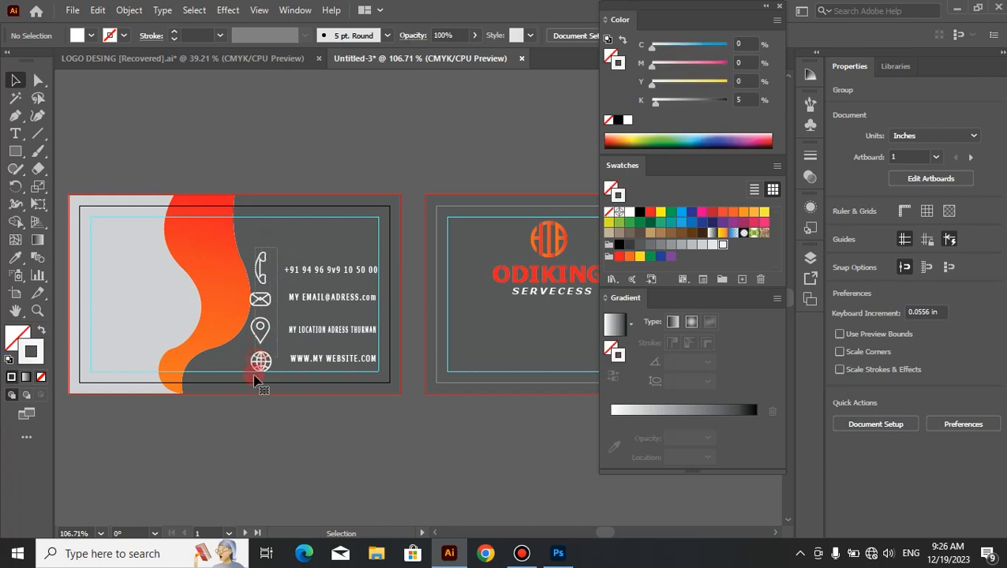
{"action": "key", "text": "Right"}
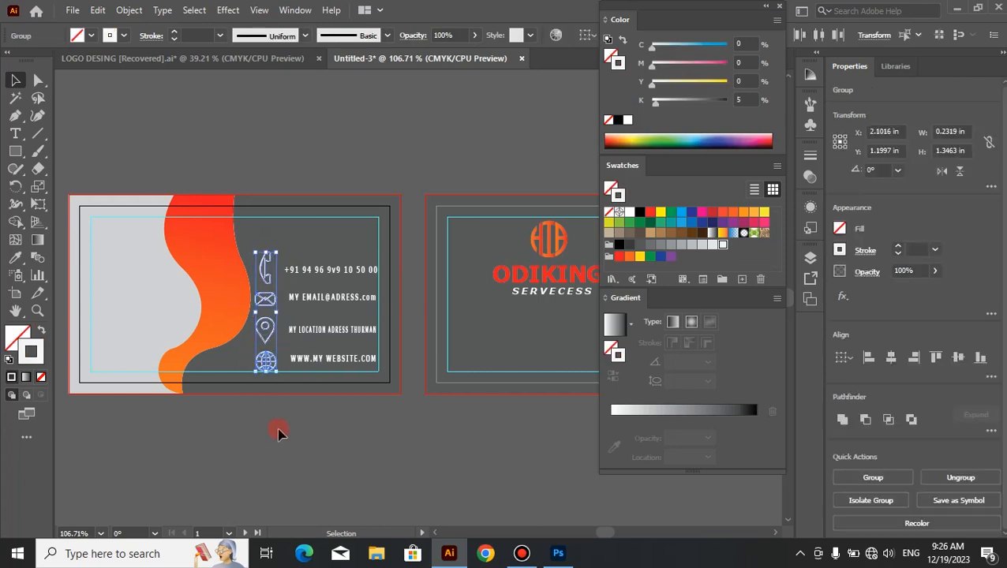
{"action": "left_click", "coordinate": [279, 430]}
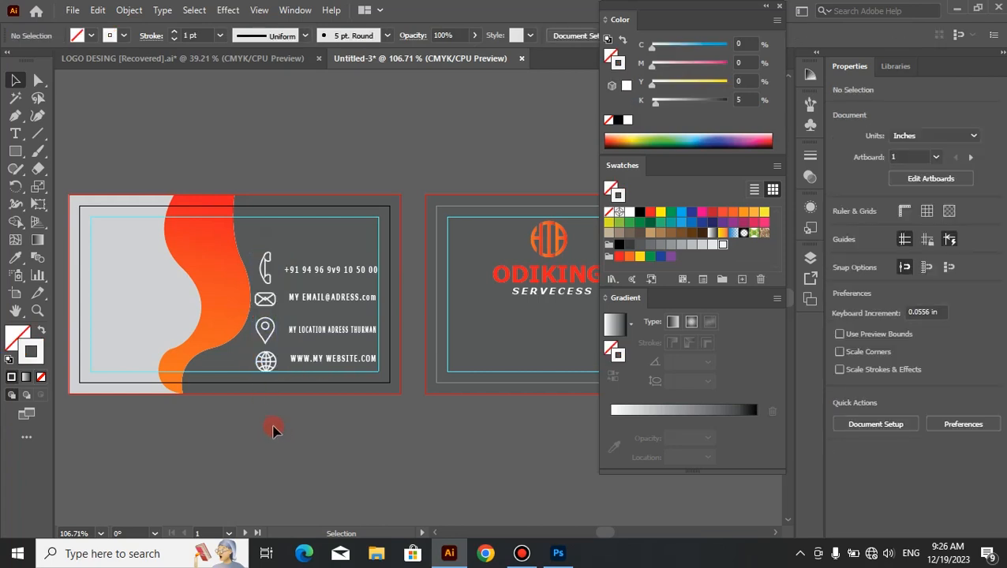
Step: Copy the two-line company name text from the LOGO DESING file, scale it to about 7.65 pt and place it on the front's light gray area
{"action": "left_click_drag", "start_coordinate": [696, 10], "coordinate": [910, 18]}
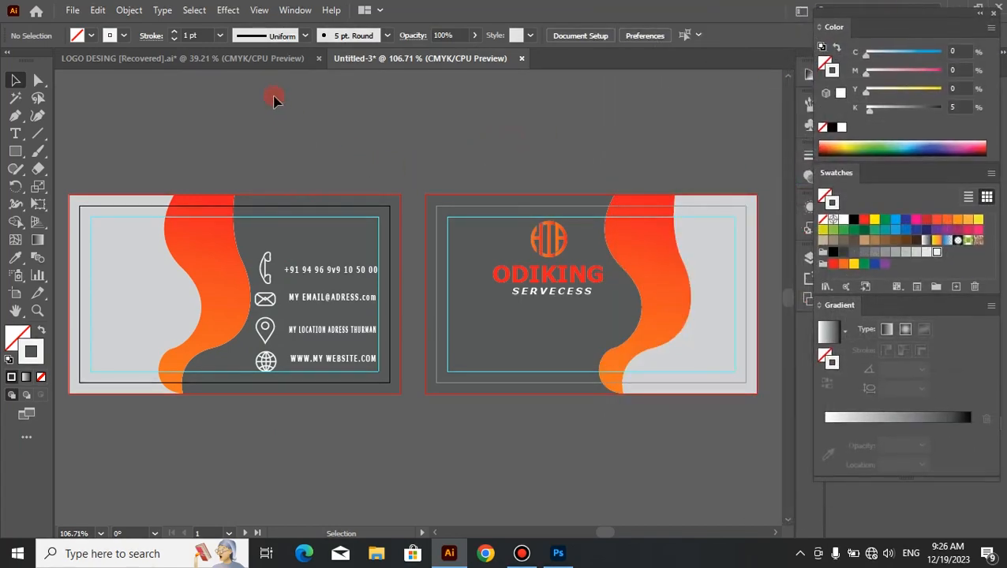
{"action": "left_click", "coordinate": [268, 58]}
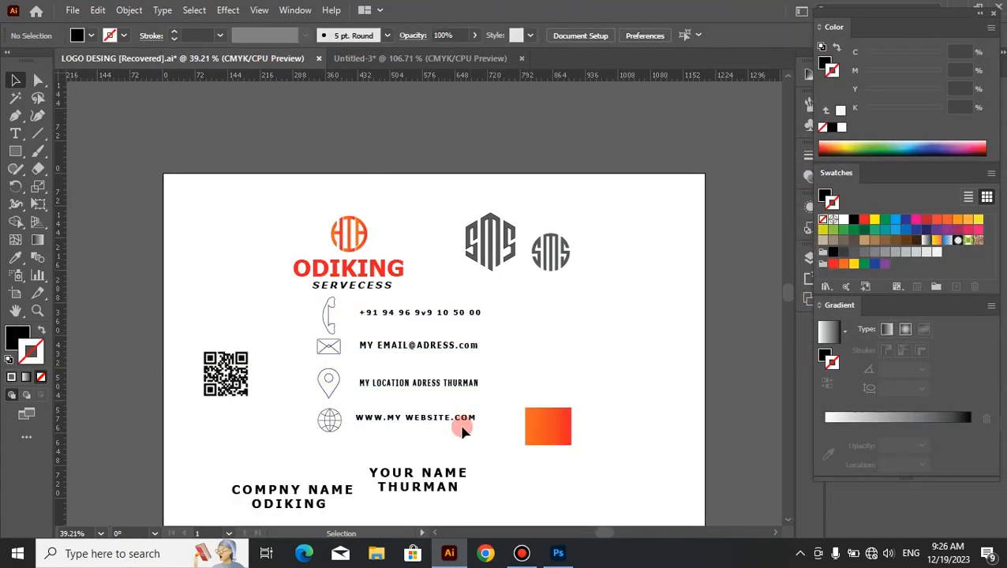
{"action": "left_click_drag", "start_coordinate": [350, 456], "coordinate": [378, 151]}
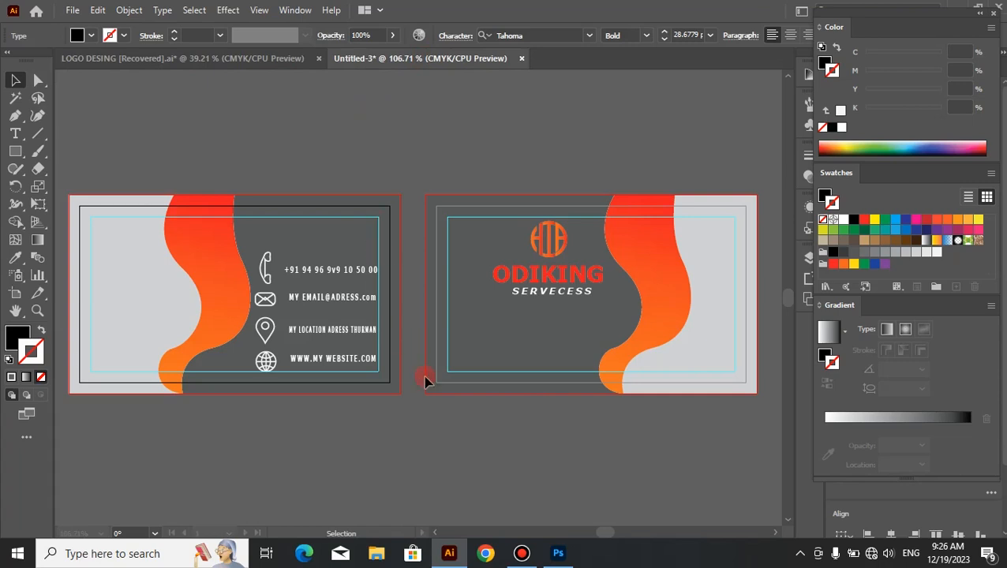
{"action": "left_click_drag", "start_coordinate": [423, 375], "coordinate": [423, 376]}
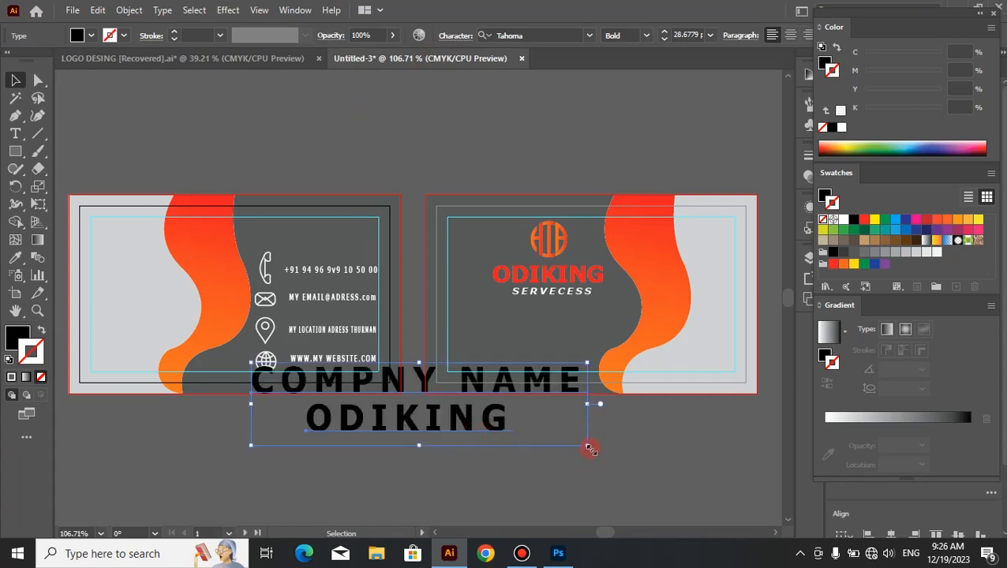
{"action": "left_click_drag", "start_coordinate": [588, 446], "coordinate": [188, 306]}
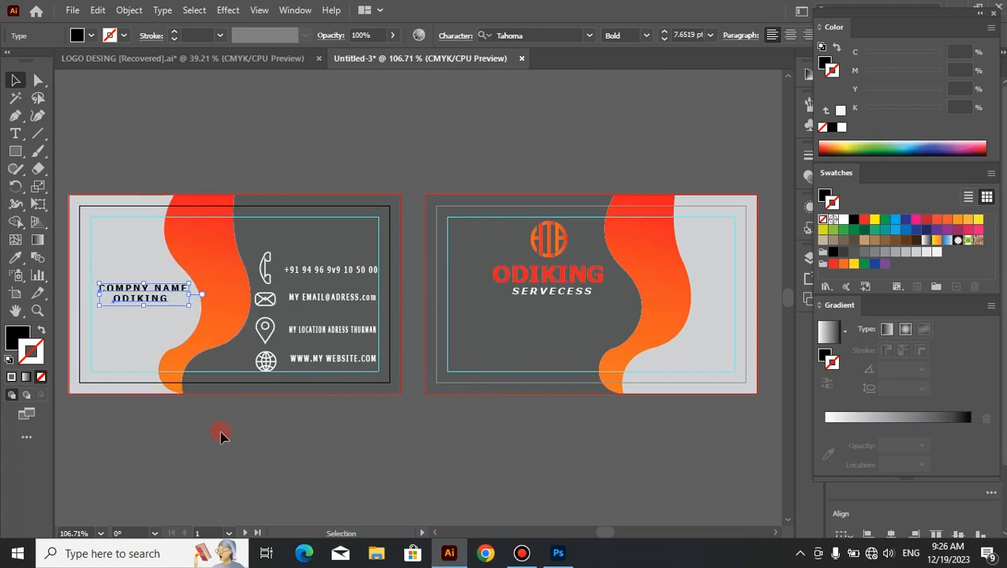
{"action": "key", "text": "Left"}
{"action": "key", "text": "Left"}
{"action": "key", "text": "Left"}
{"action": "key", "text": "Left"}
{"action": "key", "text": "Left"}
{"action": "key", "text": "Left"}
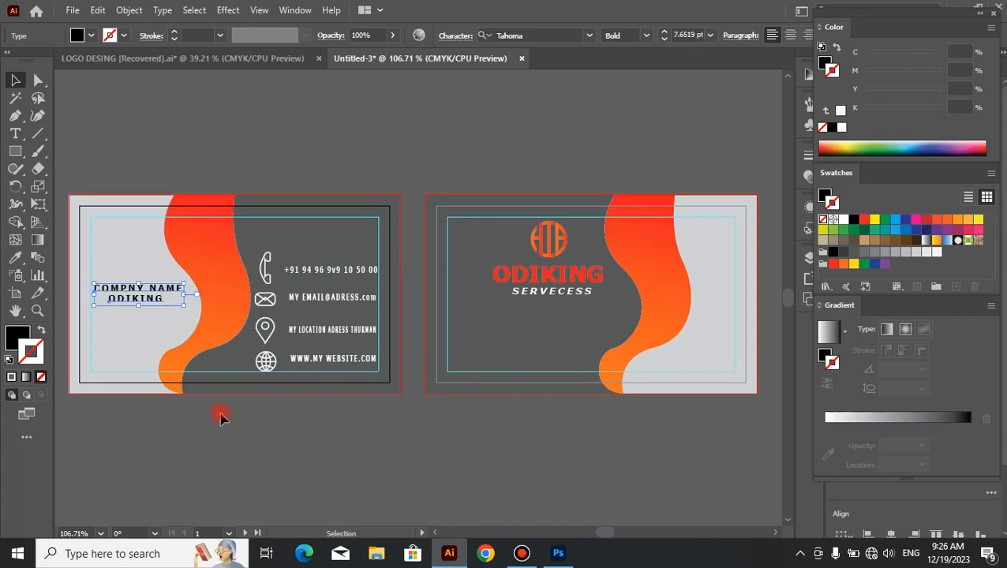
{"action": "left_click", "coordinate": [220, 418]}
Step: Try to fill the characters of the COMPNY NAME line with the red swatch (M=100, Y=100)
{"action": "left_click", "coordinate": [15, 133]}
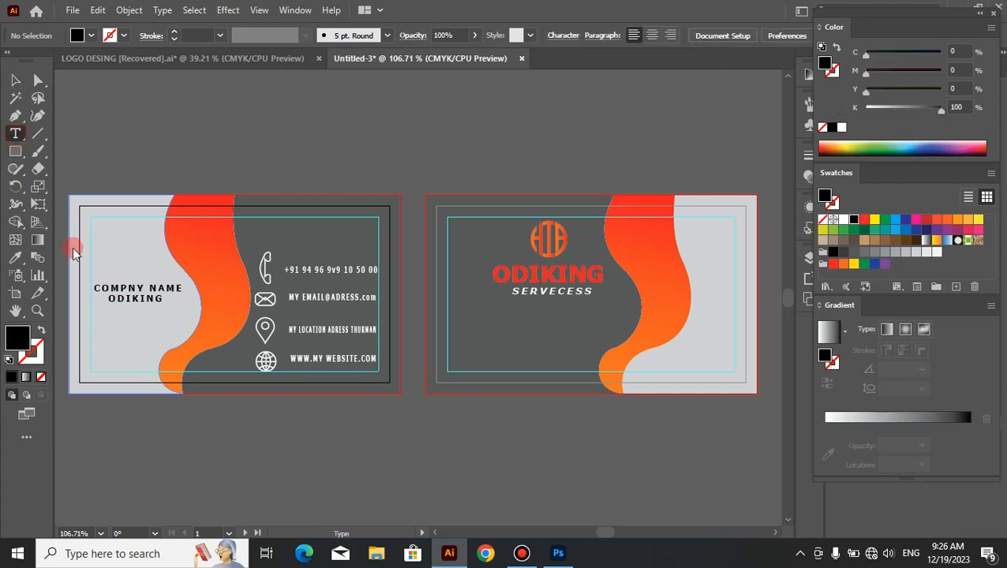
{"action": "left_click", "coordinate": [95, 288]}
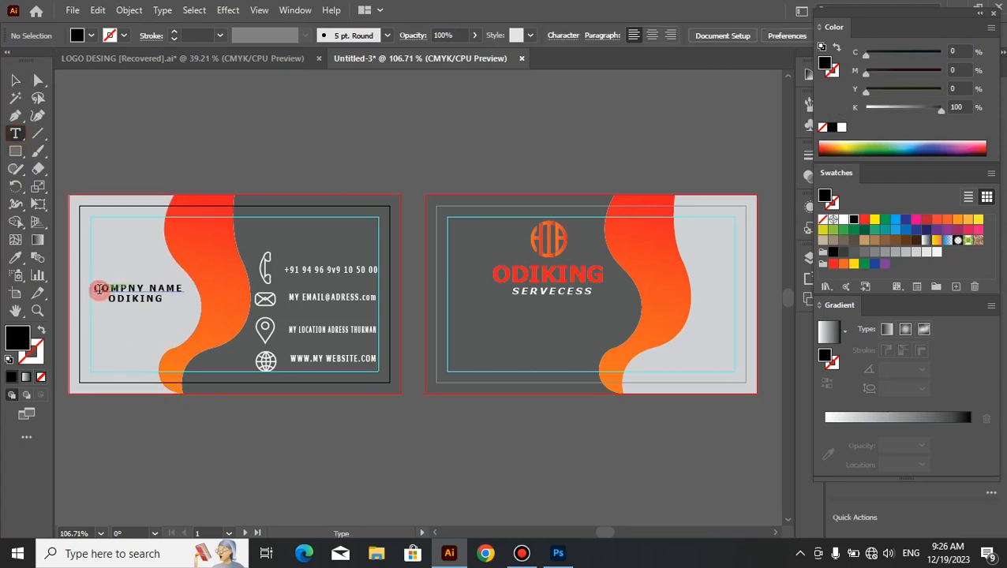
{"action": "left_click_drag", "start_coordinate": [94, 288], "coordinate": [184, 289]}
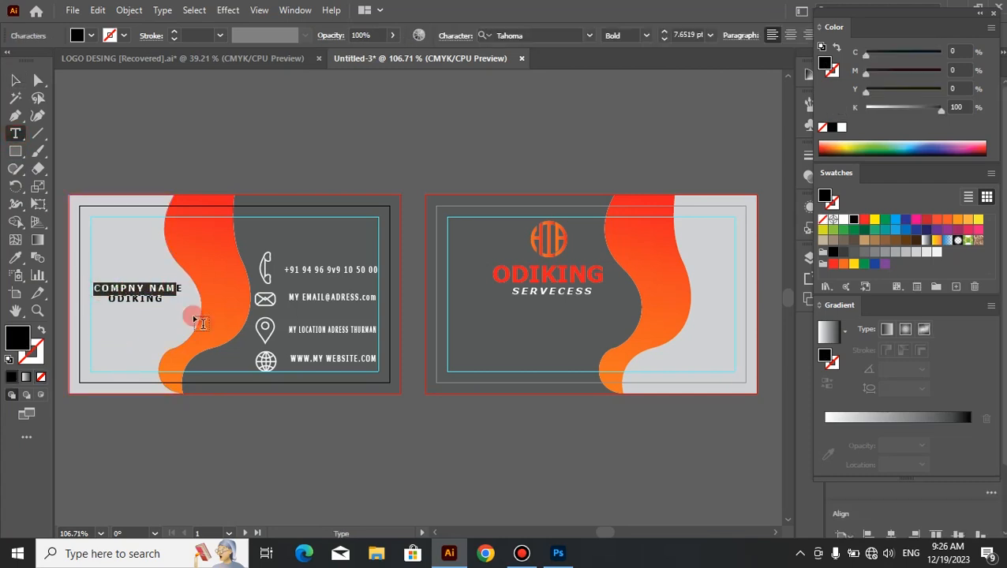
{"action": "left_click", "coordinate": [833, 265]}
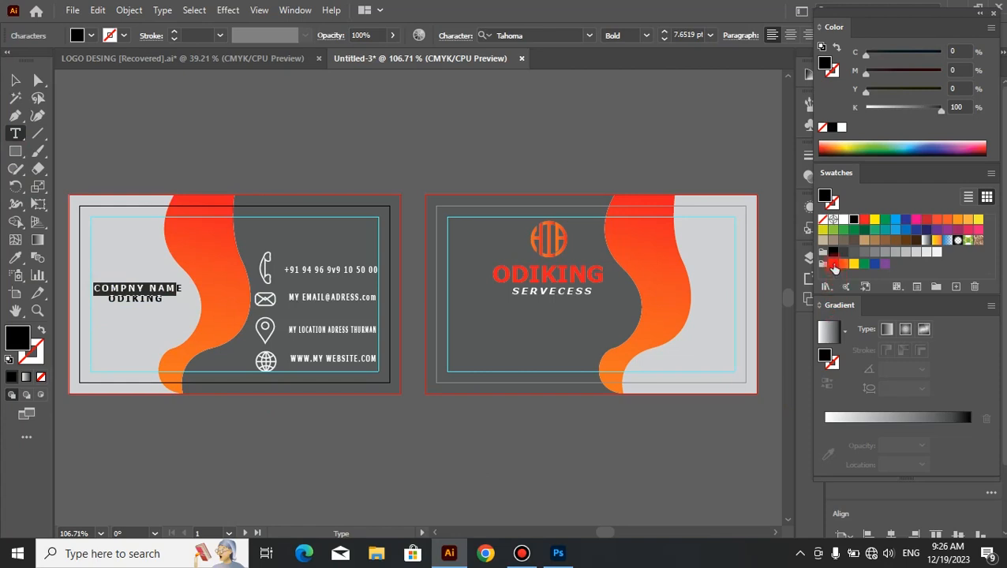
{"action": "left_click", "coordinate": [14, 80]}
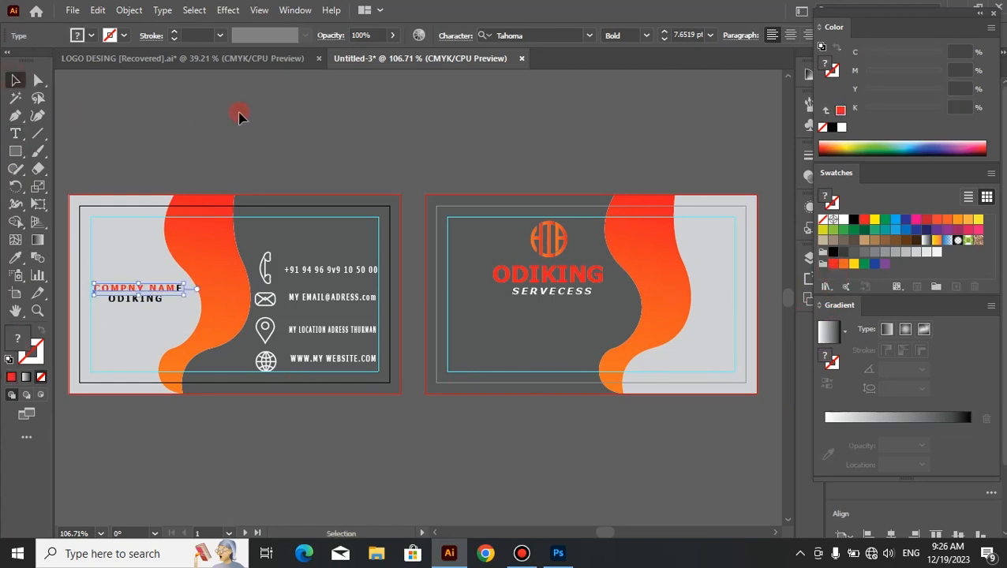
{"action": "left_click", "coordinate": [238, 115]}
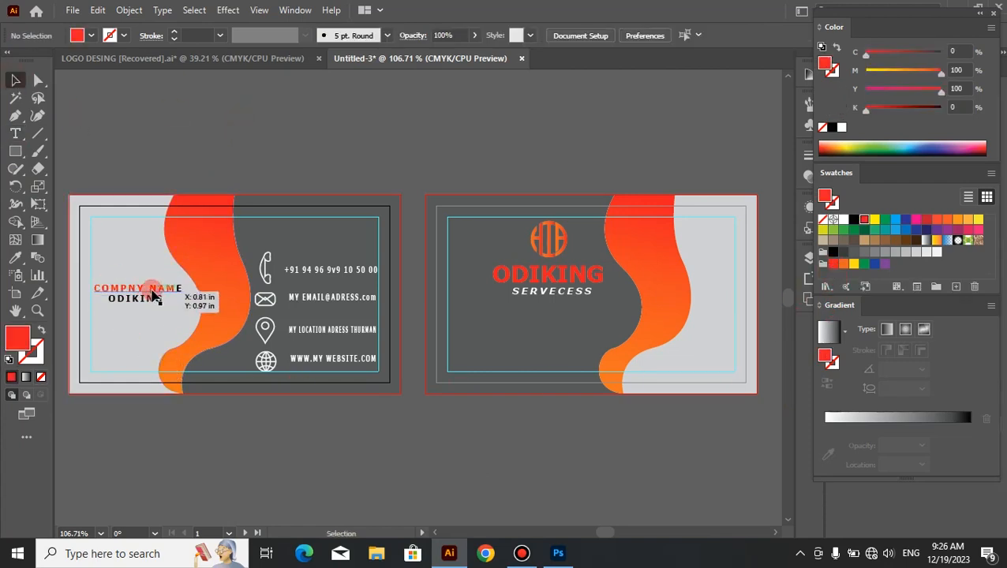
Step: Fill the whole COMPNY NAME line, including its last letter, with the red swatch (M=100, Y=100)
{"action": "left_click", "coordinate": [178, 289]}
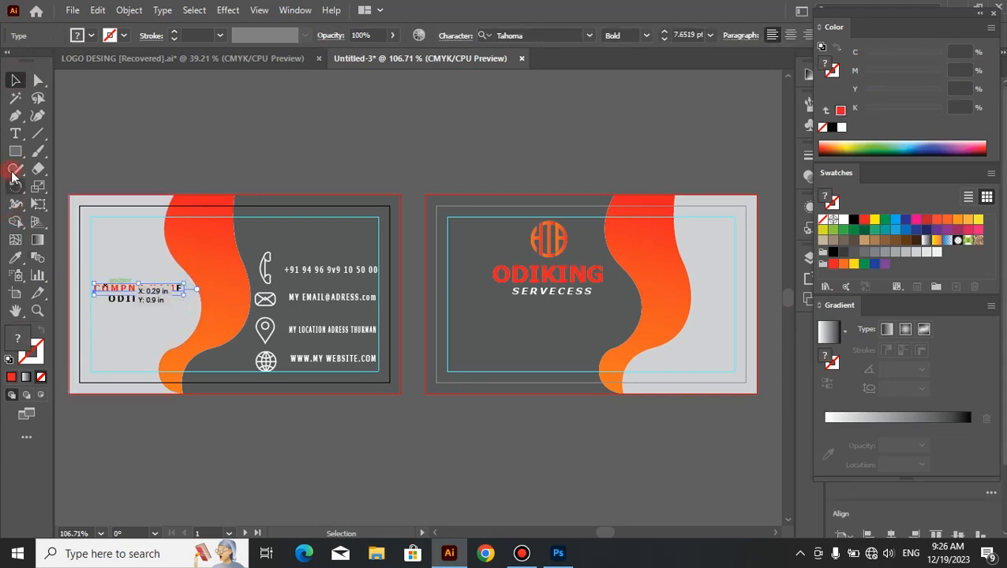
{"action": "left_click", "coordinate": [16, 137]}
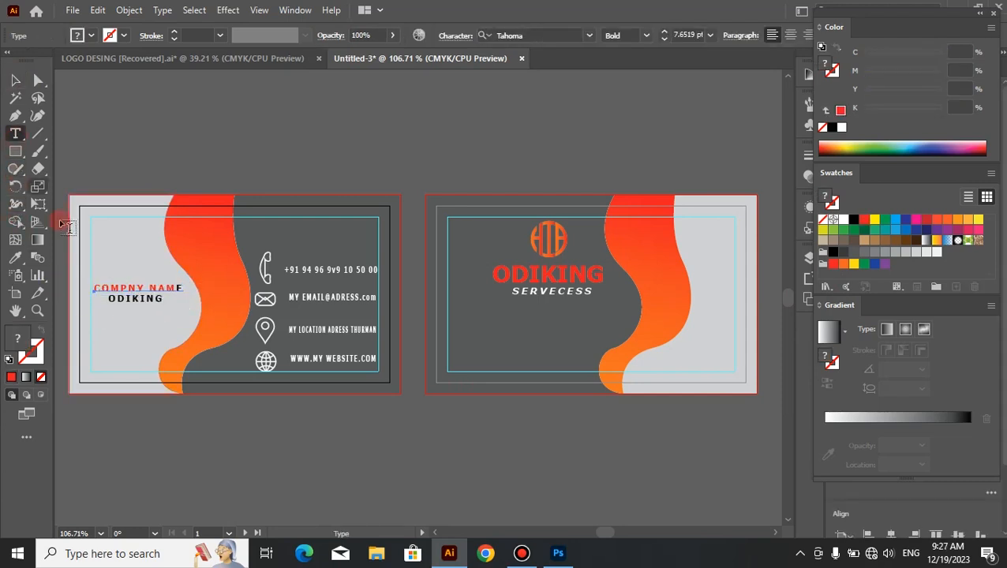
{"action": "left_click", "coordinate": [92, 286]}
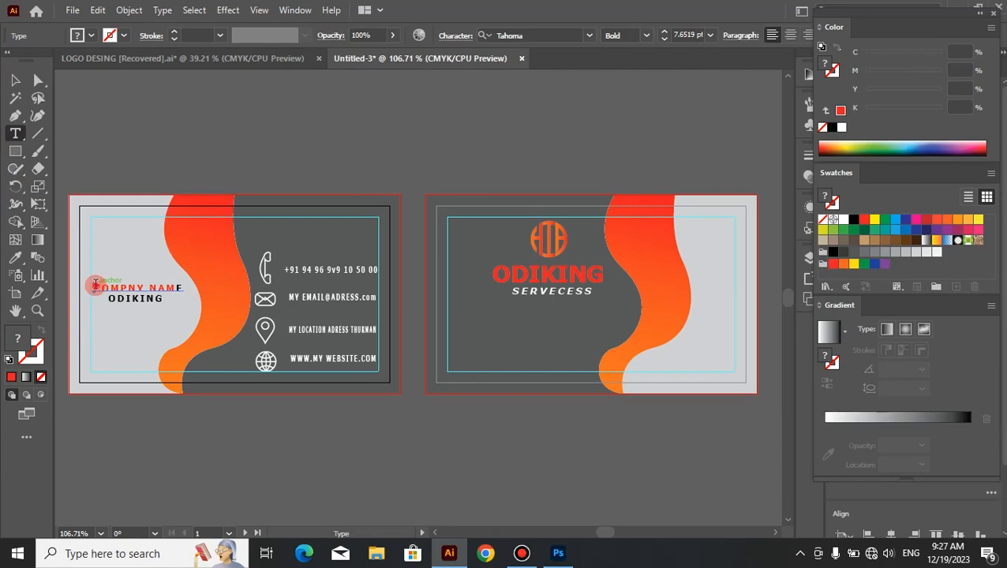
{"action": "left_click_drag", "start_coordinate": [94, 286], "coordinate": [194, 288]}
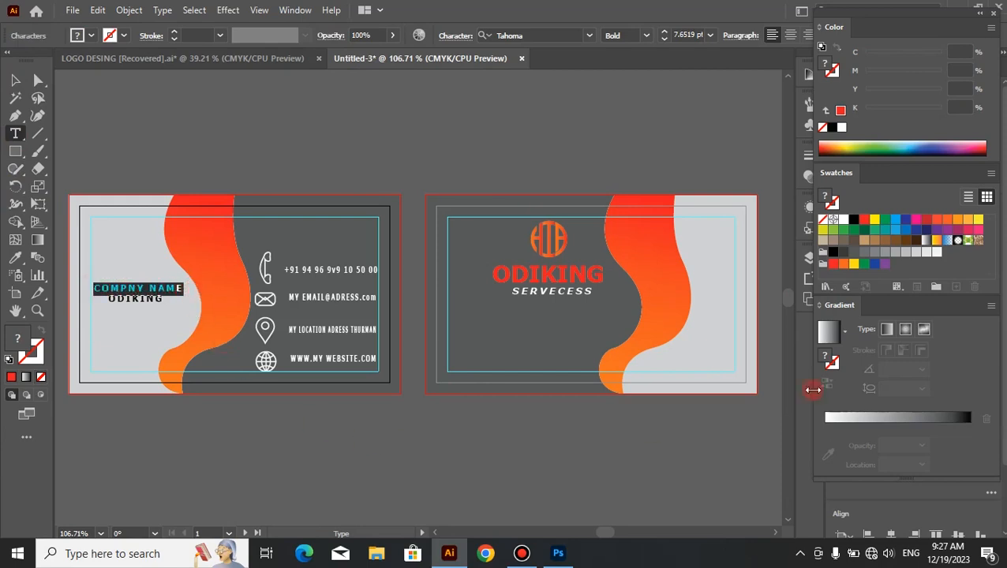
{"action": "left_click", "coordinate": [836, 272]}
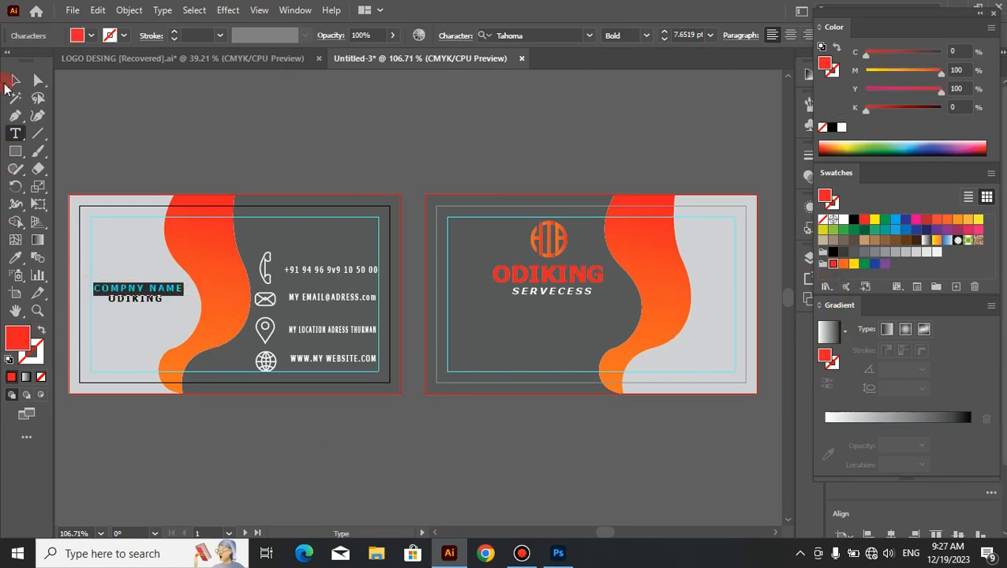
{"action": "left_click", "coordinate": [15, 79]}
{"action": "left_click", "coordinate": [255, 130]}
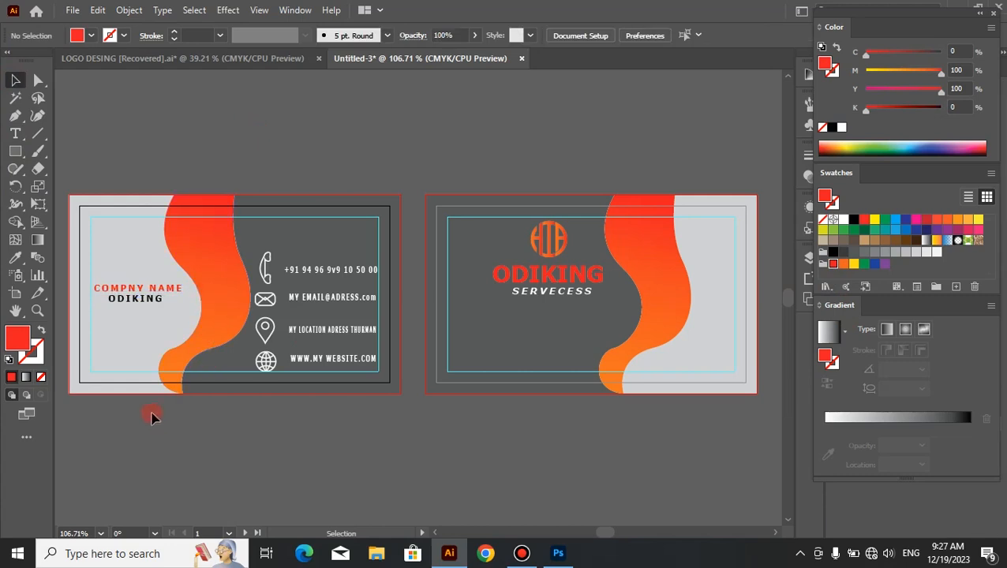
Step: Bring the QR code from the LOGO DESING file and fit it small into the lower-left corner of the front's inner safety guide
{"action": "left_click", "coordinate": [267, 63]}
{"action": "left_click_drag", "start_coordinate": [236, 374], "coordinate": [130, 368]}
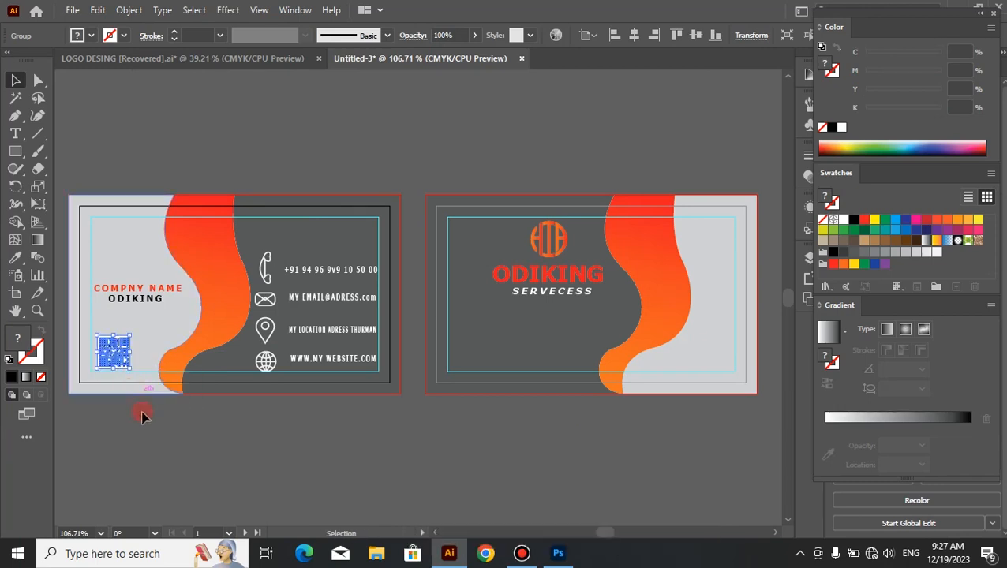
{"action": "left_click", "coordinate": [160, 441]}
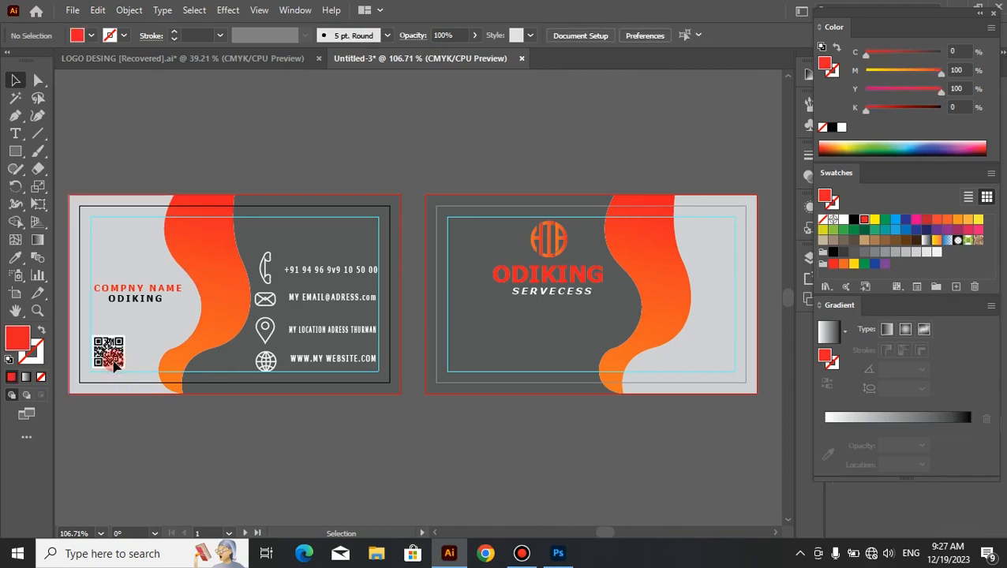
{"action": "left_click_drag", "start_coordinate": [114, 365], "coordinate": [113, 369]}
{"action": "left_click", "coordinate": [130, 454]}
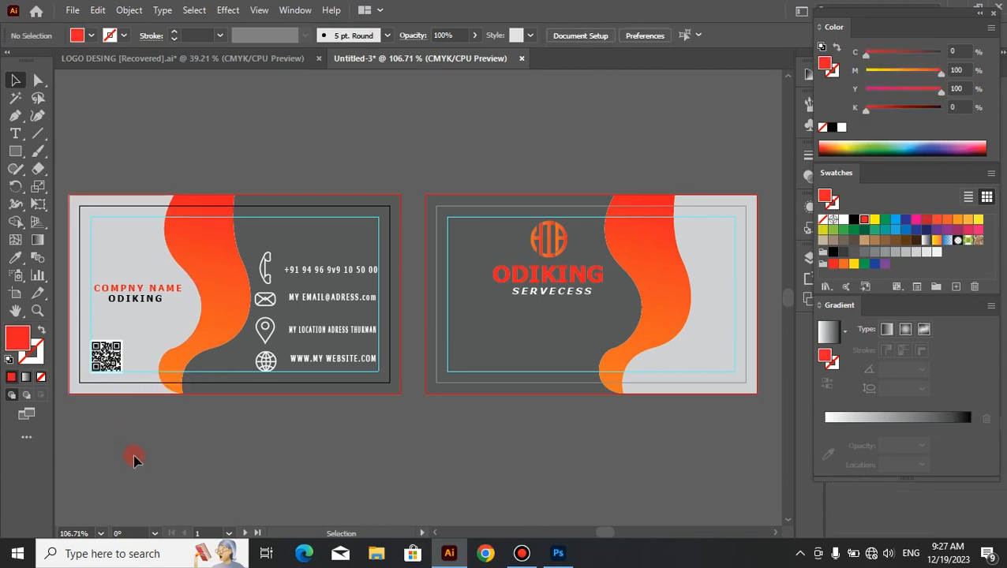
Step: Bring the two-line YOUR NAME text from the LOGO DESING file, scaled to about 7.8 pt, and place it above the phone number on the front
{"action": "left_click", "coordinate": [281, 59]}
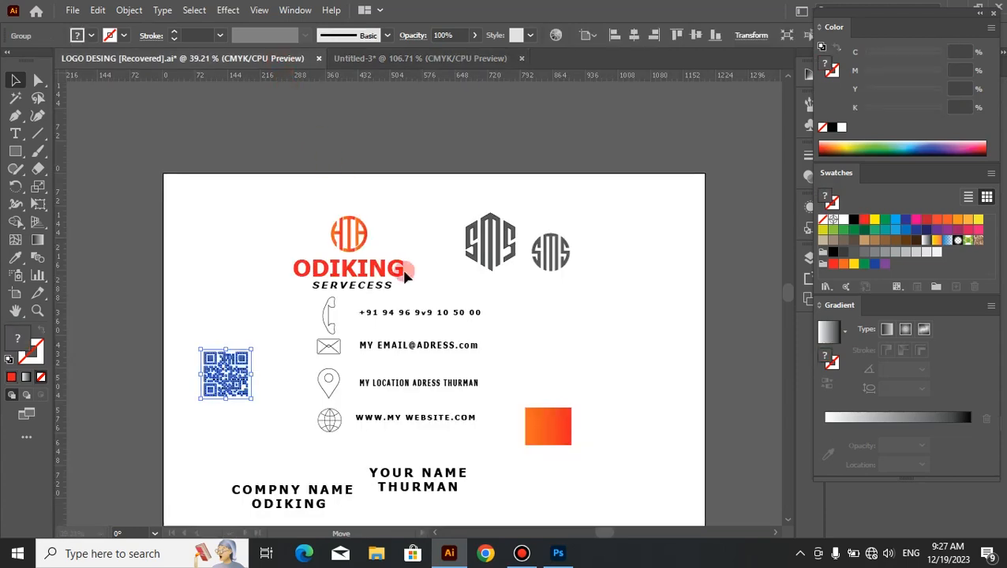
{"action": "left_click", "coordinate": [411, 503]}
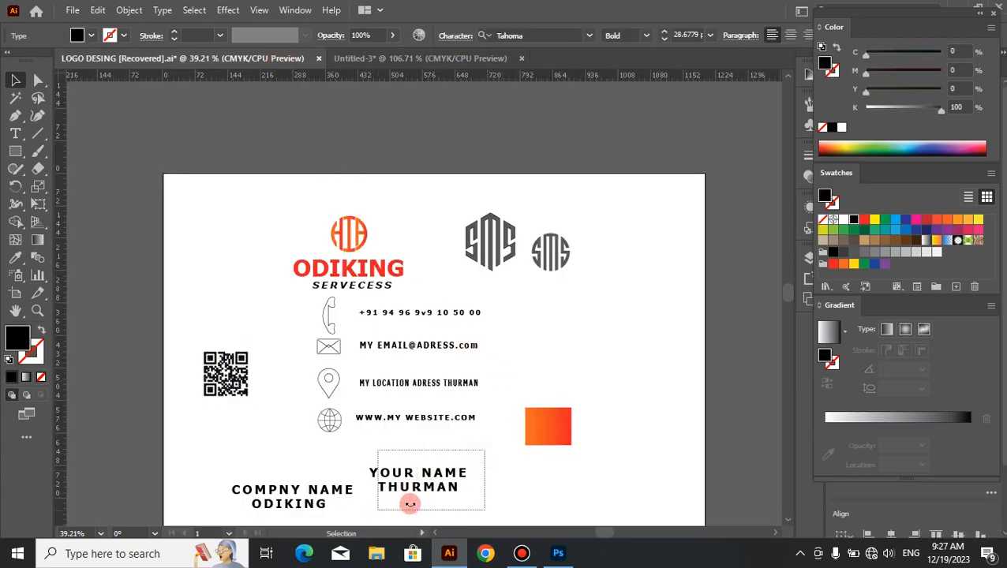
{"action": "left_click_drag", "start_coordinate": [410, 503], "coordinate": [363, 273]}
{"action": "left_click_drag", "start_coordinate": [411, 351], "coordinate": [322, 228]}
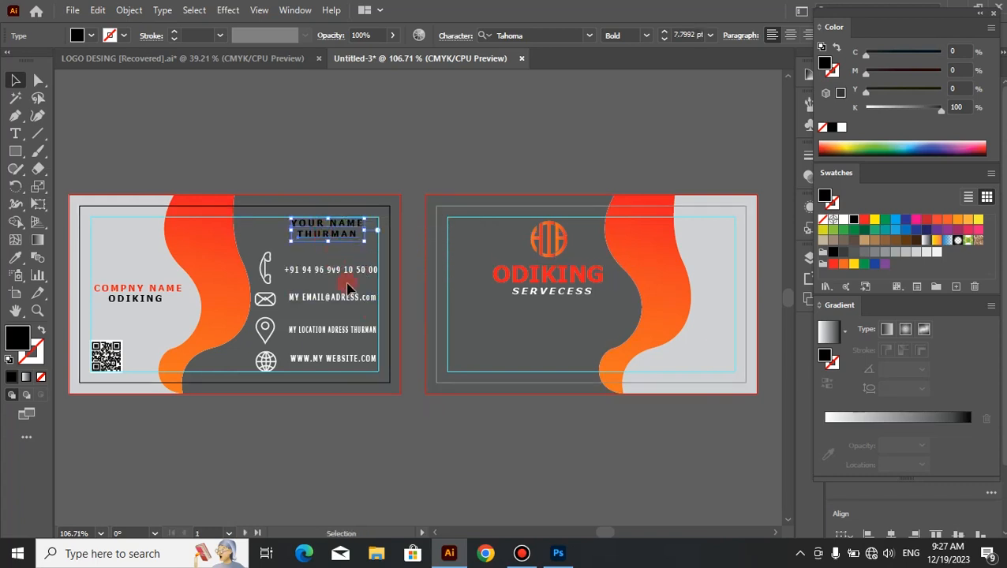
{"action": "left_click", "coordinate": [428, 438]}
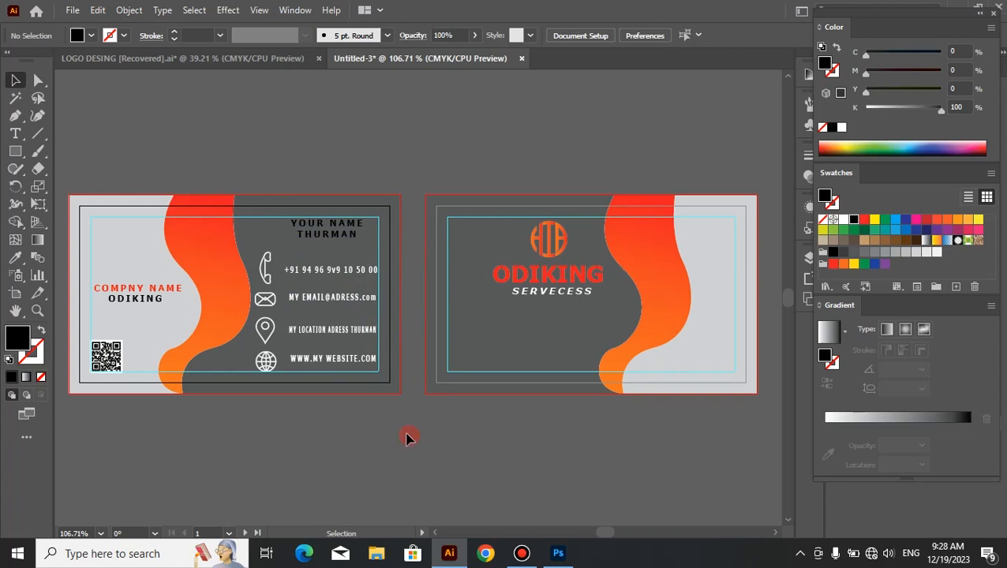
Step: Fill both lines of the name text with the K=5 light gray swatch
{"action": "left_click", "coordinate": [351, 230]}
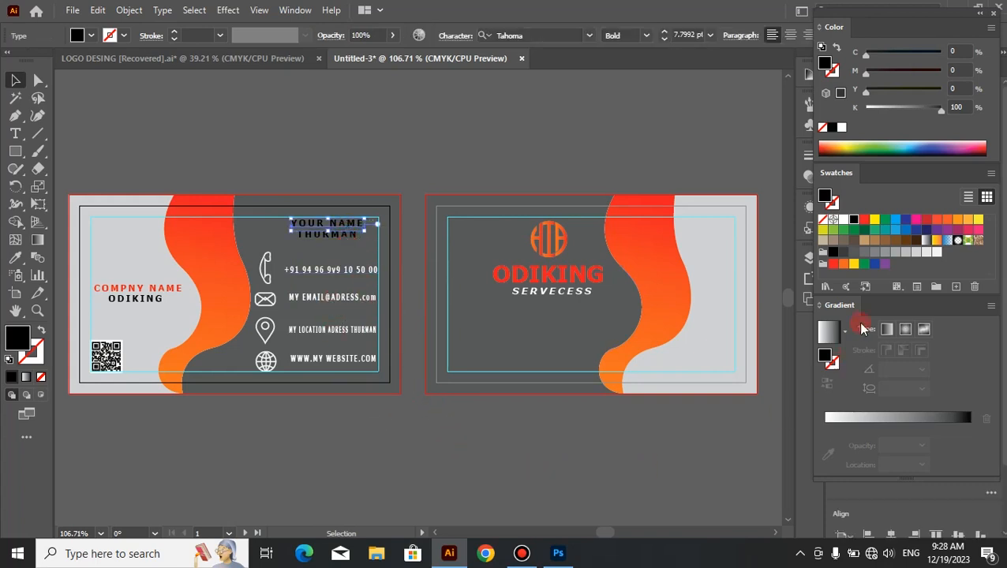
{"action": "left_click", "coordinate": [938, 252]}
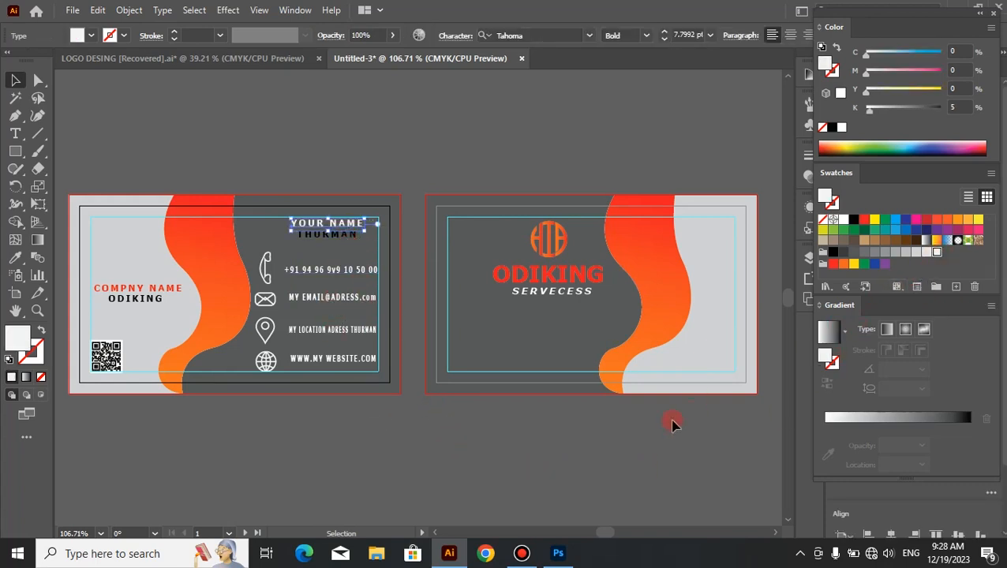
{"action": "left_click", "coordinate": [503, 495]}
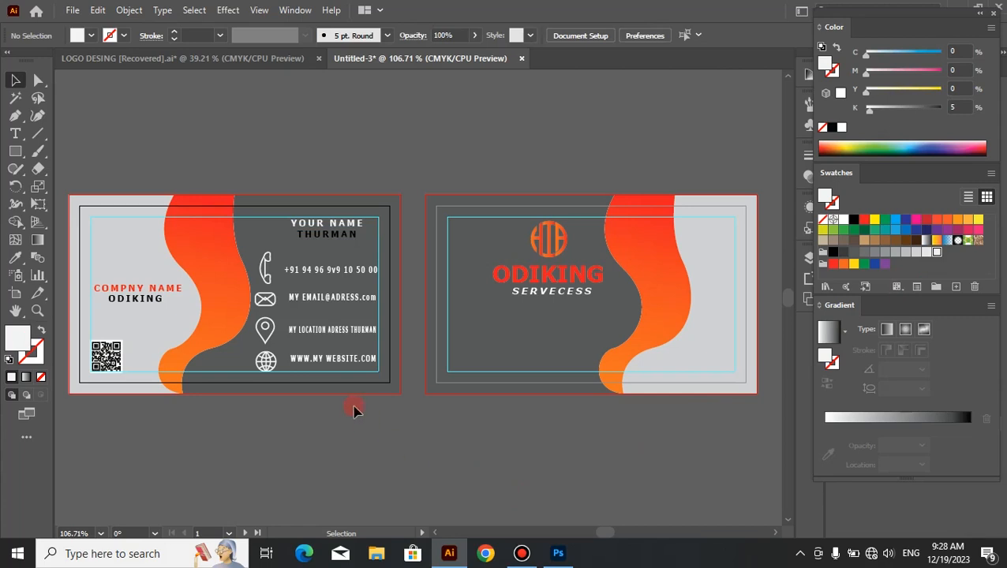
{"action": "left_click", "coordinate": [330, 241]}
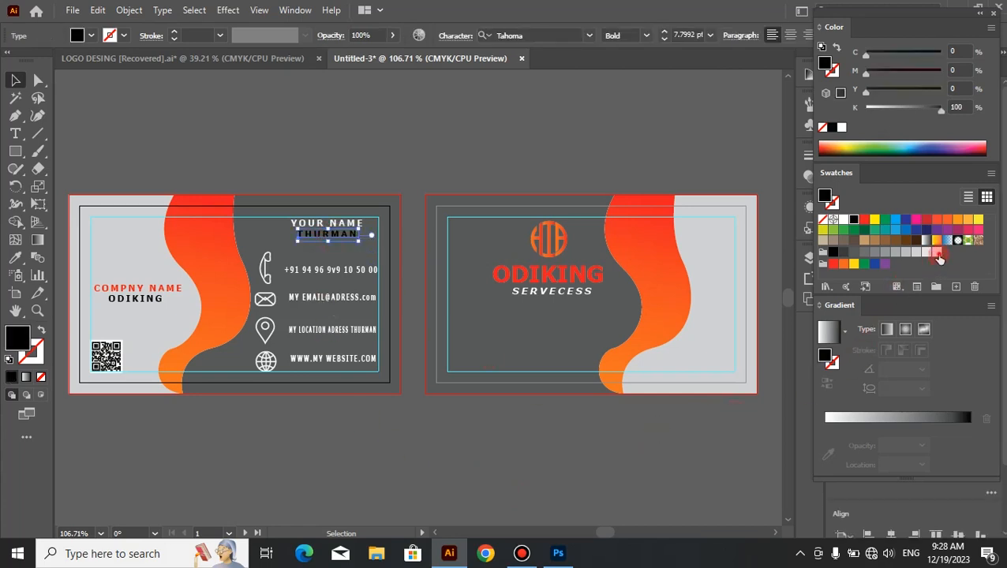
{"action": "left_click", "coordinate": [938, 253]}
{"action": "left_click", "coordinate": [428, 459]}
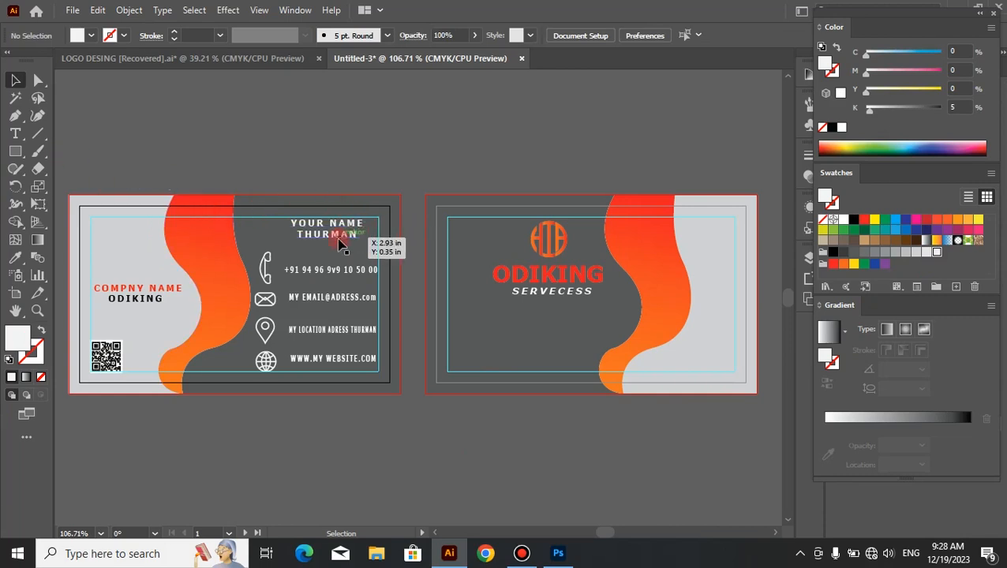
Step: Try the second name line slightly lower, and move it back up close beneath the YOUR NAME line
{"action": "left_click_drag", "start_coordinate": [339, 245], "coordinate": [341, 249]}
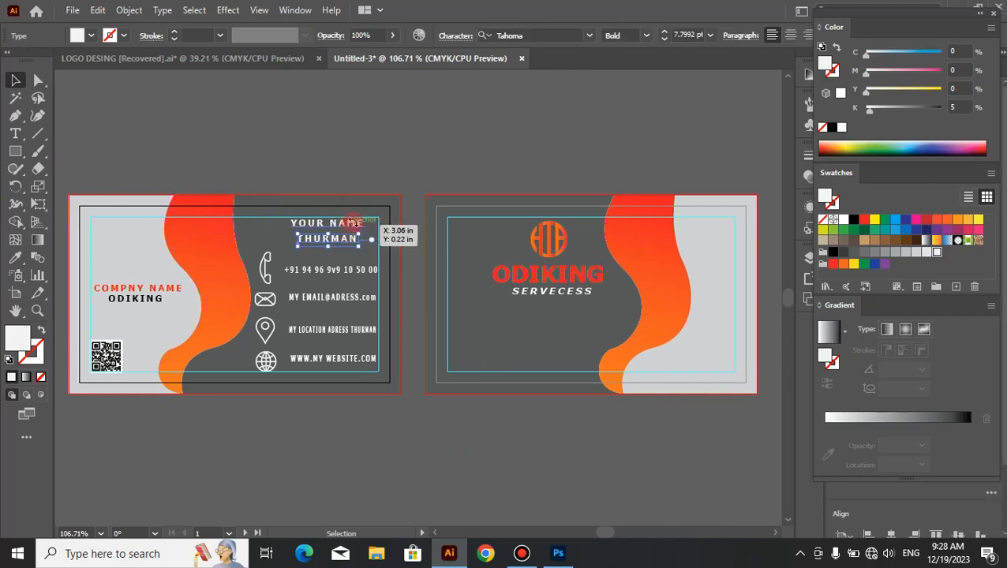
{"action": "left_click", "coordinate": [373, 157]}
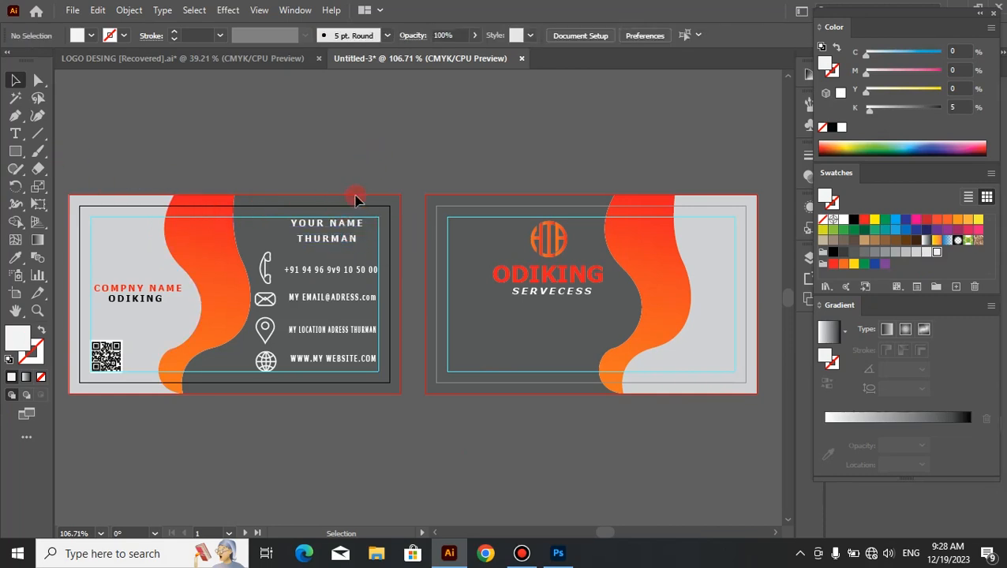
{"action": "left_click", "coordinate": [346, 248]}
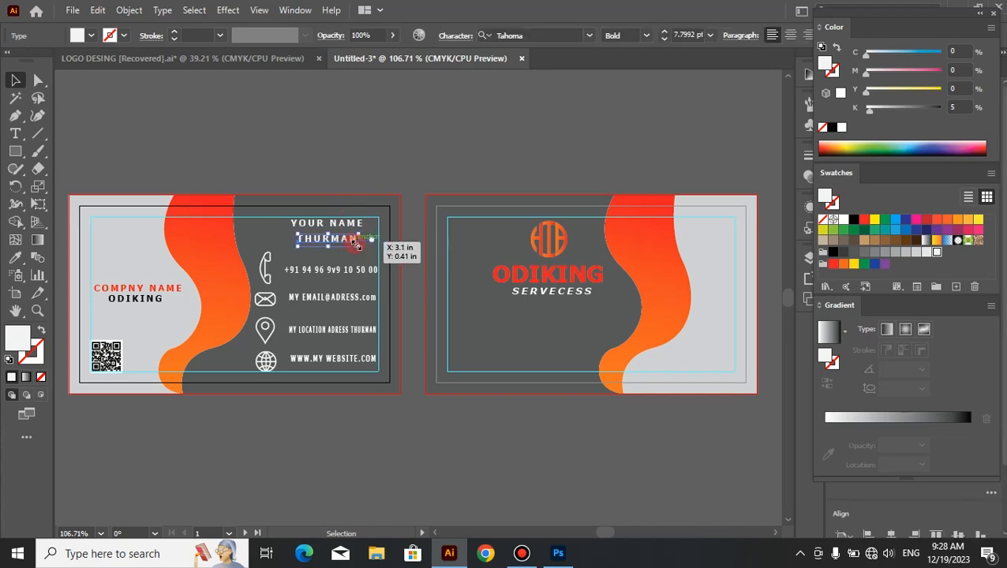
{"action": "left_click_drag", "start_coordinate": [356, 247], "coordinate": [361, 234]}
{"action": "left_click", "coordinate": [389, 164]}
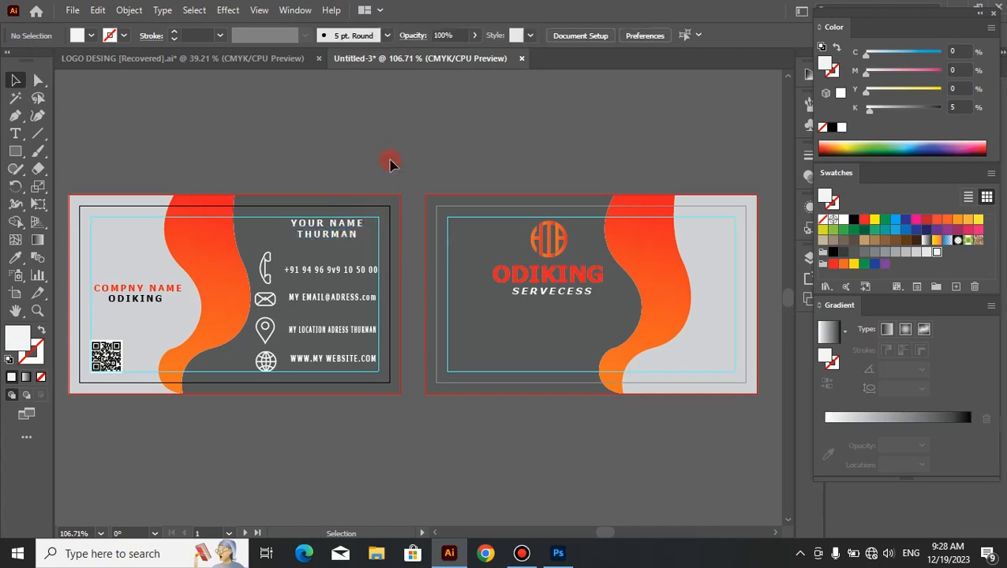
Step: Draw a straight horizontal line with the Pen tool beneath the second name line, ending at the inner guide's edge
{"action": "left_click", "coordinate": [15, 115]}
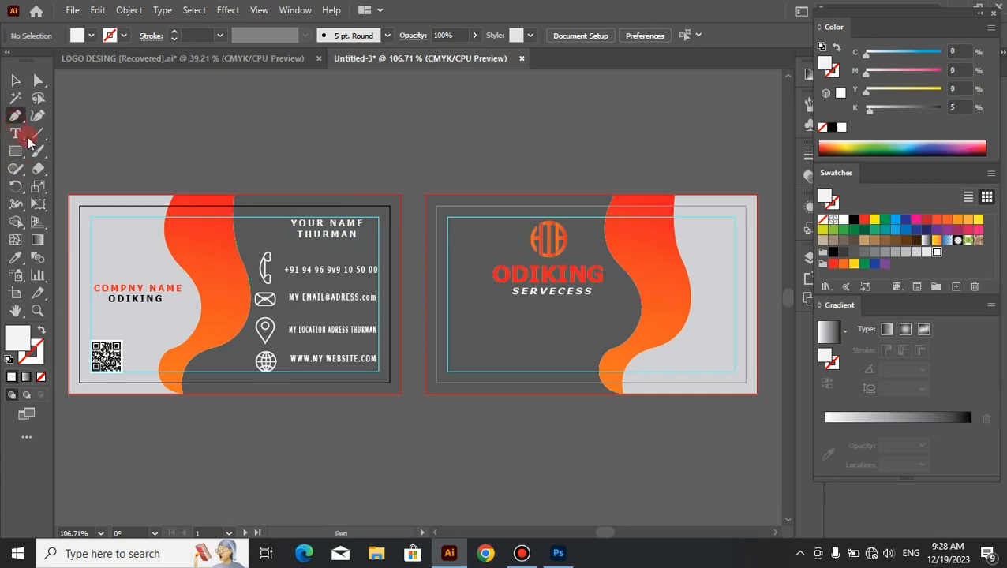
{"action": "left_click", "coordinate": [288, 237]}
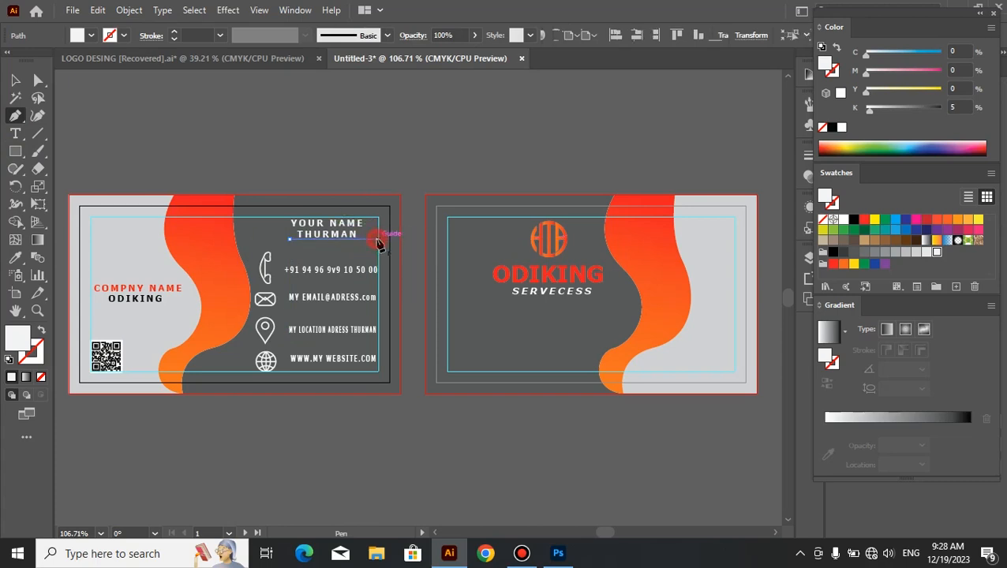
{"action": "left_click", "coordinate": [377, 238]}
{"action": "left_click", "coordinate": [15, 80]}
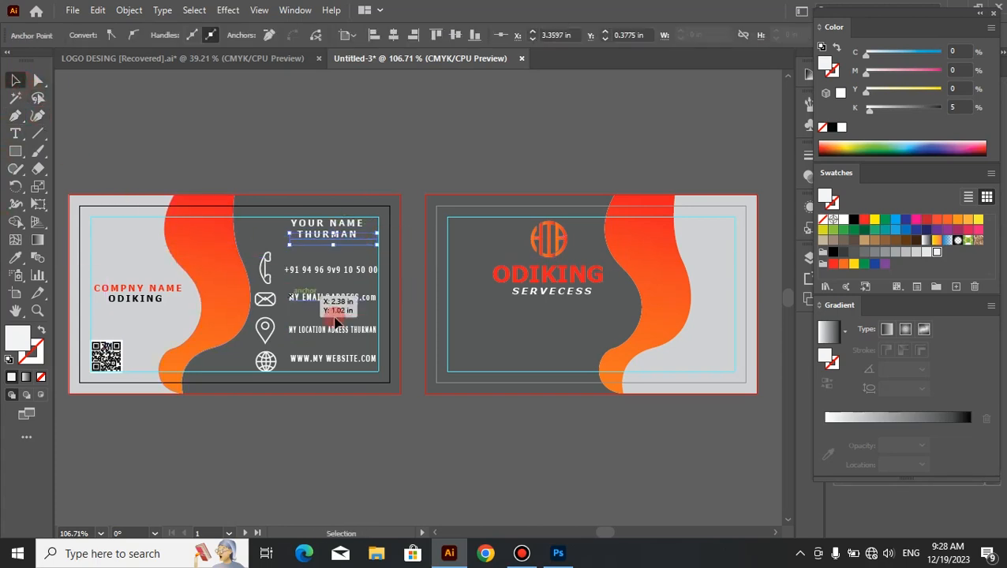
Step: Give the line under the name a red (M=100, Y=100) stroke with no fill, and move it slightly lower
{"action": "left_click", "coordinate": [835, 265]}
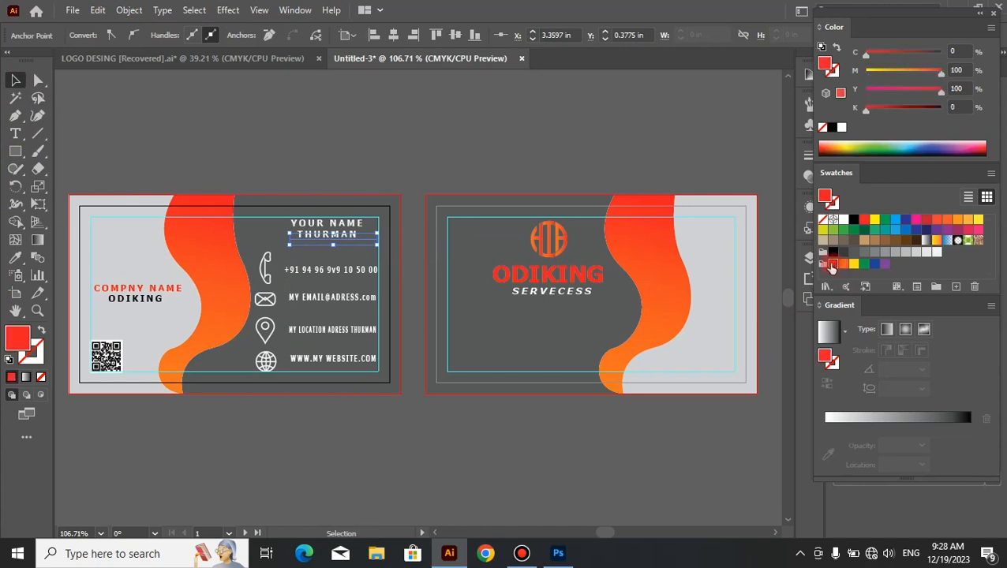
{"action": "left_click", "coordinate": [41, 330]}
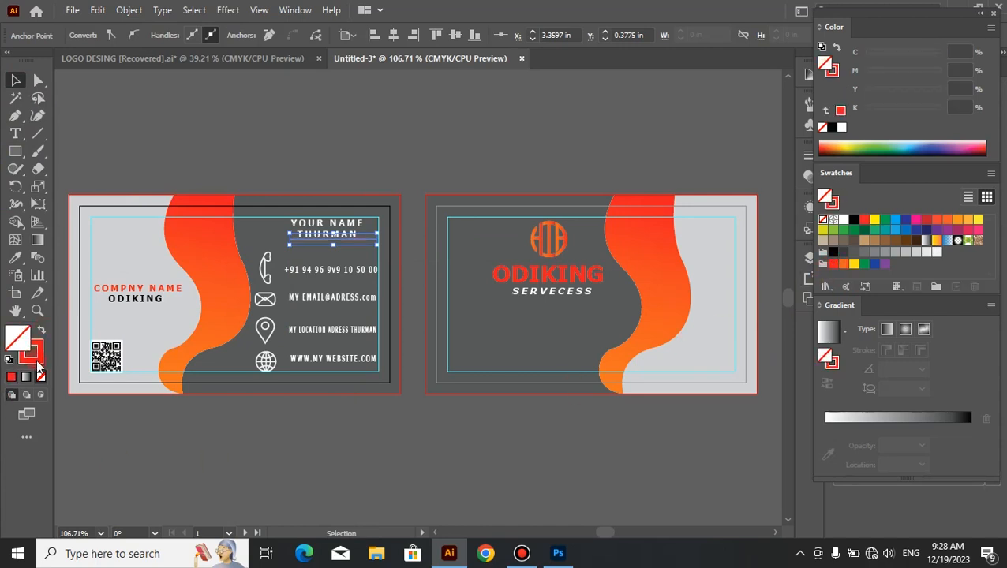
{"action": "left_click", "coordinate": [36, 361]}
{"action": "left_click", "coordinate": [219, 440]}
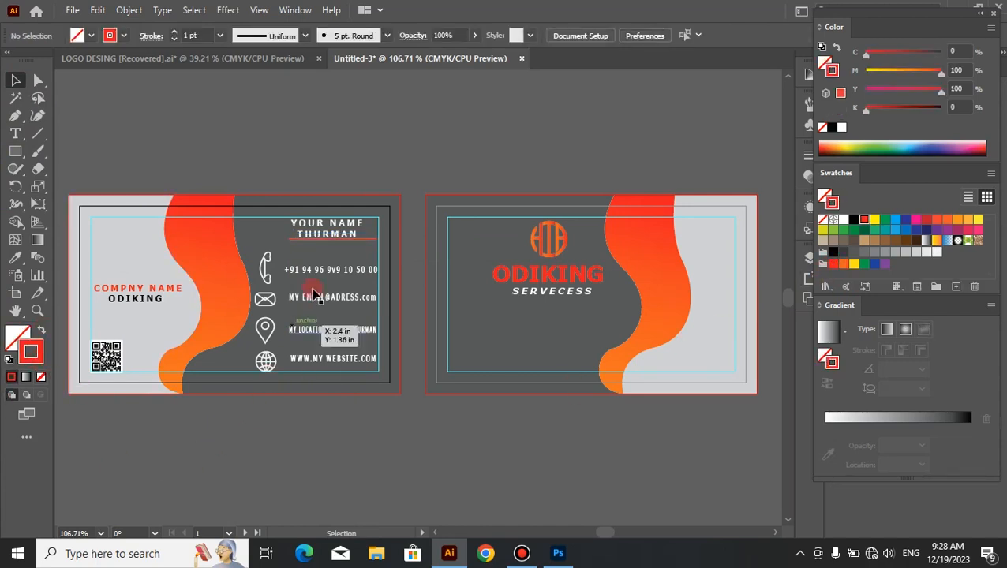
{"action": "left_click", "coordinate": [359, 242]}
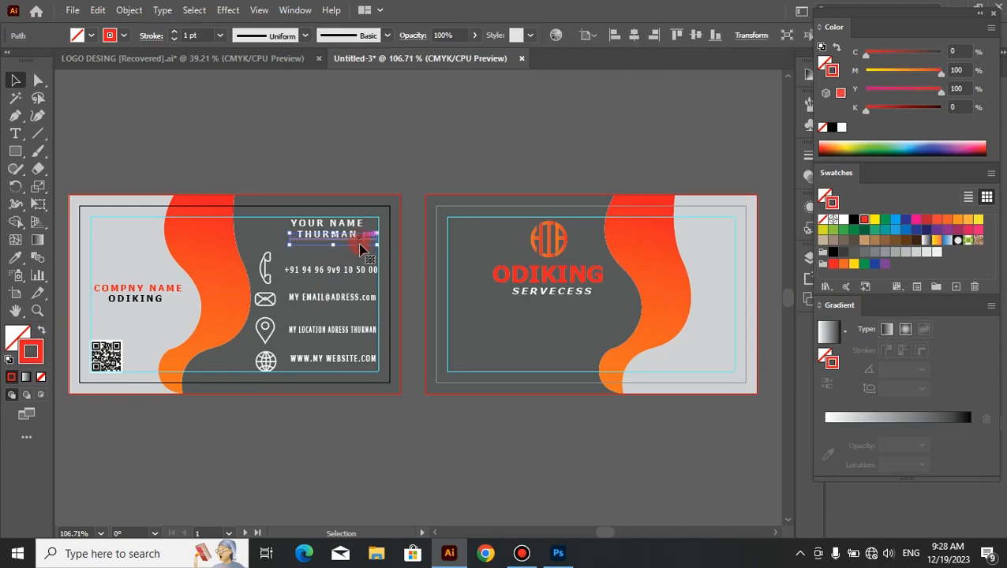
{"action": "left_click", "coordinate": [401, 434]}
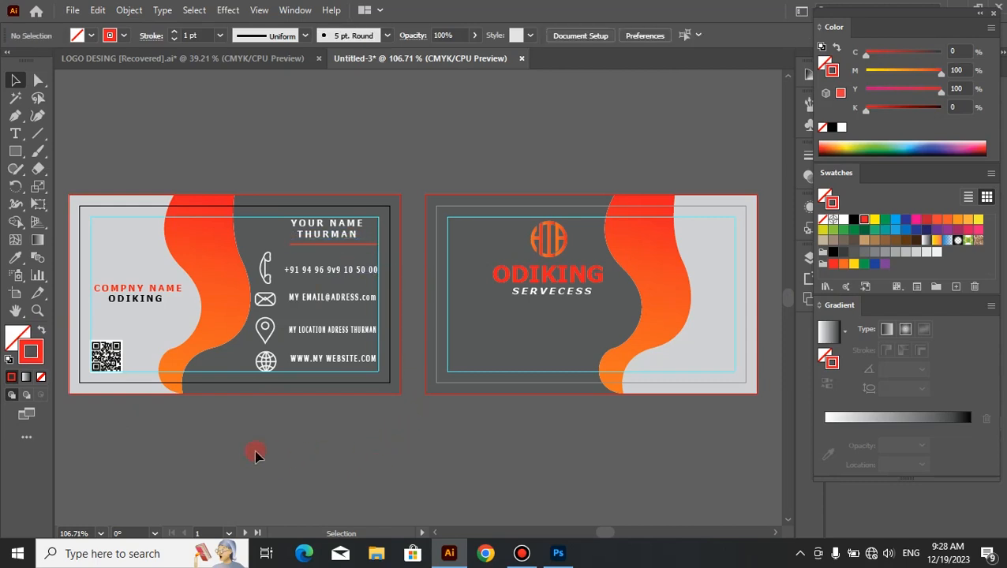
Step: Copy the front's QR code into the lower-left corner of the back's inner safety guide
{"action": "left_click_drag", "start_coordinate": [105, 364], "coordinate": [464, 363]}
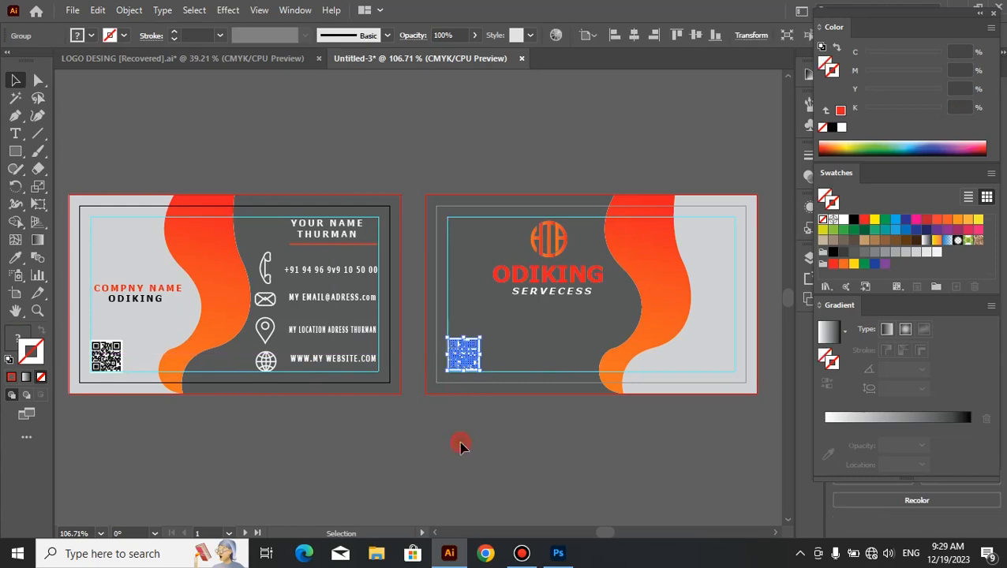
{"action": "left_click", "coordinate": [461, 442]}
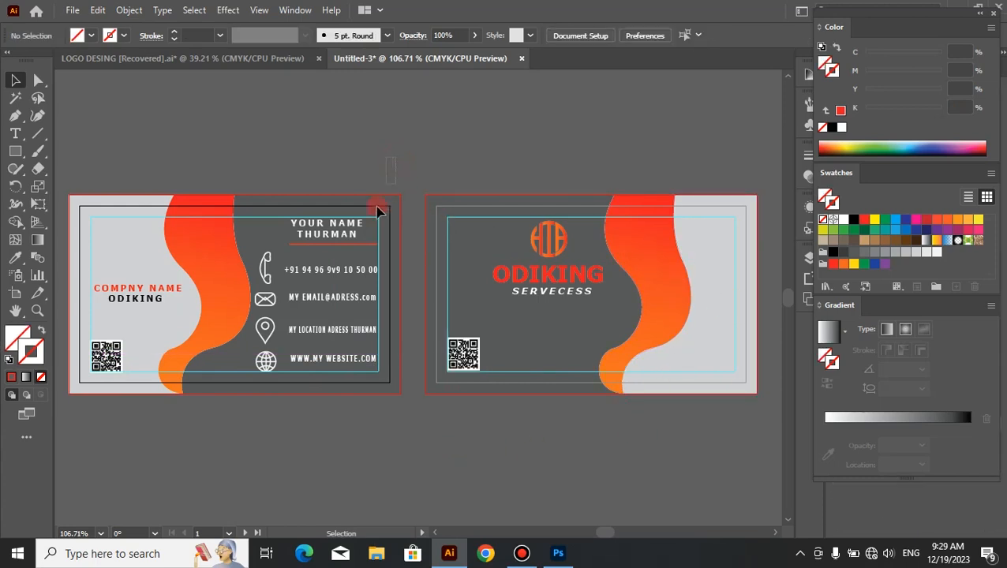
Step: Select the front card's artwork and set up a Save for Web PNG-24 export at 450 percent, with the preview fitted on screen
{"action": "left_click_drag", "start_coordinate": [146, 464], "coordinate": [76, 442]}
{"action": "left_click", "coordinate": [71, 9]}
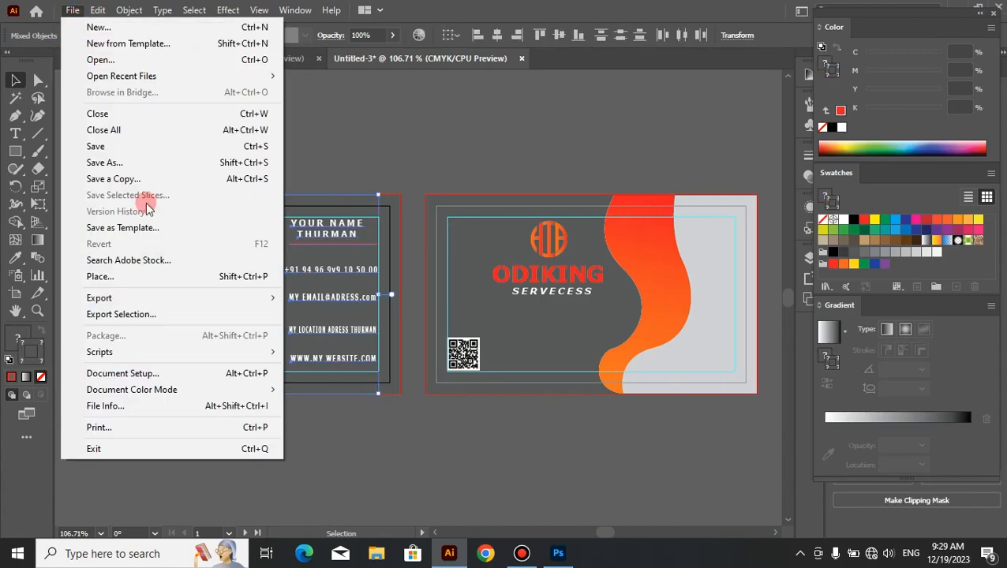
{"action": "mouse_move", "coordinate": [226, 303]}
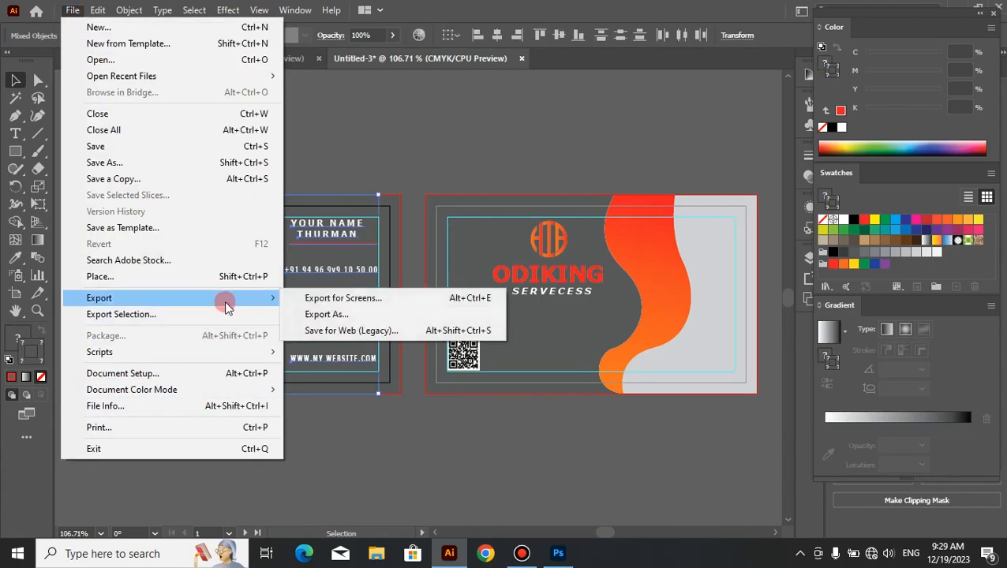
{"action": "left_click", "coordinate": [344, 331]}
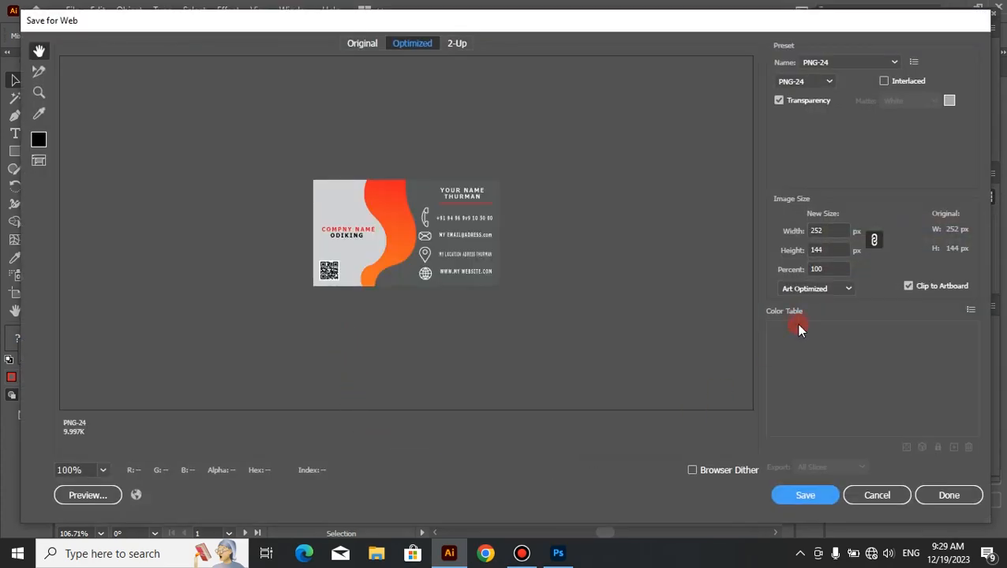
{"action": "left_click", "coordinate": [839, 269]}
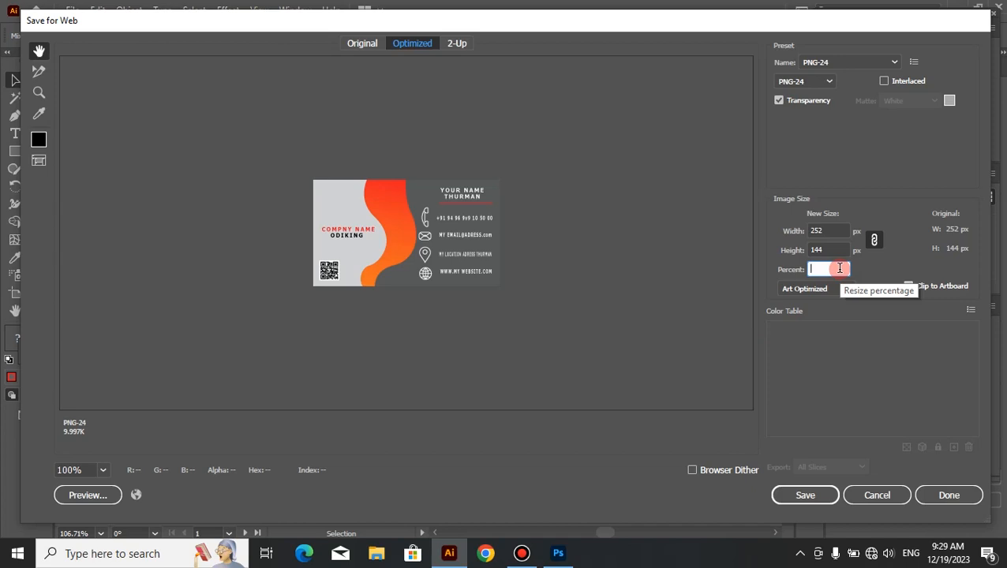
{"action": "left_click", "coordinate": [840, 268]}
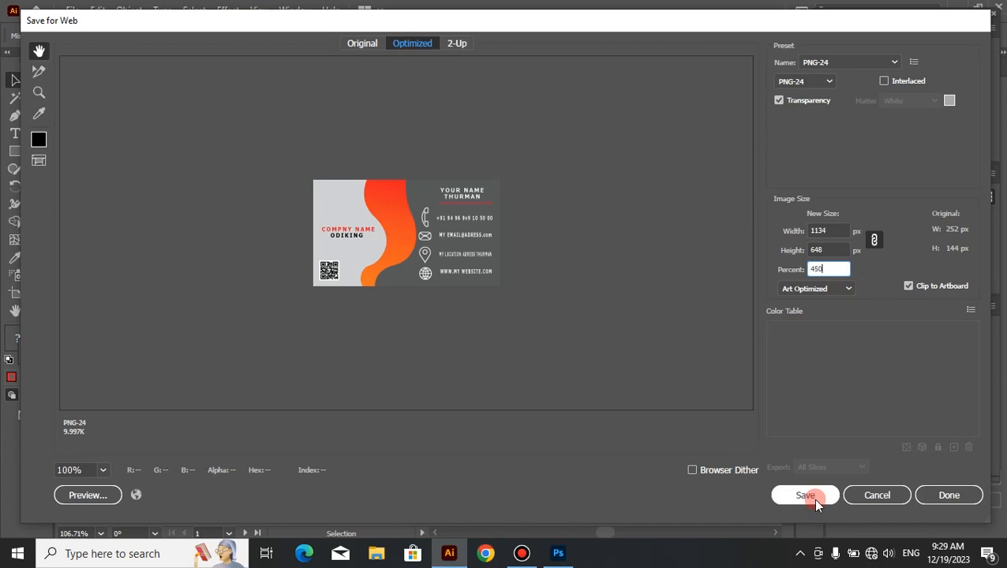
{"action": "left_click", "coordinate": [836, 250]}
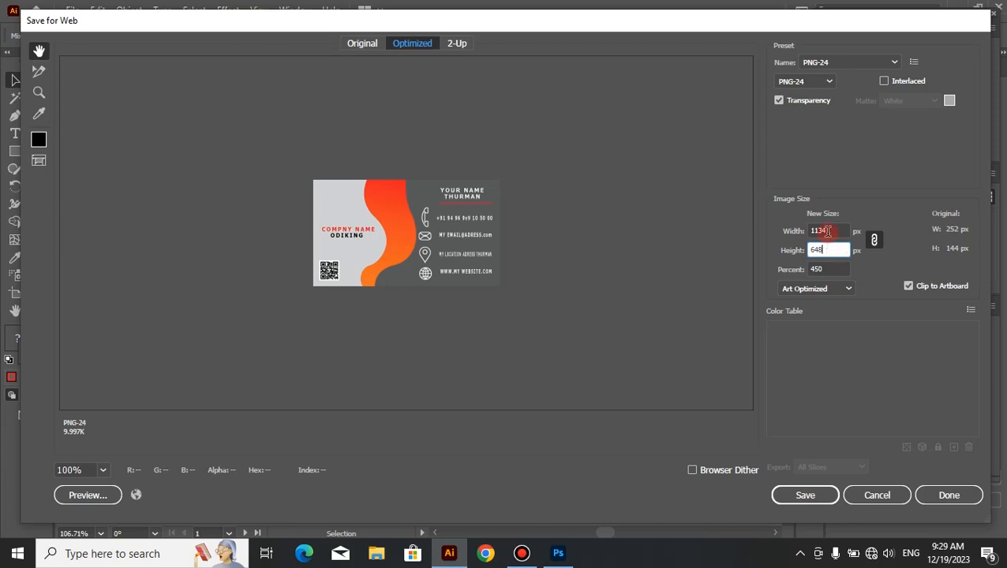
{"action": "left_click", "coordinate": [827, 232]}
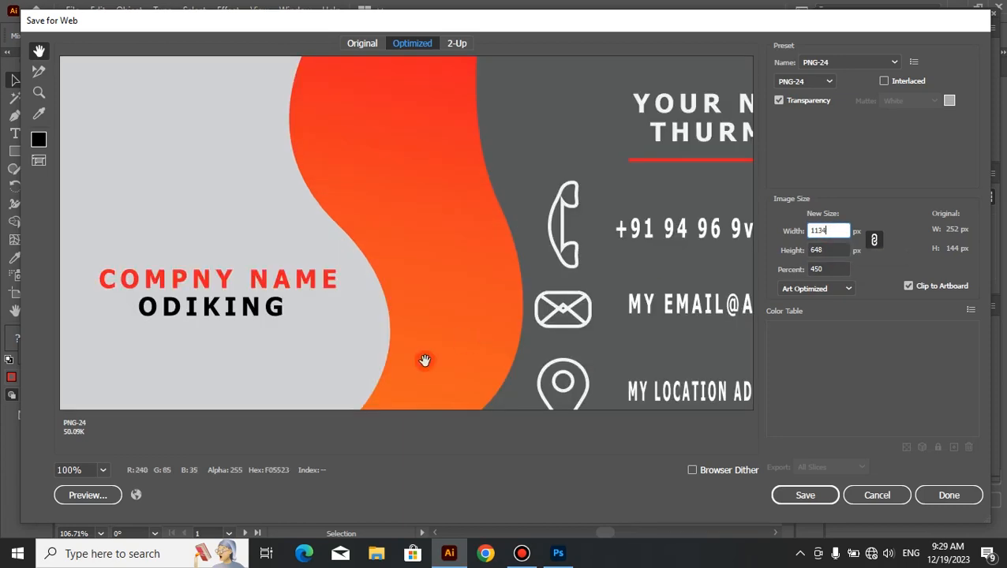
{"action": "left_click", "coordinate": [105, 471]}
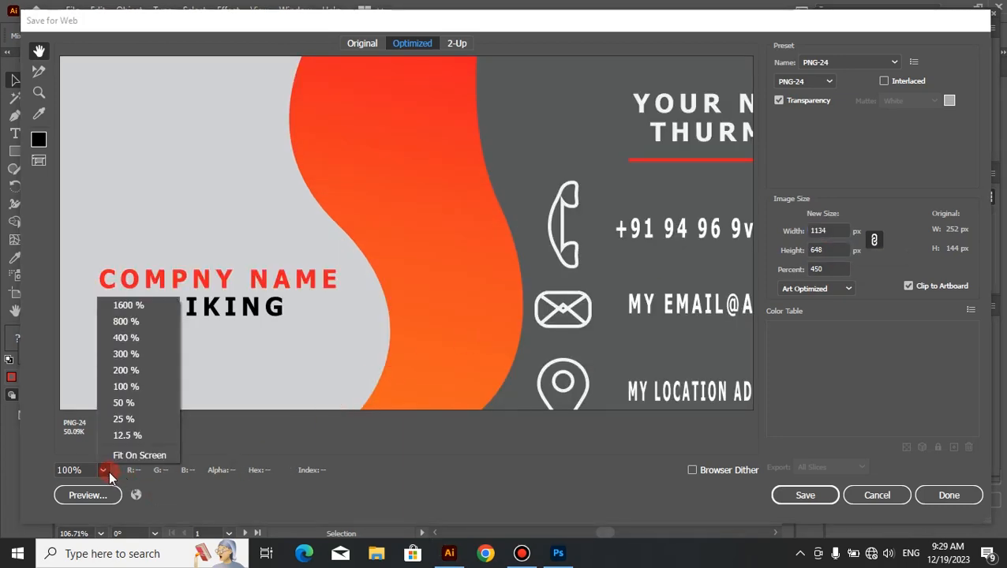
{"action": "left_click", "coordinate": [141, 452]}
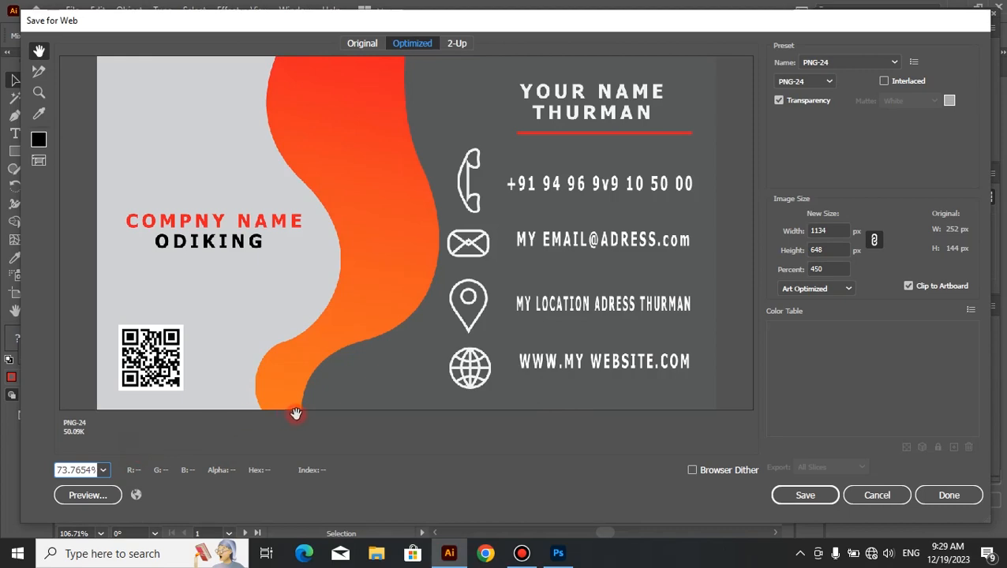
Step: Save the front card image as "front 1" in Documents, replacing the existing front-1.png
{"action": "left_click", "coordinate": [805, 495]}
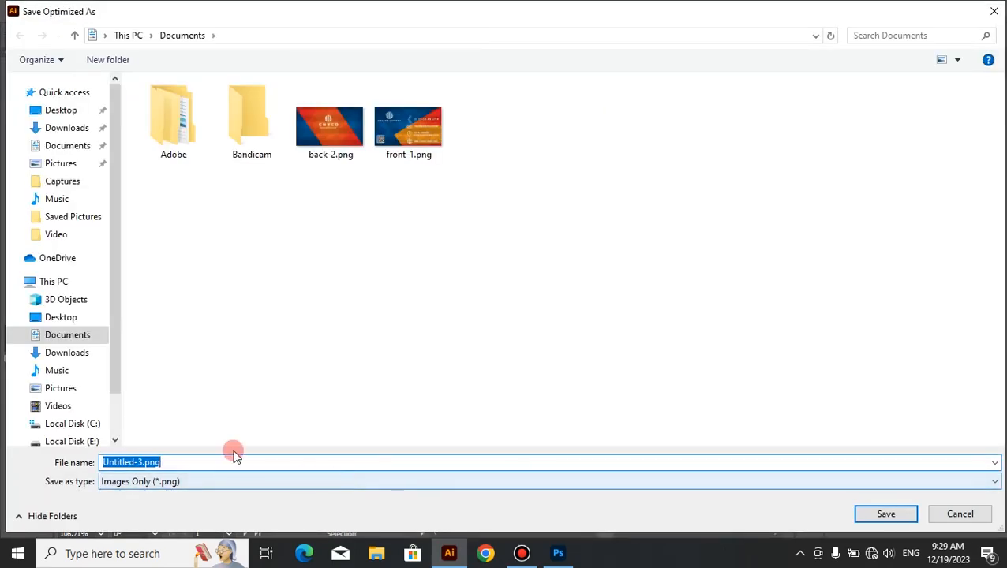
{"action": "left_click", "coordinate": [231, 462]}
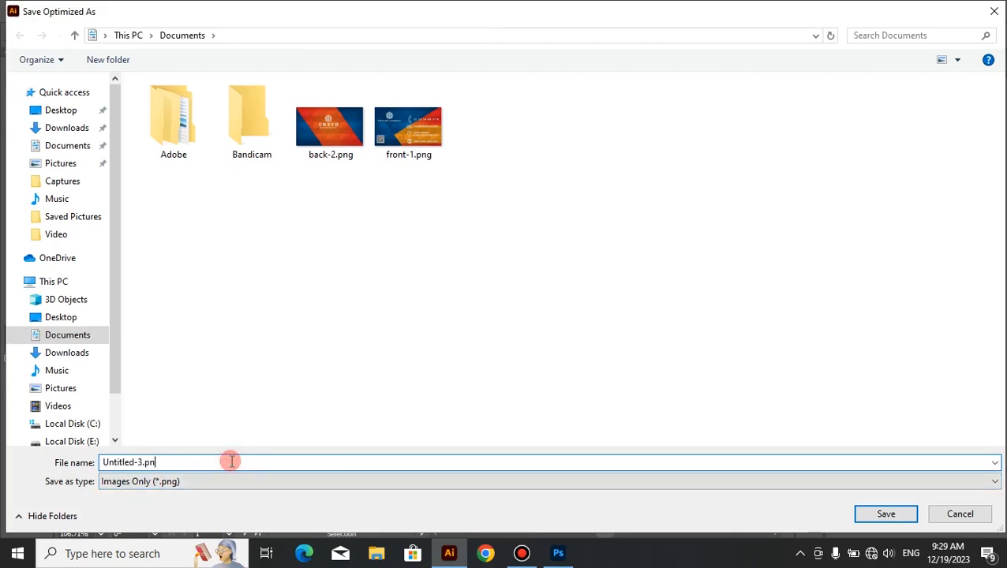
{"action": "type", "text": "fro"}
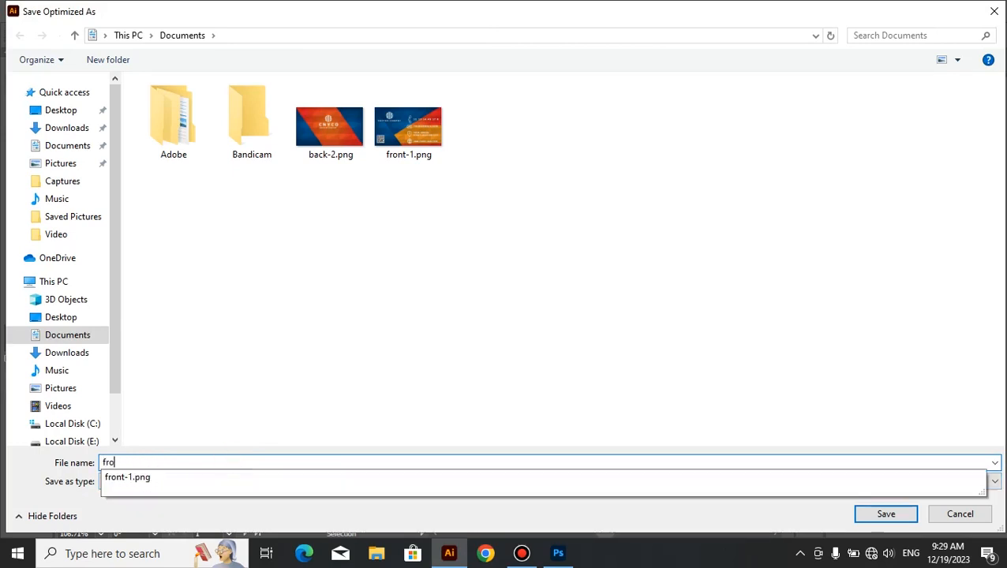
{"action": "type", "text": "nt 1"}
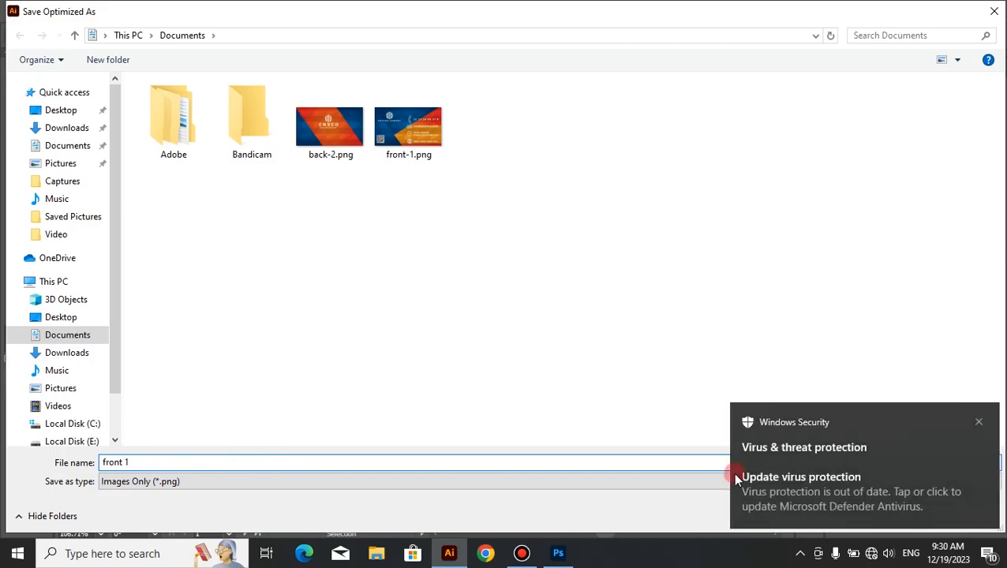
{"action": "left_click", "coordinate": [976, 425]}
{"action": "left_click", "coordinate": [885, 513]}
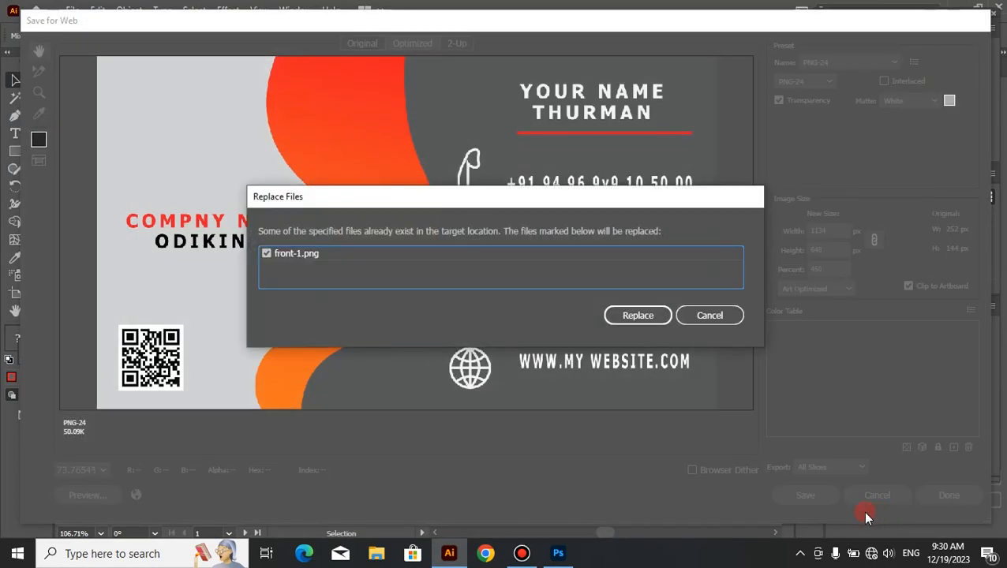
{"action": "left_click", "coordinate": [640, 319]}
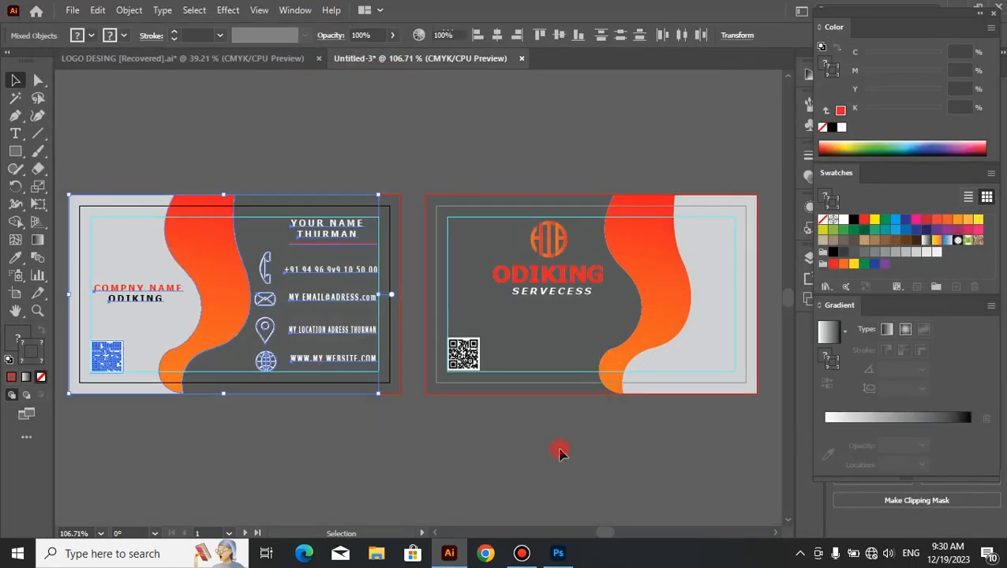
{"action": "left_click", "coordinate": [559, 451]}
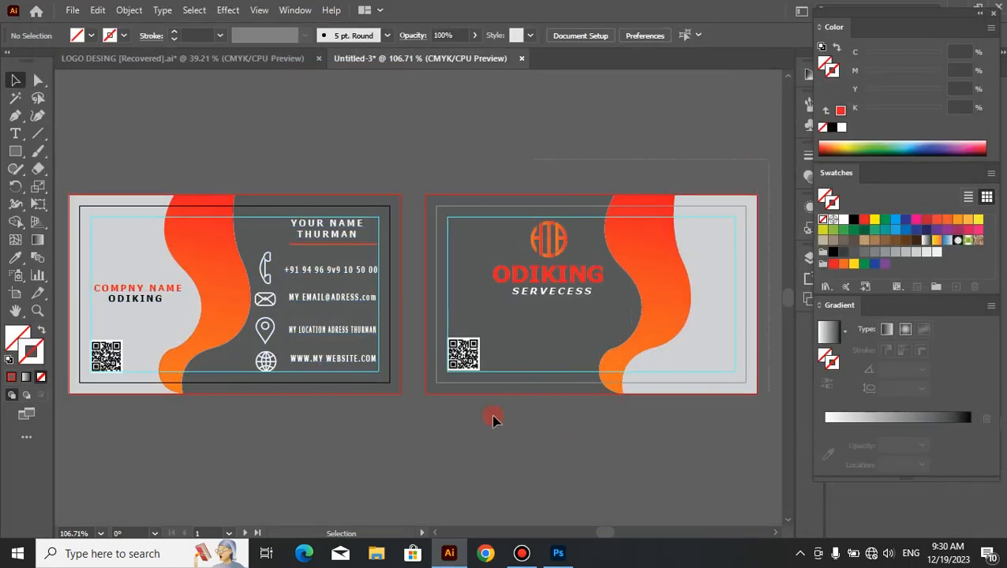
{"action": "left_click_drag", "start_coordinate": [429, 424], "coordinate": [412, 418]}
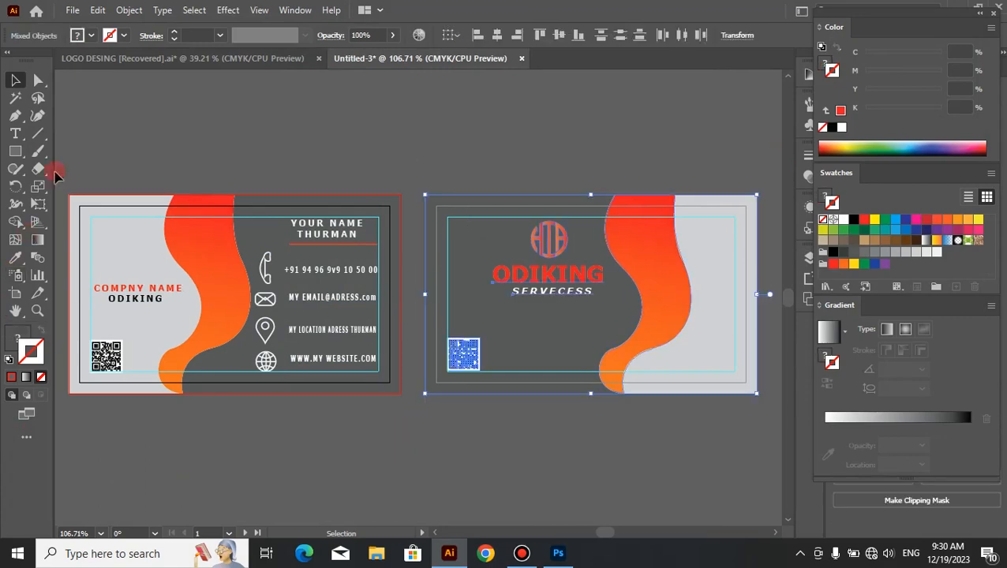
{"action": "left_click", "coordinate": [72, 11]}
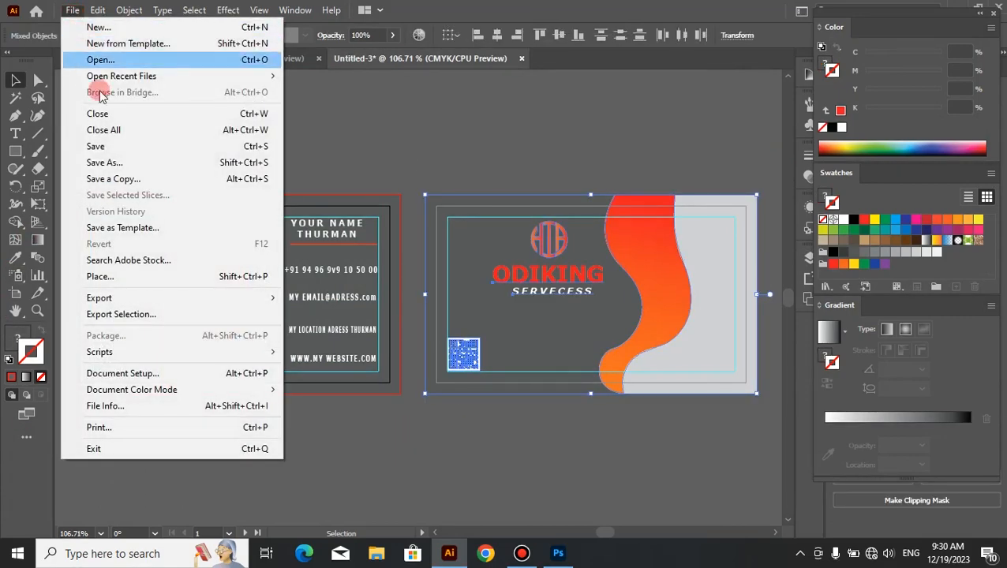
{"action": "mouse_move", "coordinate": [187, 303]}
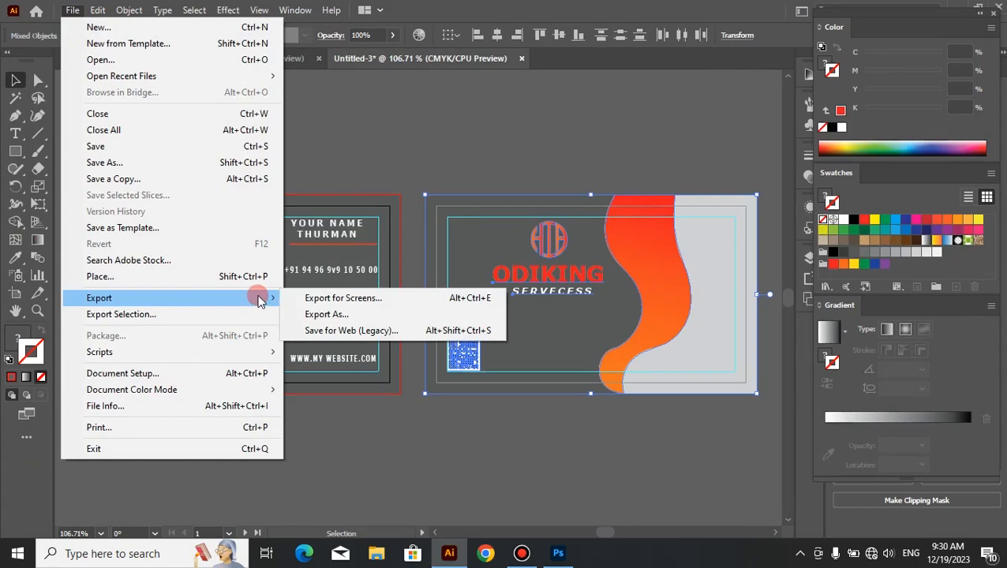
{"action": "left_click", "coordinate": [332, 330]}
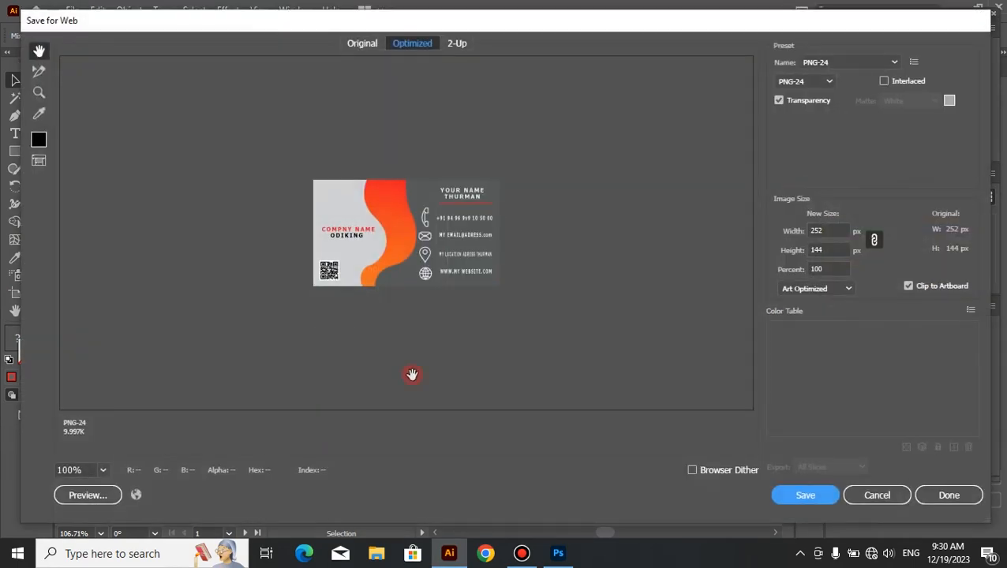
{"action": "left_click", "coordinate": [848, 501]}
Step: Delete the QR code copy from the back card
{"action": "left_click", "coordinate": [571, 468]}
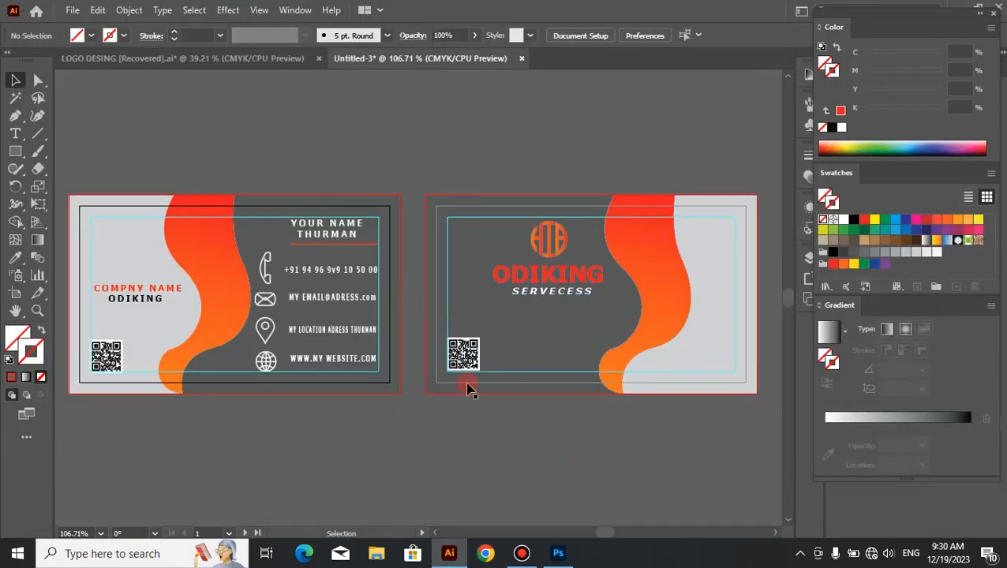
{"action": "left_click", "coordinate": [462, 359]}
{"action": "key", "text": "Delete"}
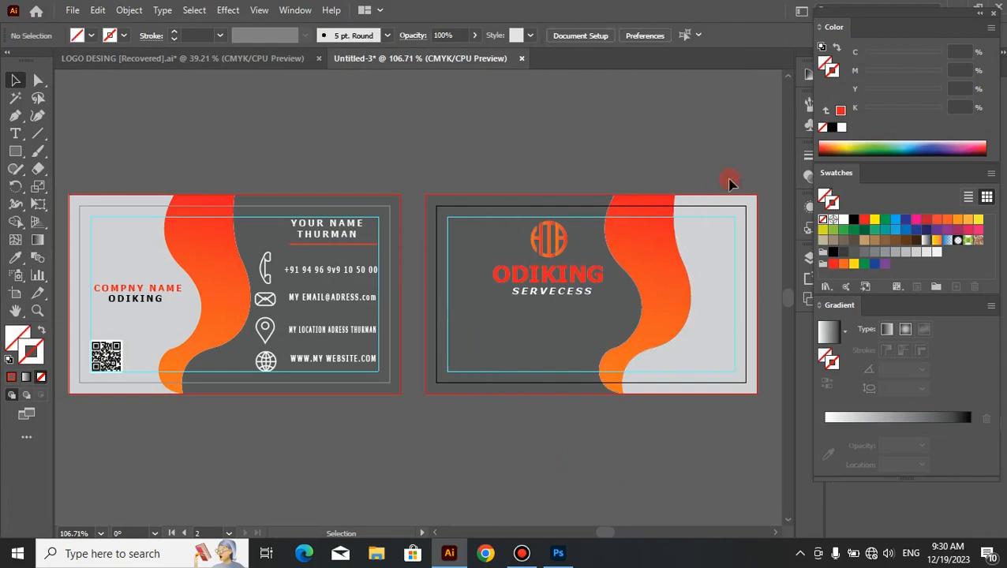
{"action": "left_click_drag", "start_coordinate": [734, 187], "coordinate": [622, 306]}
{"action": "left_click_drag", "start_coordinate": [568, 378], "coordinate": [476, 442]}
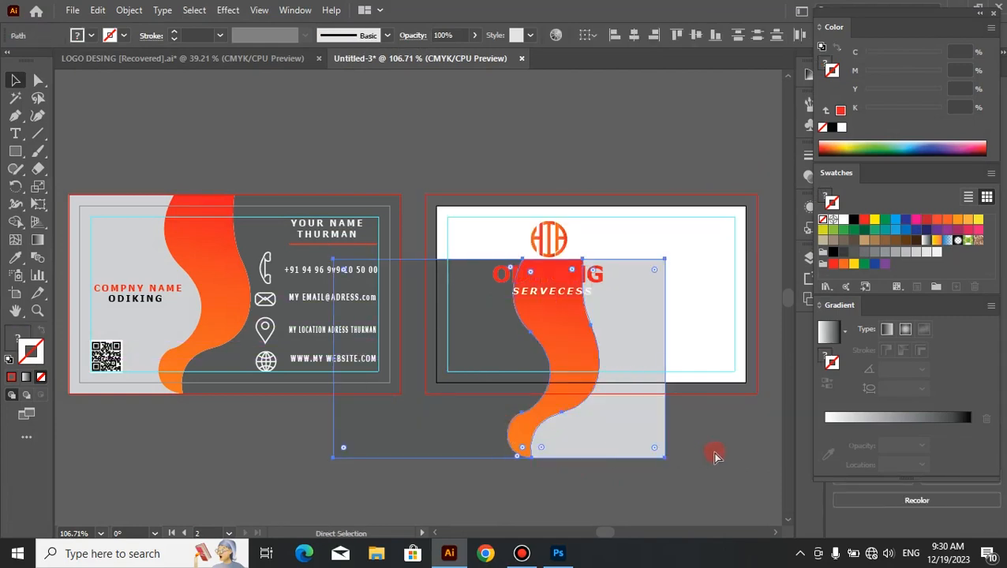
{"action": "key", "text": "ctrl+z"}
{"action": "left_click", "coordinate": [742, 453]}
Step: Select the back card's artwork and set up a Save for Web PNG-24 export at 450 percent, with the preview fitted on screen
{"action": "left_click_drag", "start_coordinate": [775, 135], "coordinate": [416, 436]}
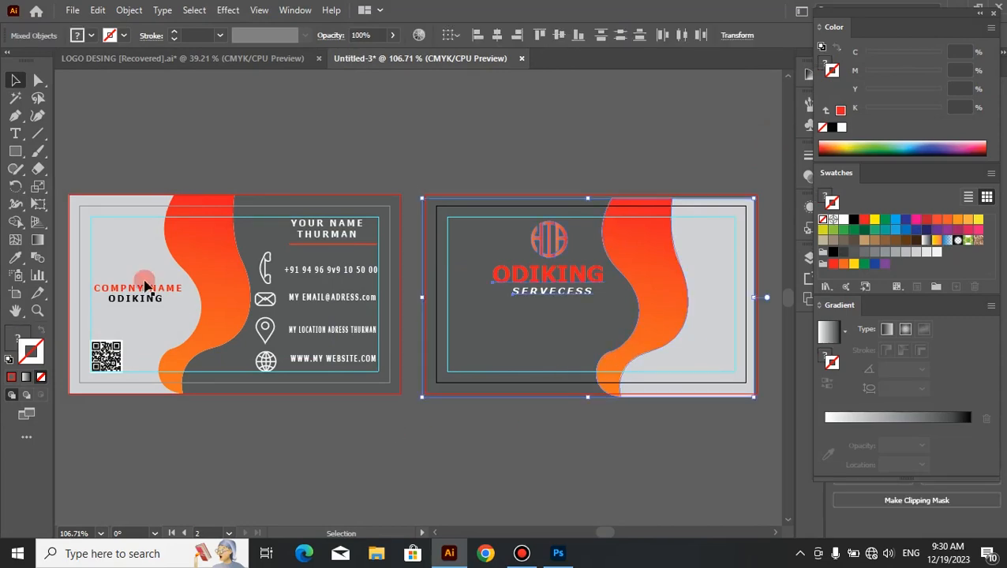
{"action": "left_click", "coordinate": [75, 13]}
{"action": "mouse_move", "coordinate": [193, 298]}
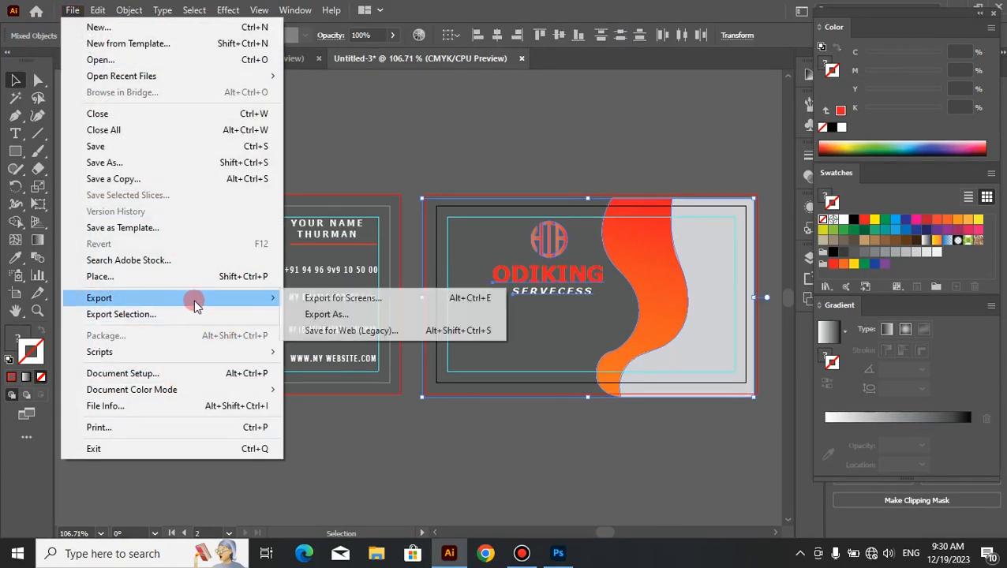
{"action": "left_click", "coordinate": [329, 331]}
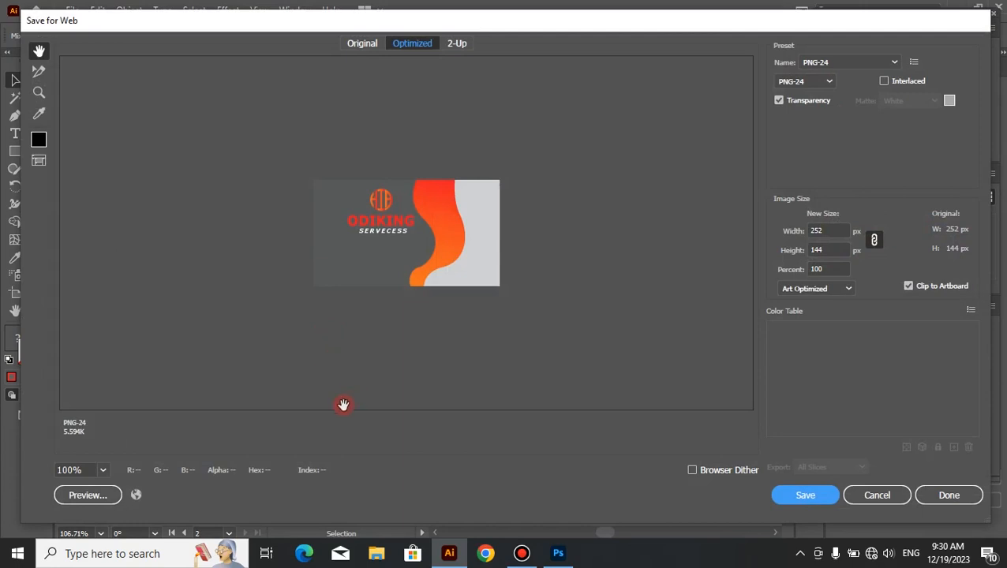
{"action": "left_click", "coordinate": [840, 269]}
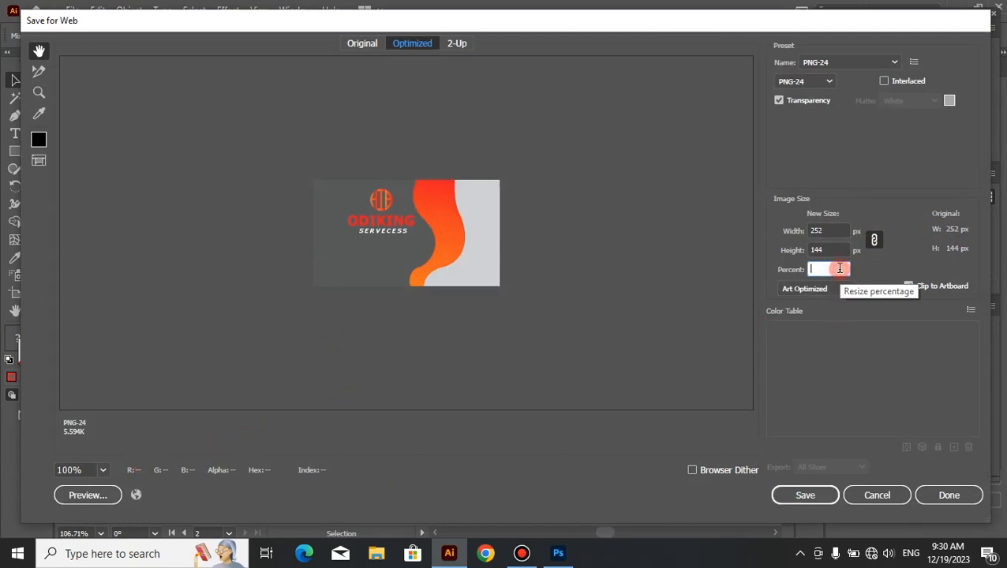
{"action": "type", "text": "450"}
{"action": "left_click", "coordinate": [840, 232]}
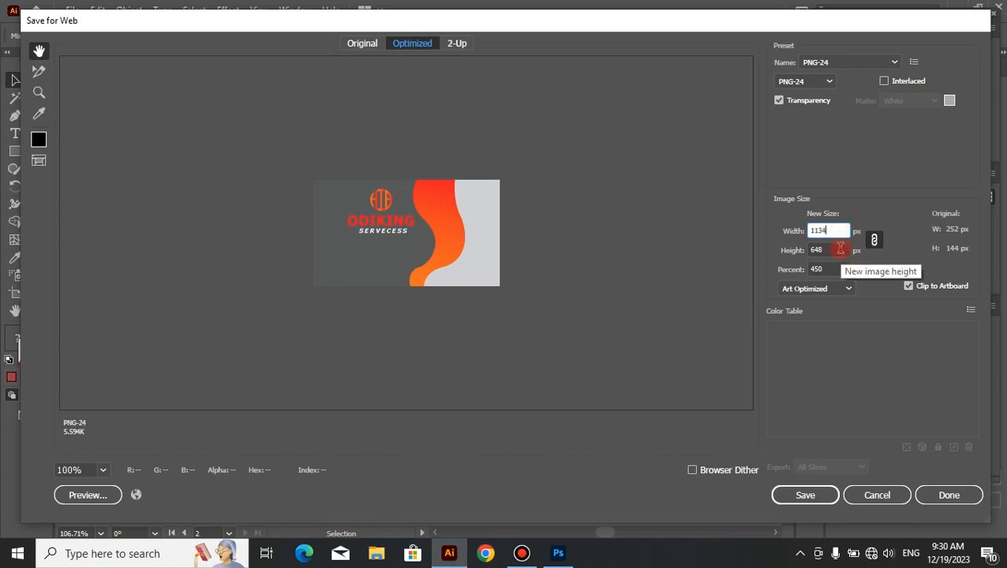
{"action": "left_click", "coordinate": [841, 248]}
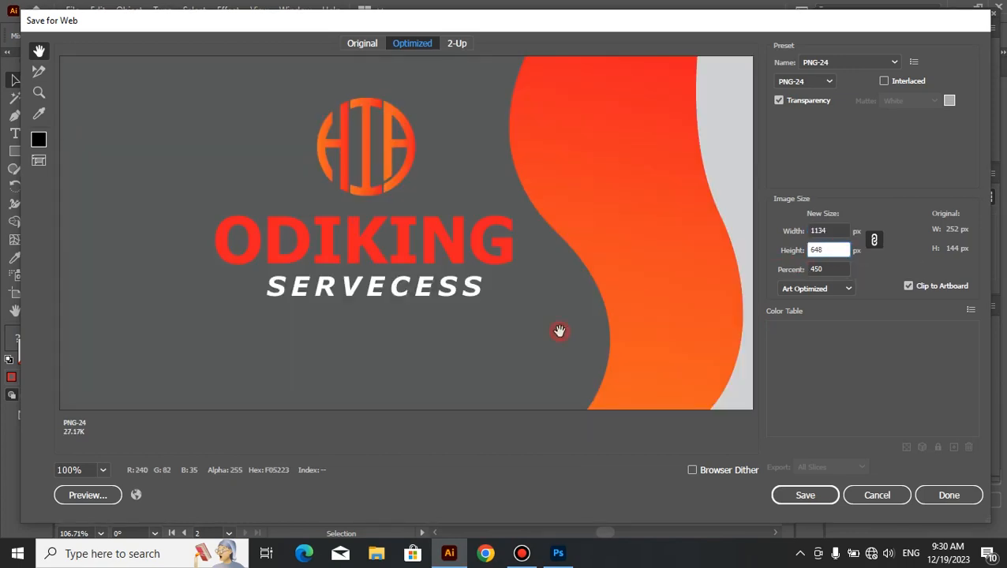
{"action": "left_click", "coordinate": [106, 470]}
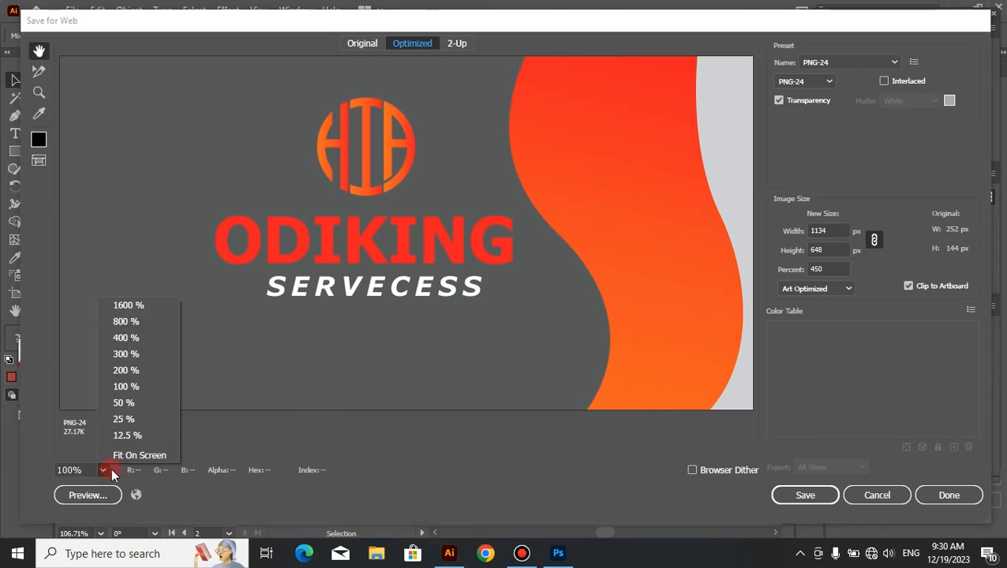
{"action": "left_click", "coordinate": [148, 456]}
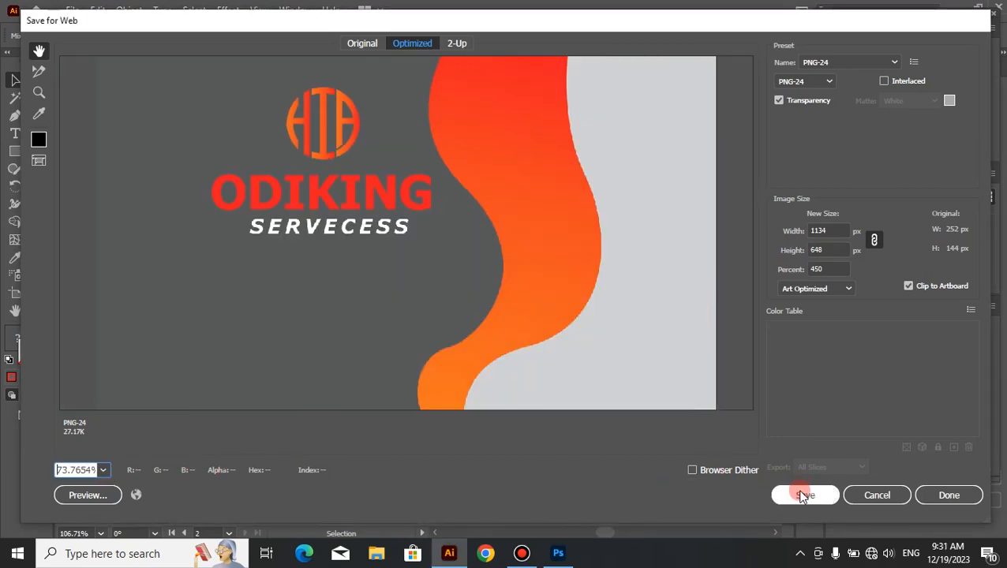
{"action": "left_click", "coordinate": [101, 472]}
{"action": "left_click", "coordinate": [142, 456]}
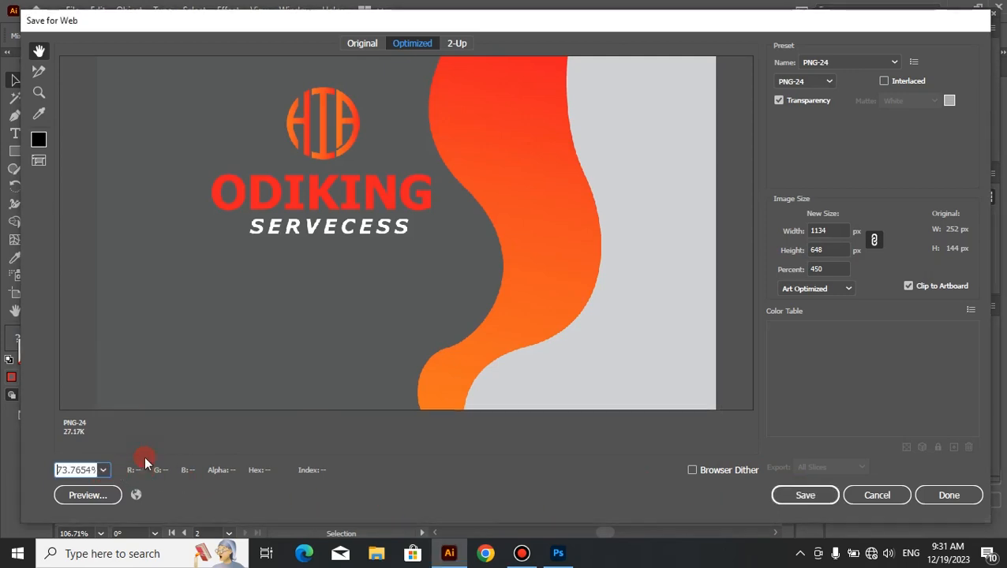
Step: Save the back card image as "back 2" in Documents, replacing the existing back-2.png, and deselect the artwork
{"action": "left_click", "coordinate": [813, 494]}
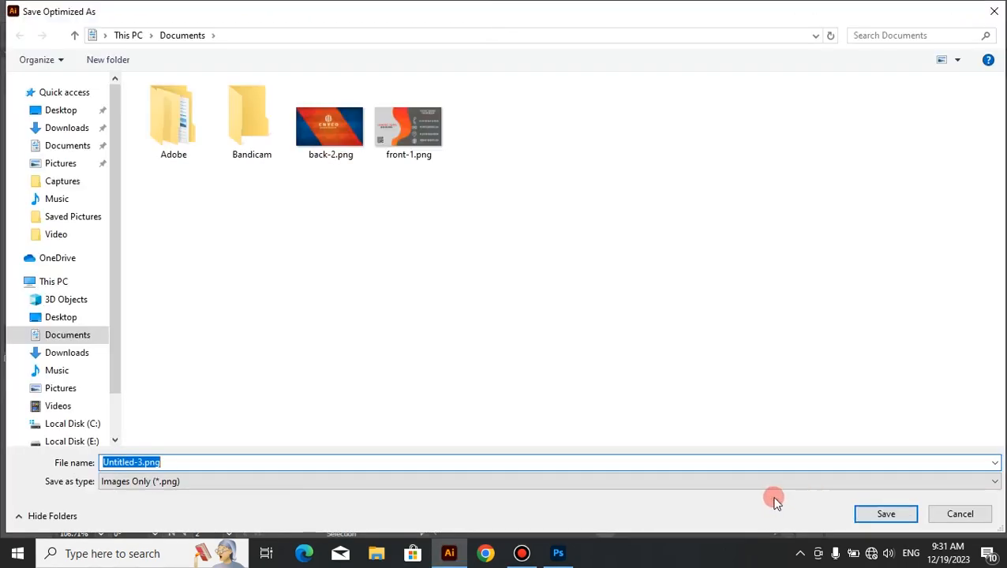
{"action": "left_click", "coordinate": [254, 465]}
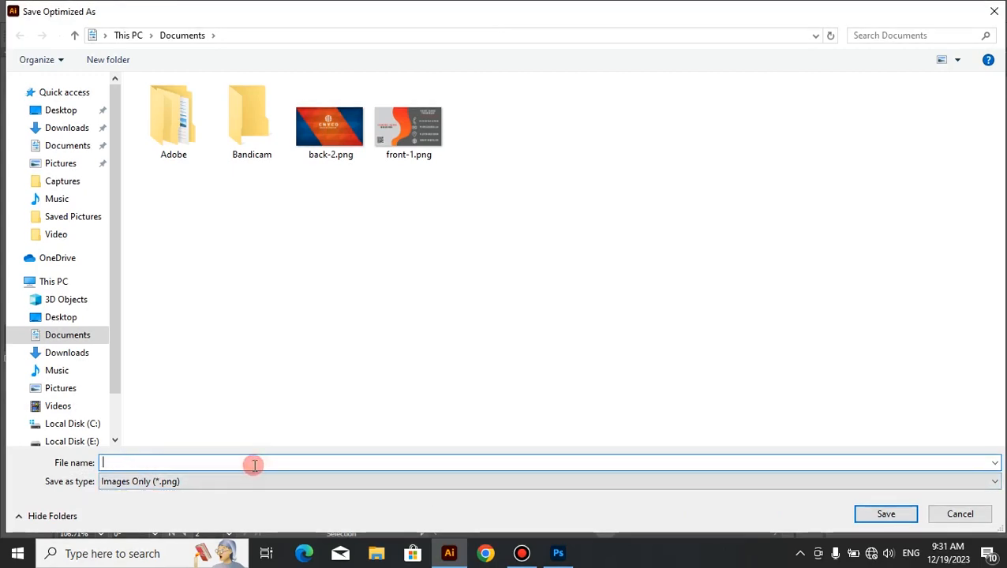
{"action": "type", "text": "ba"}
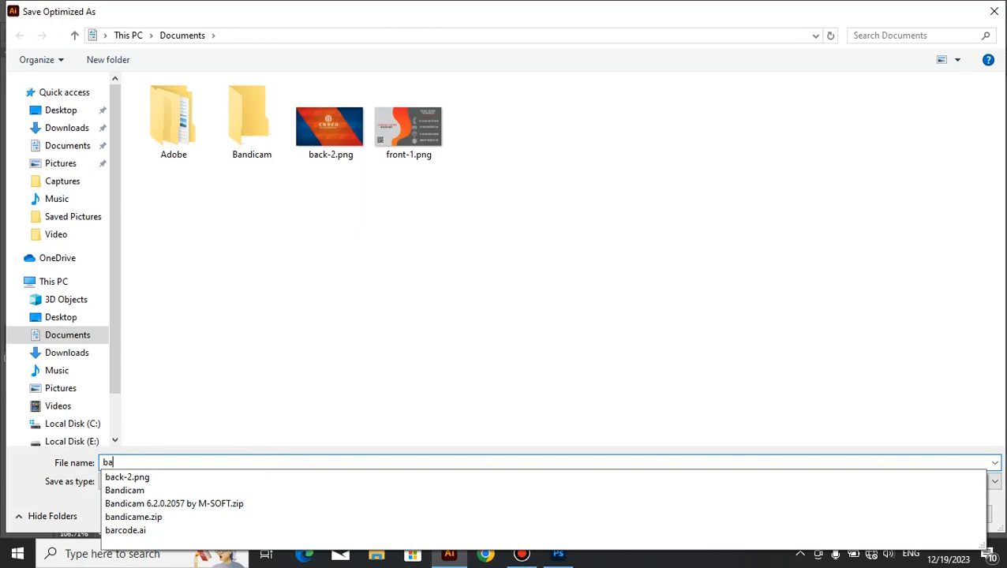
{"action": "type", "text": "c"}
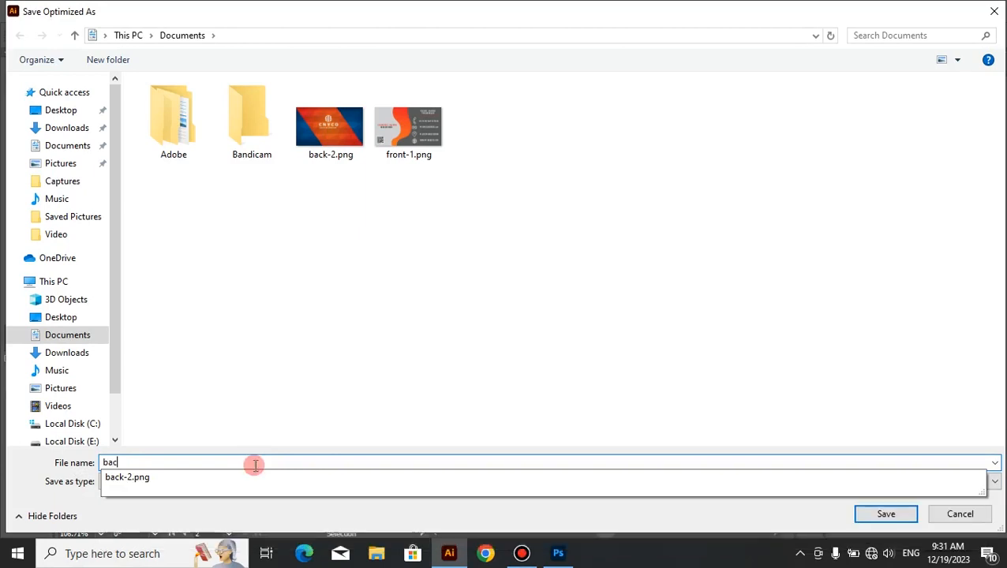
{"action": "type", "text": "k 2"}
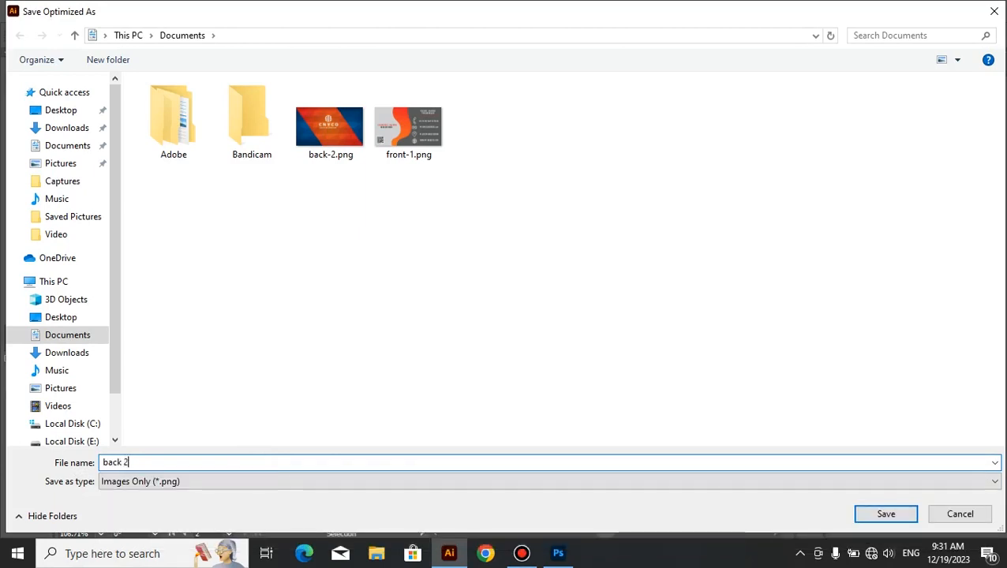
{"action": "left_click", "coordinate": [876, 515]}
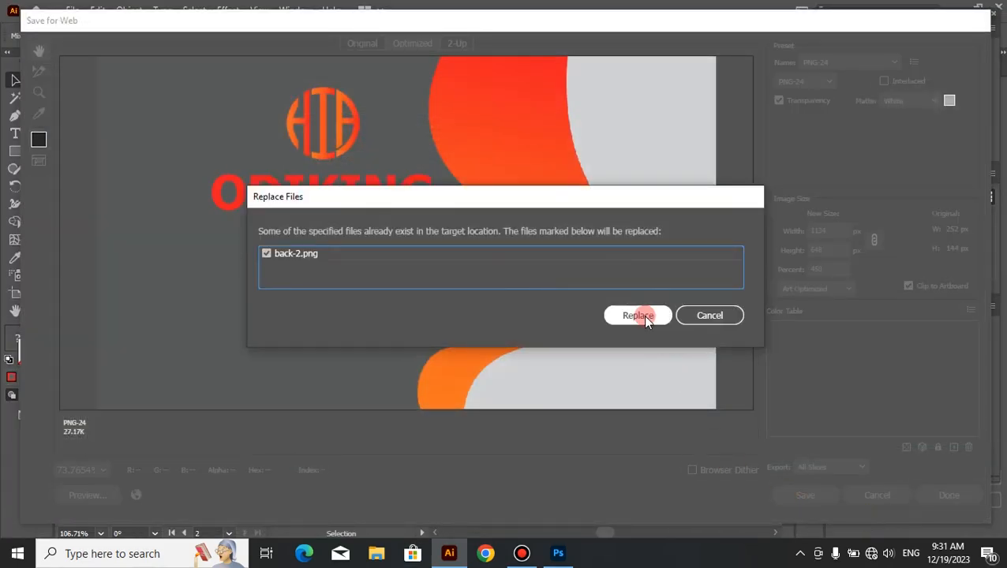
{"action": "left_click", "coordinate": [639, 315]}
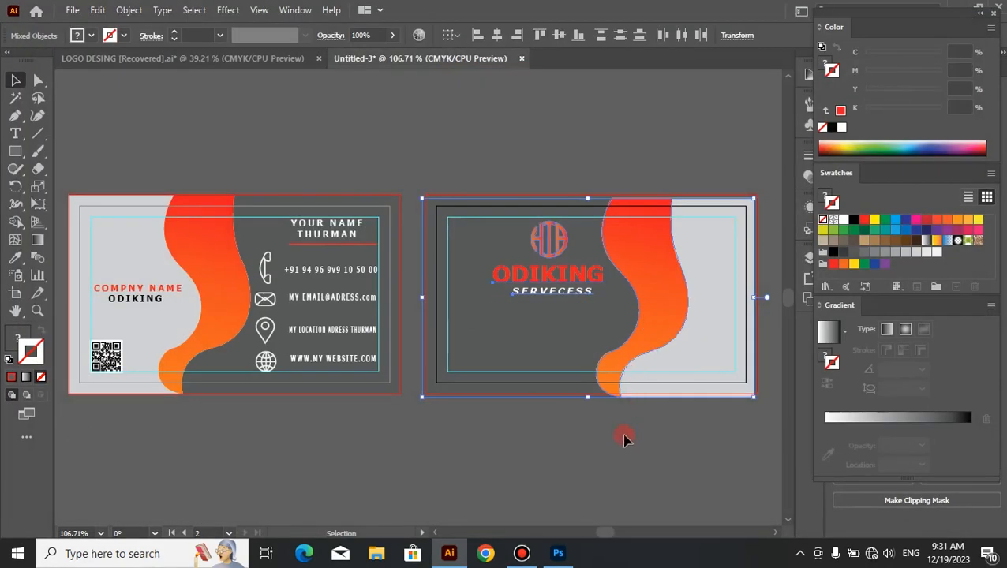
{"action": "left_click", "coordinate": [621, 447]}
Step: Switch to Photoshop and open front-1.png from the Documents folder
{"action": "left_click", "coordinate": [558, 553]}
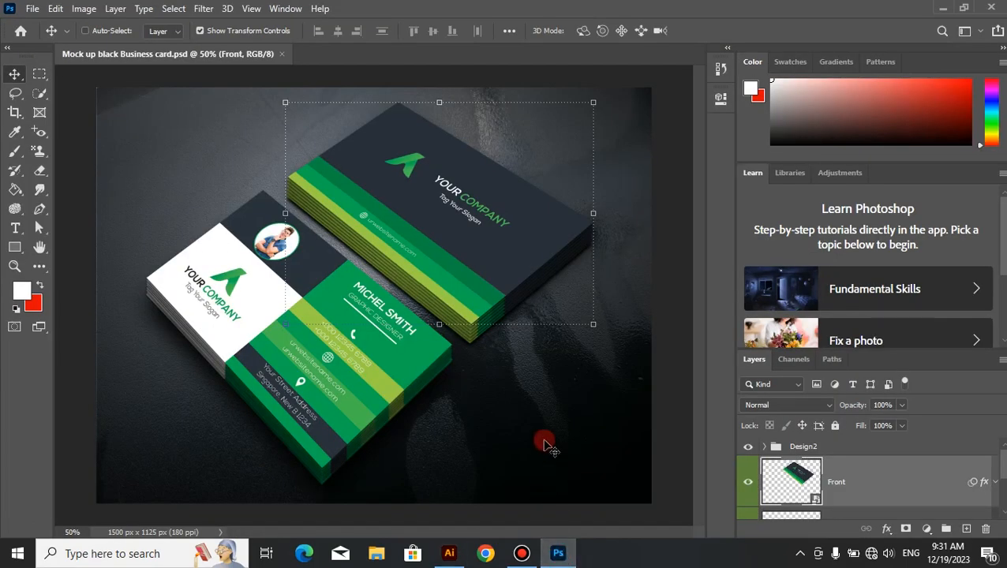
{"action": "key", "text": "ctrl+o"}
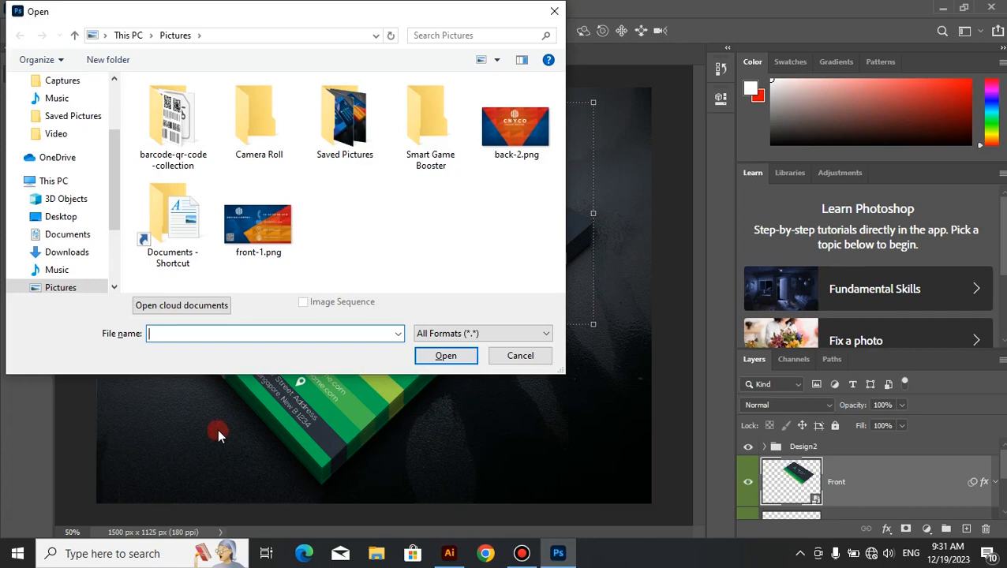
{"action": "left_click", "coordinate": [69, 117]}
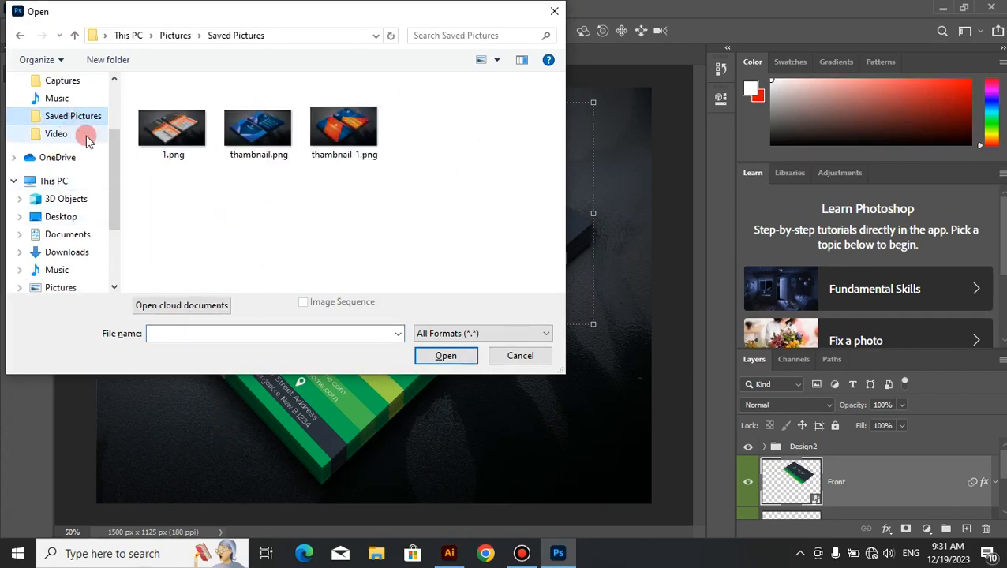
{"action": "left_click", "coordinate": [64, 82]}
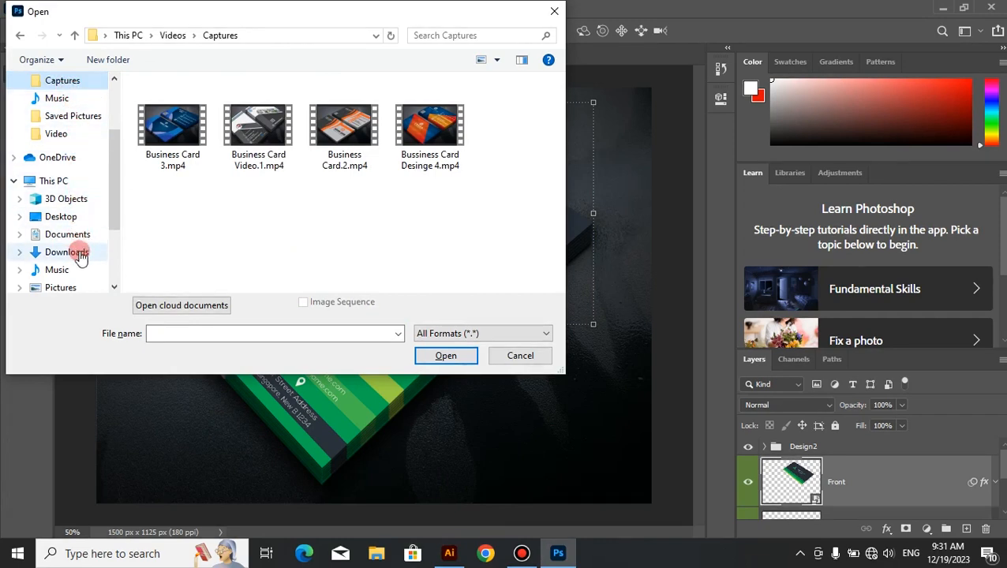
{"action": "left_click", "coordinate": [80, 289]}
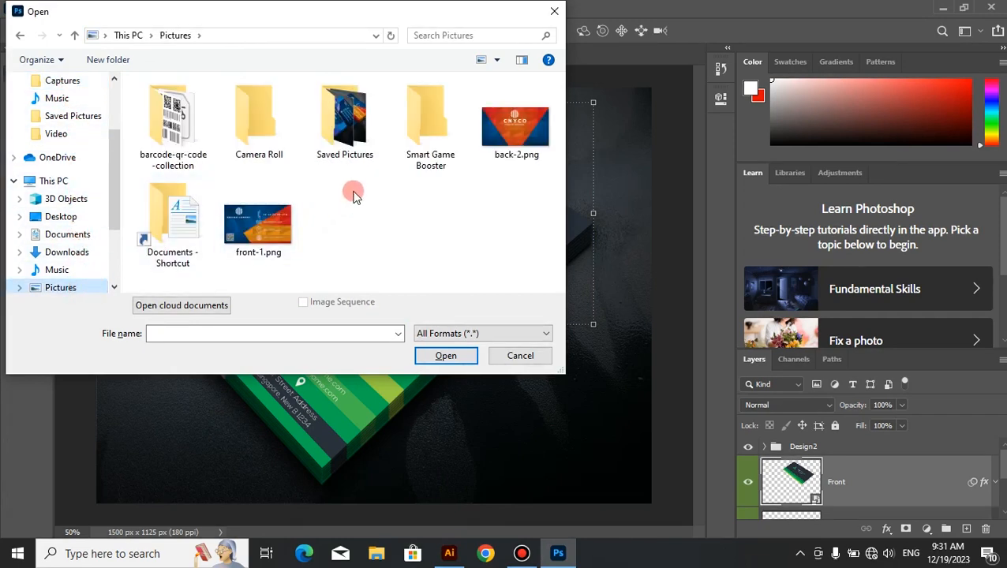
{"action": "double_click", "coordinate": [343, 122]}
{"action": "left_click", "coordinate": [340, 125]}
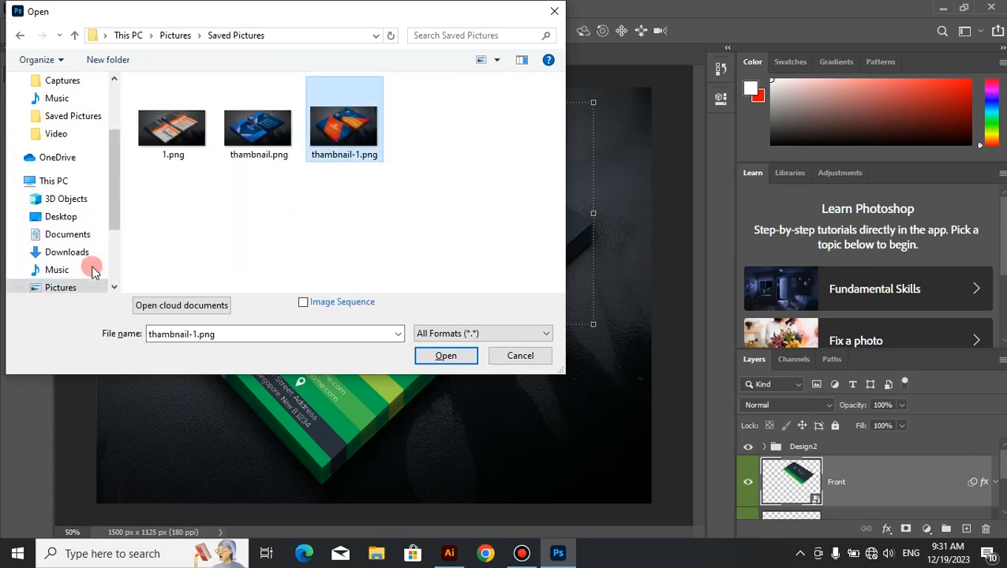
{"action": "left_click", "coordinate": [73, 253]}
{"action": "left_click", "coordinate": [69, 235]}
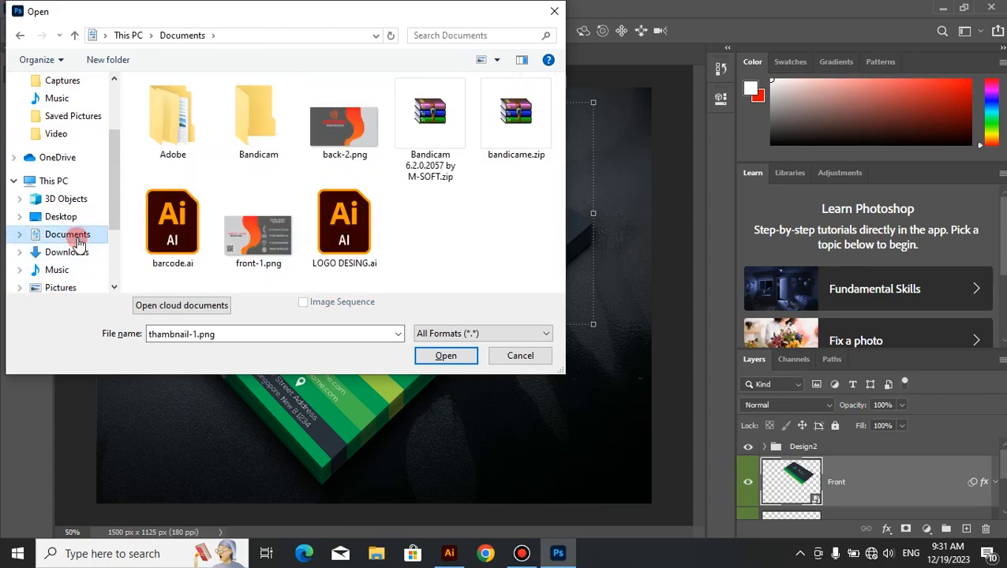
{"action": "left_click", "coordinate": [252, 252]}
{"action": "left_click", "coordinate": [444, 361]}
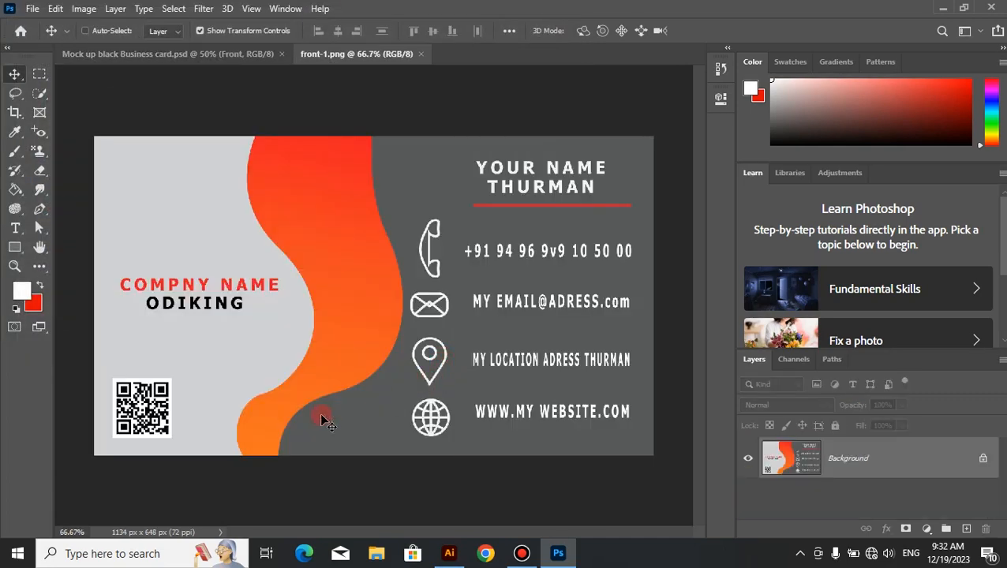
Step: Open back-2.png from the Documents folder as another document
{"action": "left_click", "coordinate": [224, 448]}
{"action": "left_click_drag", "start_coordinate": [224, 449], "coordinate": [231, 446]}
{"action": "key", "text": "ctrl+o"}
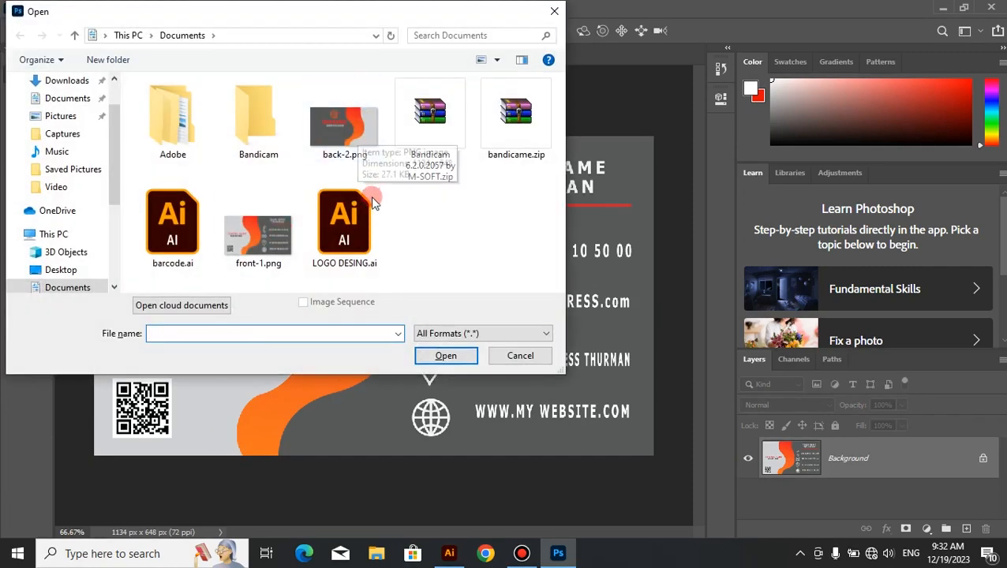
{"action": "left_click", "coordinate": [345, 111]}
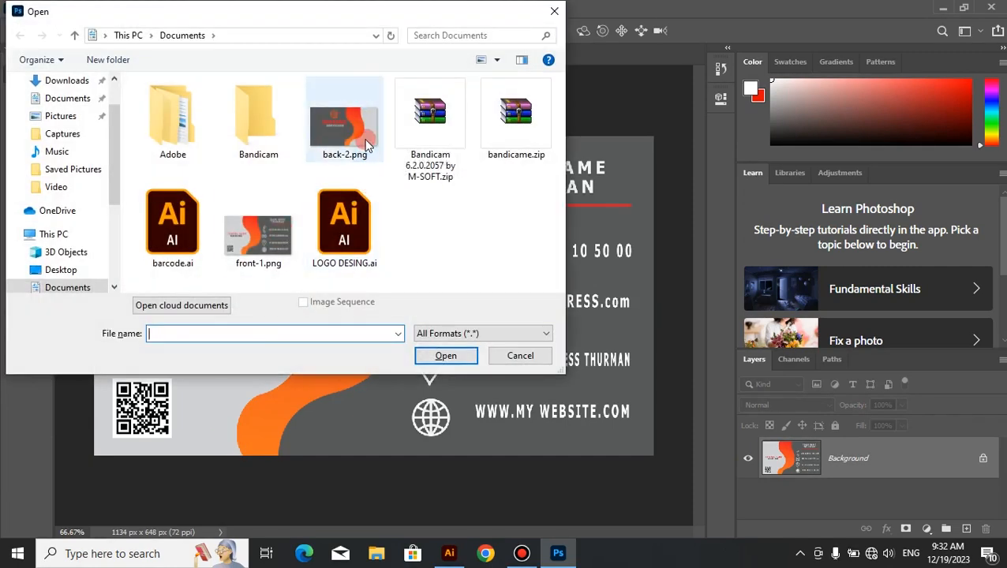
{"action": "left_click", "coordinate": [448, 355]}
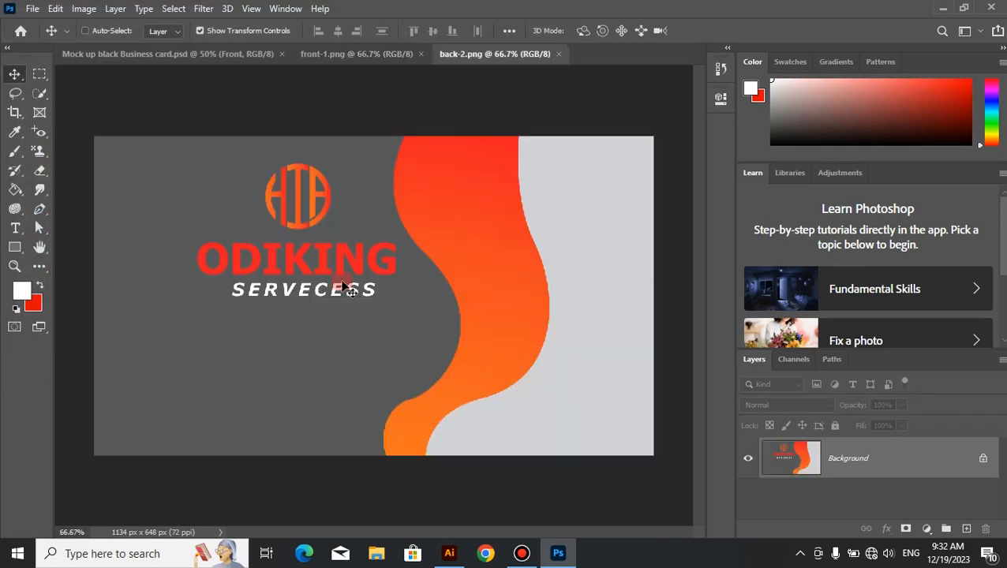
Step: Open the contents of the mockup's Front smart object and convert the background of front-1.png to a normal layer
{"action": "left_click", "coordinate": [237, 54]}
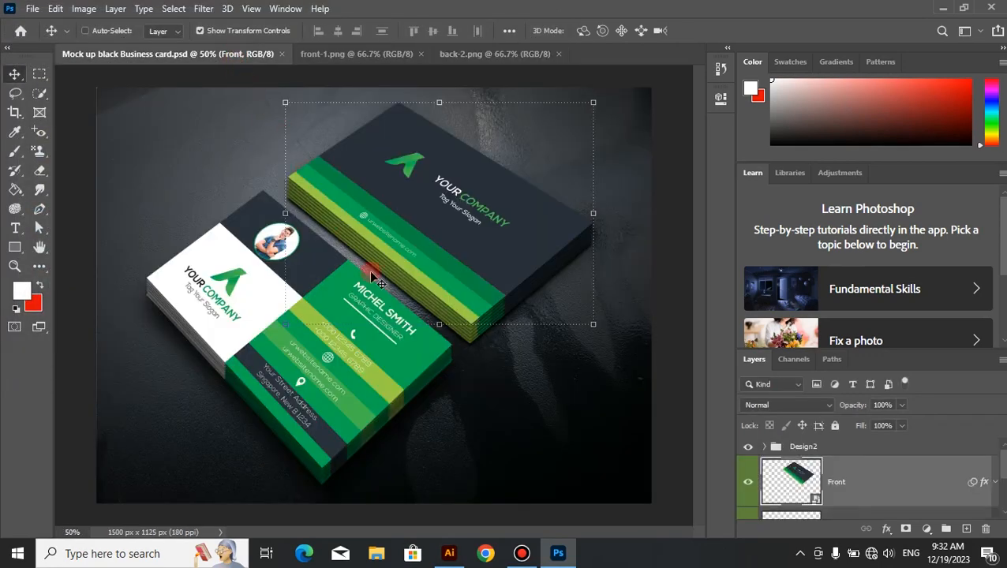
{"action": "double_click", "coordinate": [795, 479]}
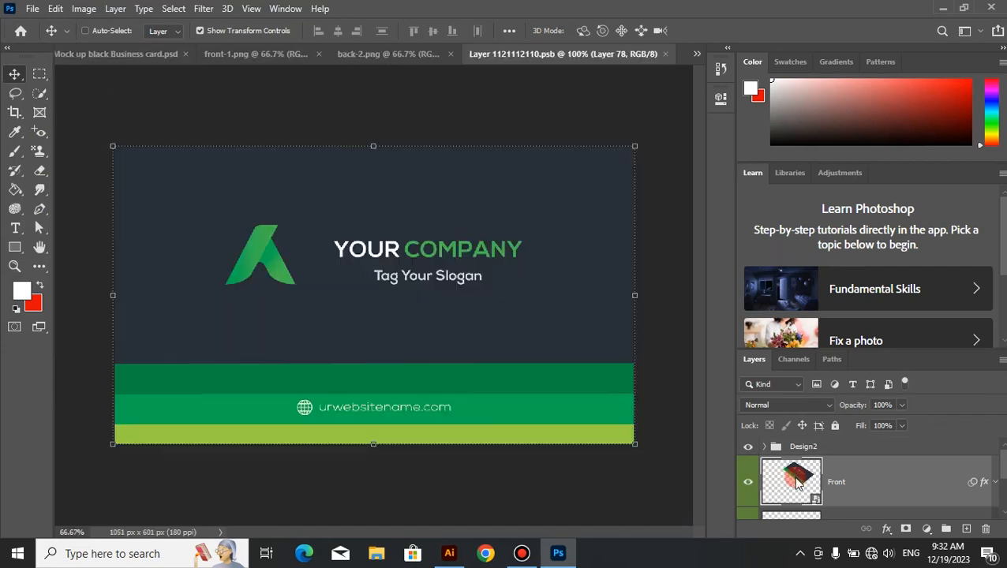
{"action": "left_click", "coordinate": [279, 64]}
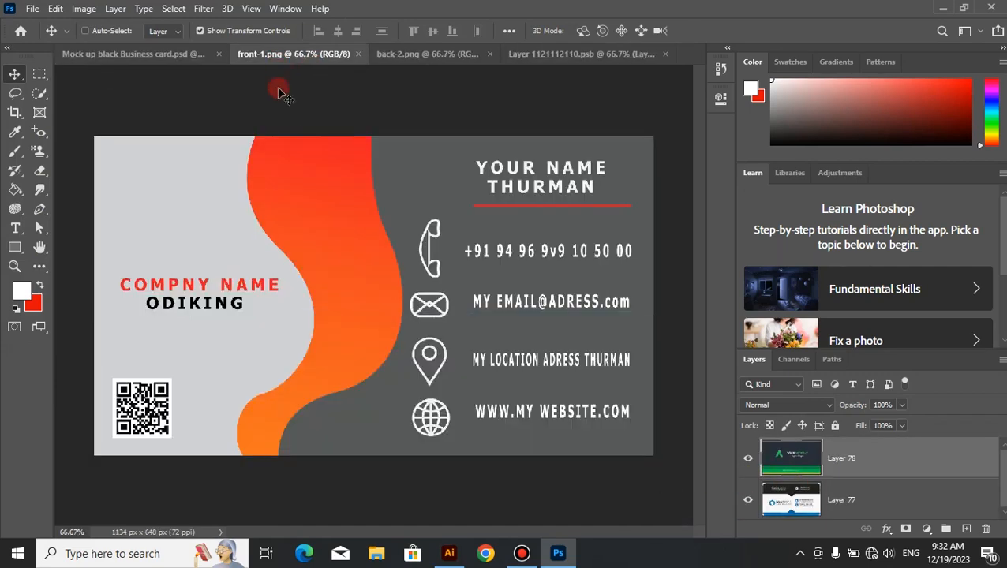
{"action": "left_click_drag", "start_coordinate": [348, 407], "coordinate": [379, 360]}
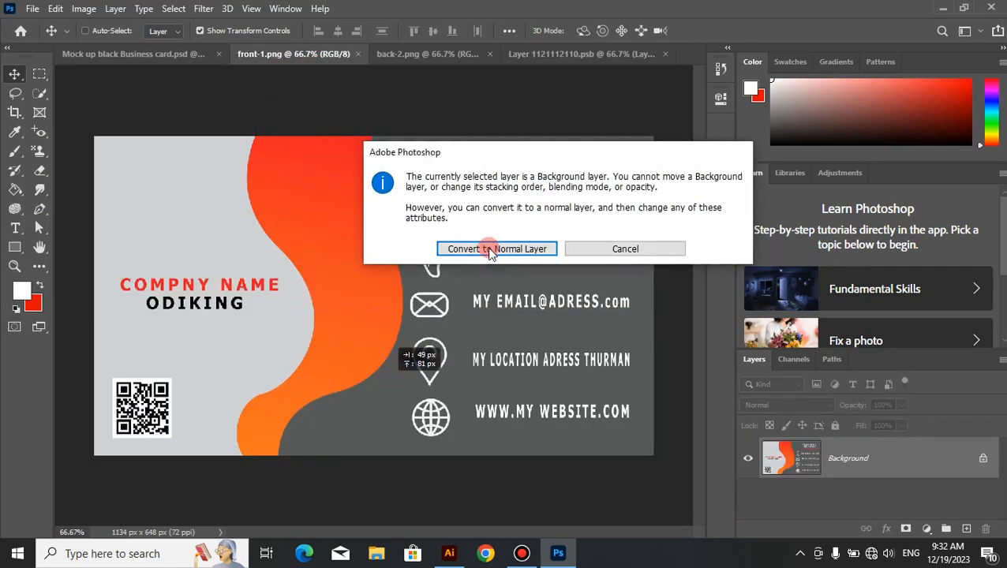
{"action": "left_click", "coordinate": [489, 251]}
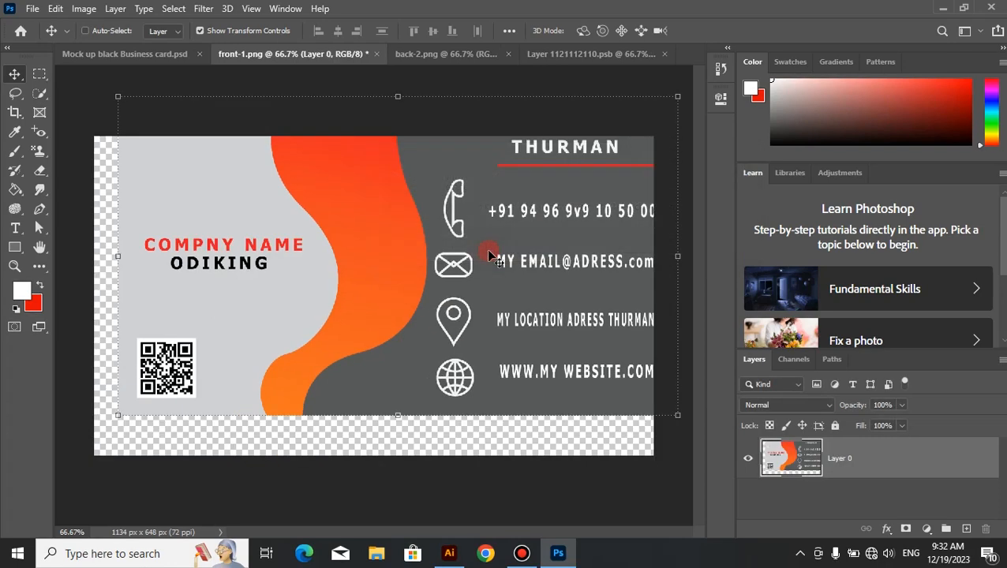
Step: Copy the front card layer into the smart object document and align its upper edge with the top of the canvas
{"action": "left_click_drag", "start_coordinate": [408, 346], "coordinate": [558, 66]}
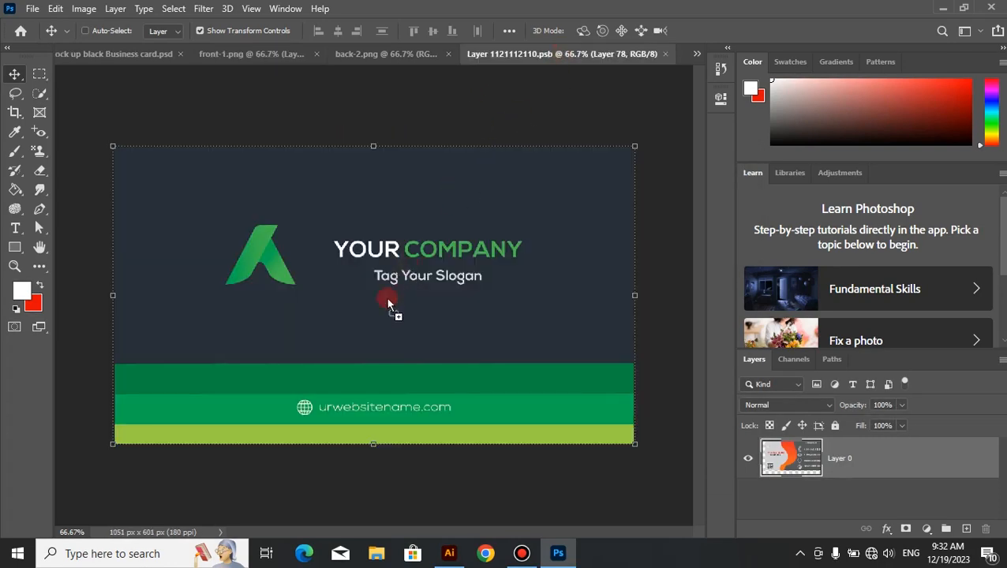
{"action": "left_click_drag", "start_coordinate": [368, 359], "coordinate": [369, 358]}
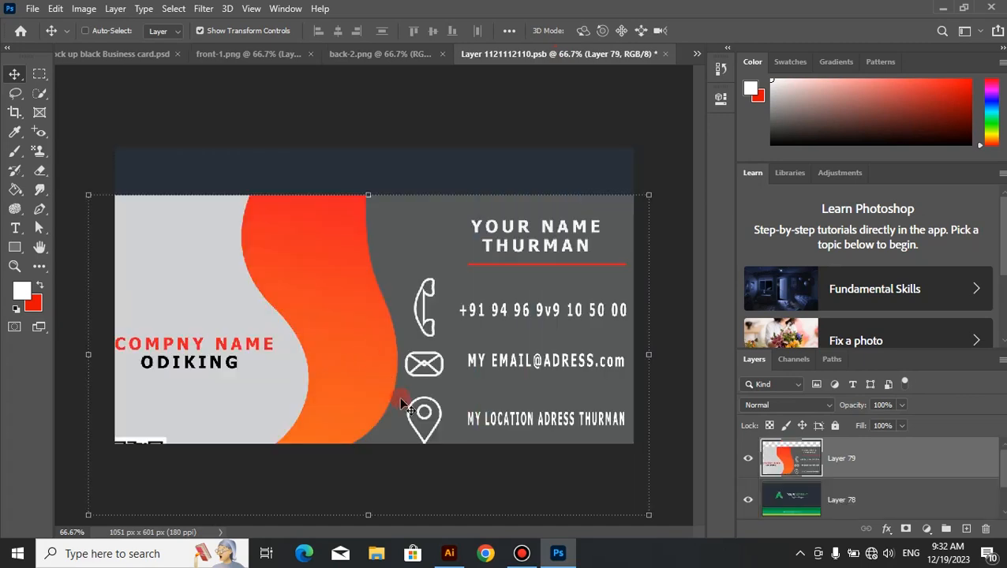
{"action": "left_click_drag", "start_coordinate": [402, 404], "coordinate": [409, 356]}
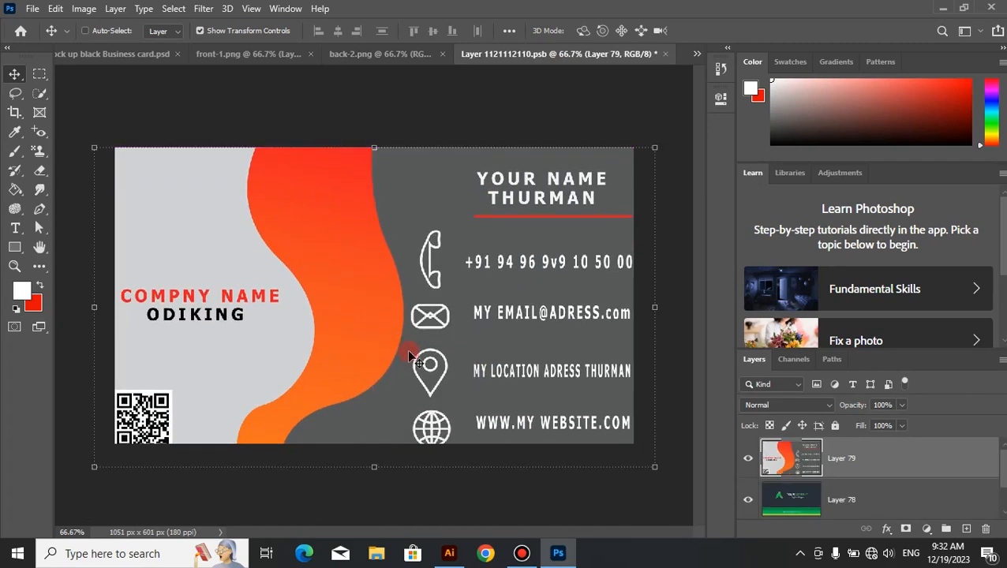
Step: Scale the front card layer to 92.68% width and 92.90% height so that it fits the canvas edges exactly
{"action": "left_click_drag", "start_coordinate": [376, 471], "coordinate": [376, 444]}
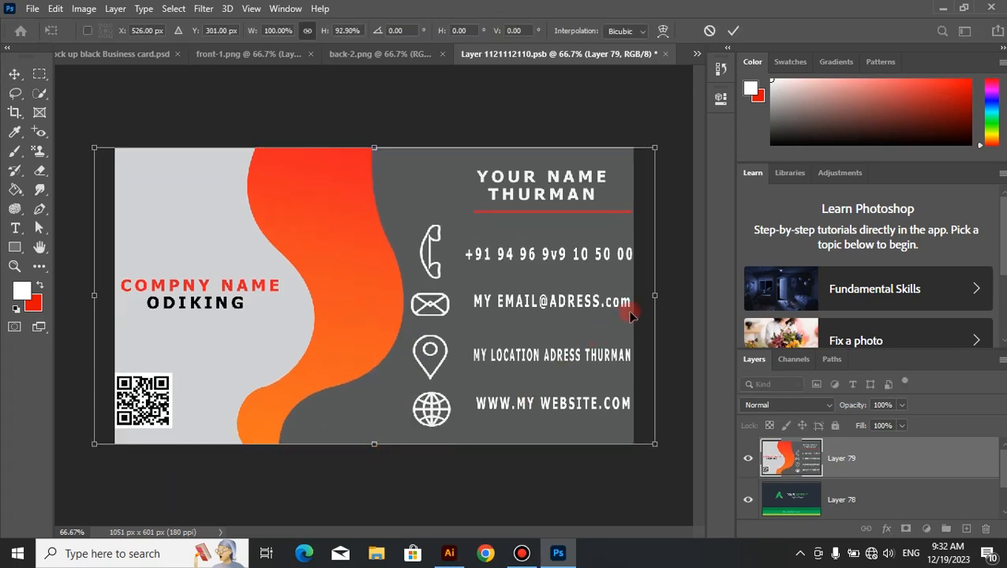
{"action": "left_click_drag", "start_coordinate": [654, 299], "coordinate": [636, 296]}
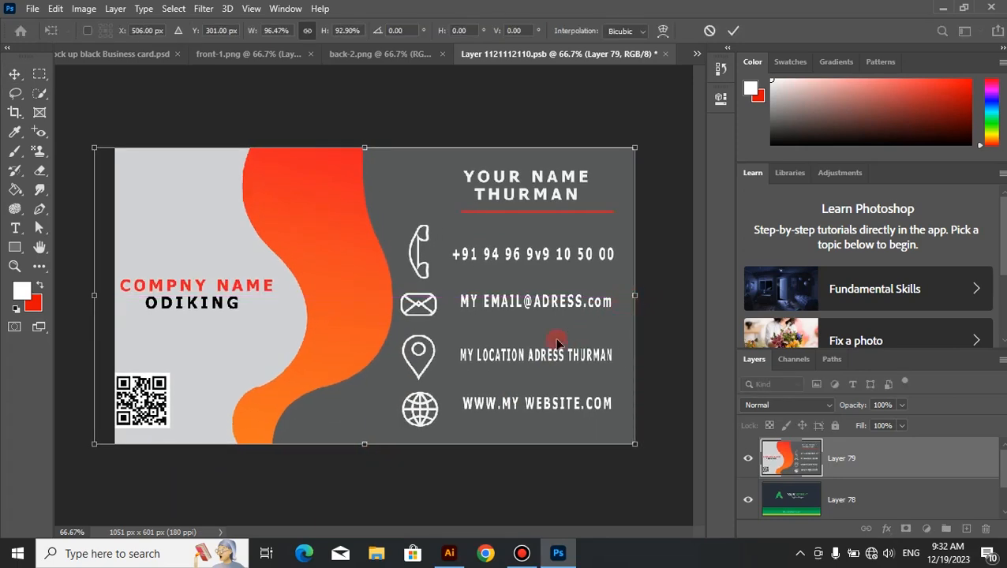
{"action": "left_click_drag", "start_coordinate": [93, 296], "coordinate": [117, 297]}
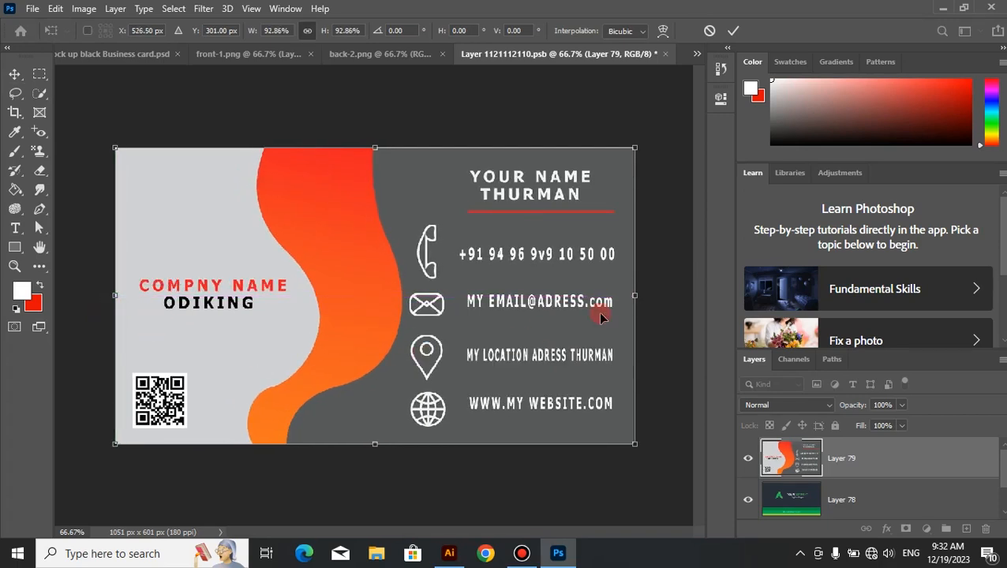
{"action": "left_click_drag", "start_coordinate": [636, 295], "coordinate": [632, 295]}
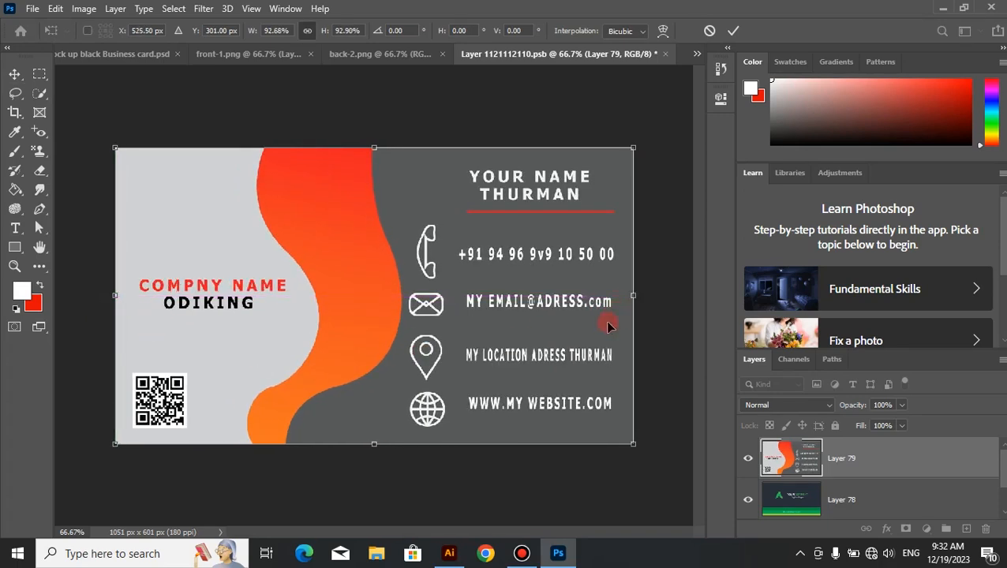
{"action": "left_click", "coordinate": [733, 30]}
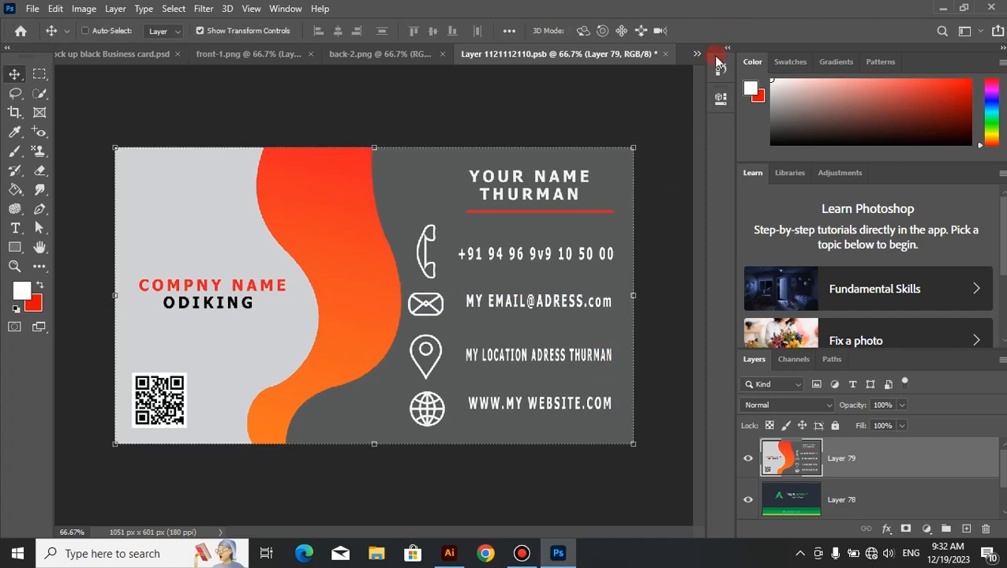
Step: Hide the old design layers below the front card, and save and close the smart object to return to the mockup
{"action": "left_click_drag", "start_coordinate": [1005, 477], "coordinate": [1003, 500]}
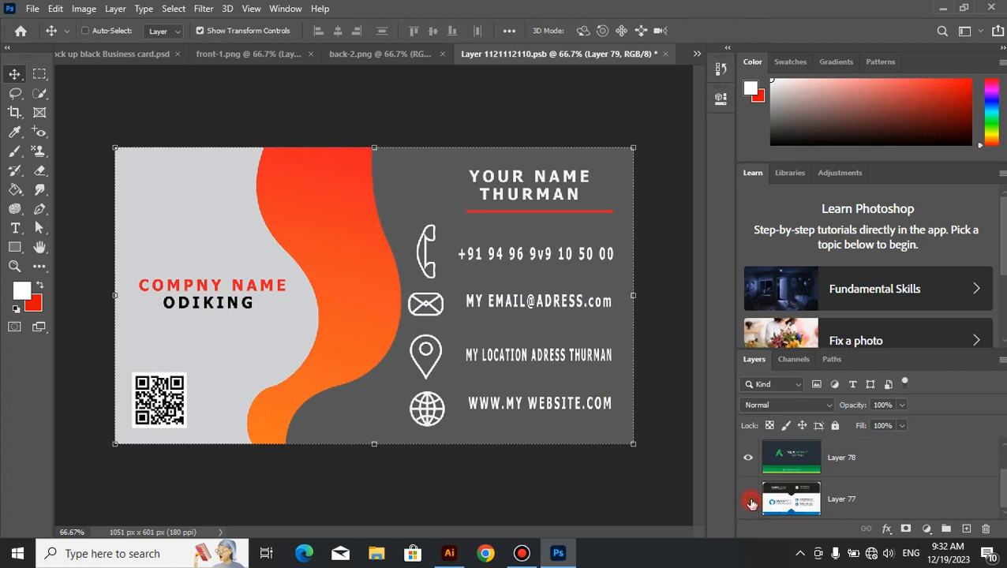
{"action": "left_click", "coordinate": [665, 53]}
{"action": "left_click", "coordinate": [439, 214]}
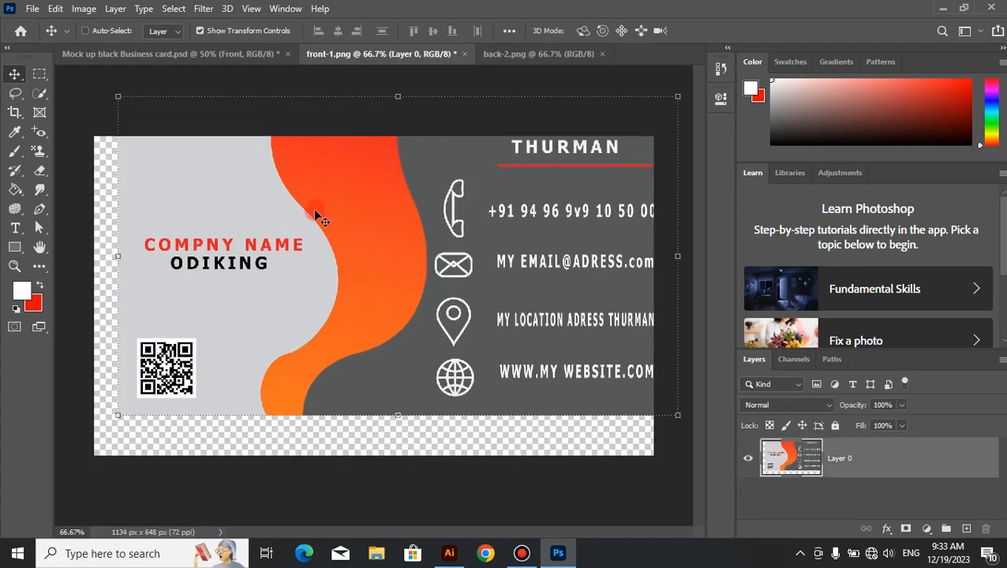
{"action": "left_click", "coordinate": [221, 54]}
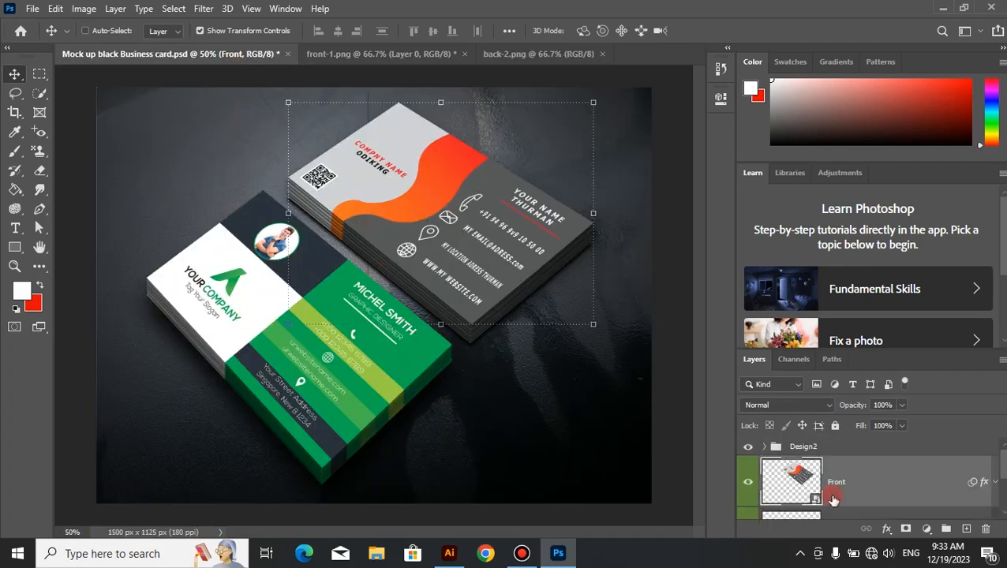
Step: Open the contents of the Back smart object and copy the back-2.png card into it, aligned with the canvas's upper-left corner
{"action": "scroll", "coordinate": [1001, 457], "scroll_direction": "down", "scroll_amount": 2}
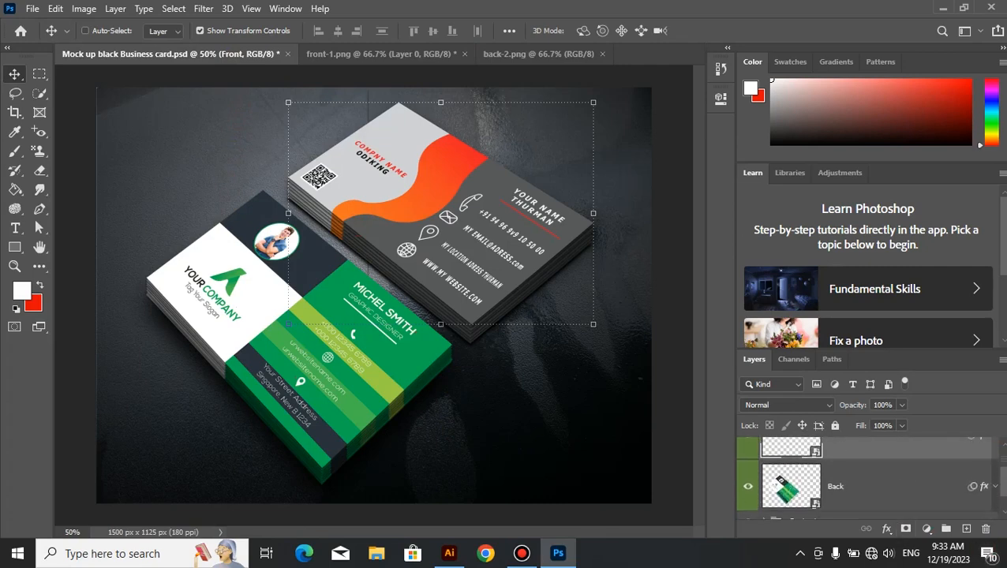
{"action": "double_click", "coordinate": [779, 483]}
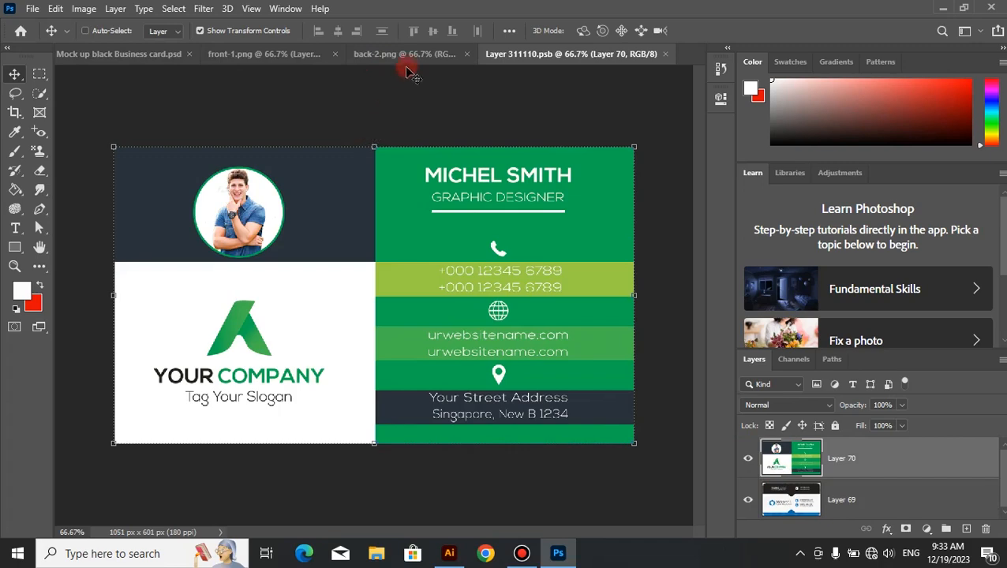
{"action": "left_click", "coordinate": [382, 54]}
{"action": "left_click_drag", "start_coordinate": [374, 352], "coordinate": [486, 183]}
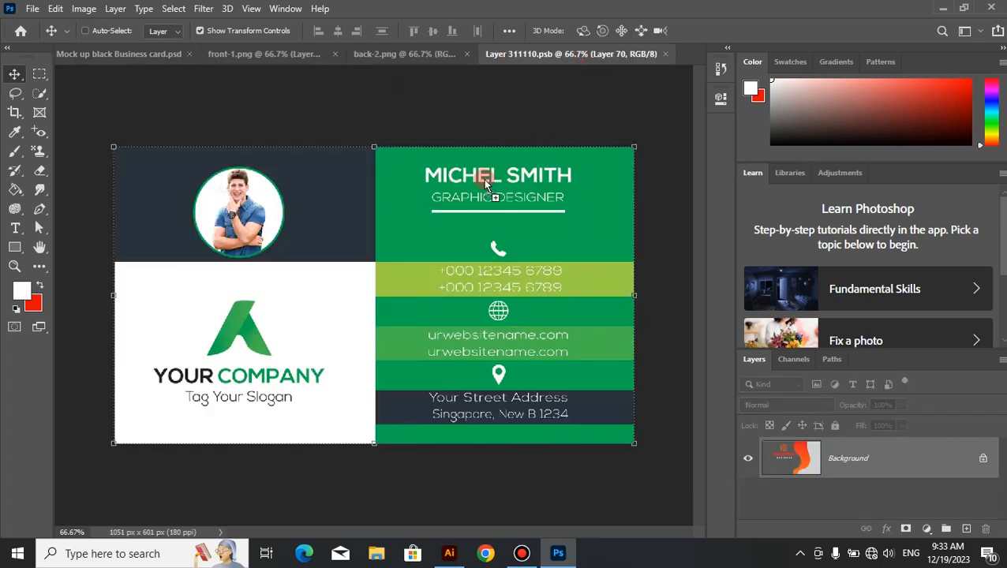
{"action": "left_click_drag", "start_coordinate": [395, 333], "coordinate": [411, 343]}
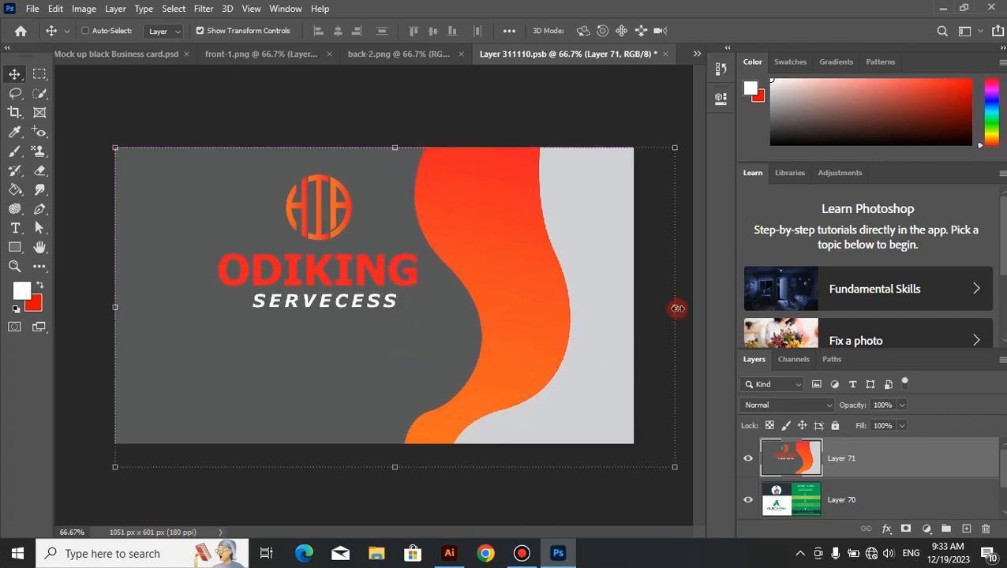
Step: Scale the back card layer to 92.77% in width and height so that it fits the canvas
{"action": "left_click_drag", "start_coordinate": [678, 308], "coordinate": [635, 307]}
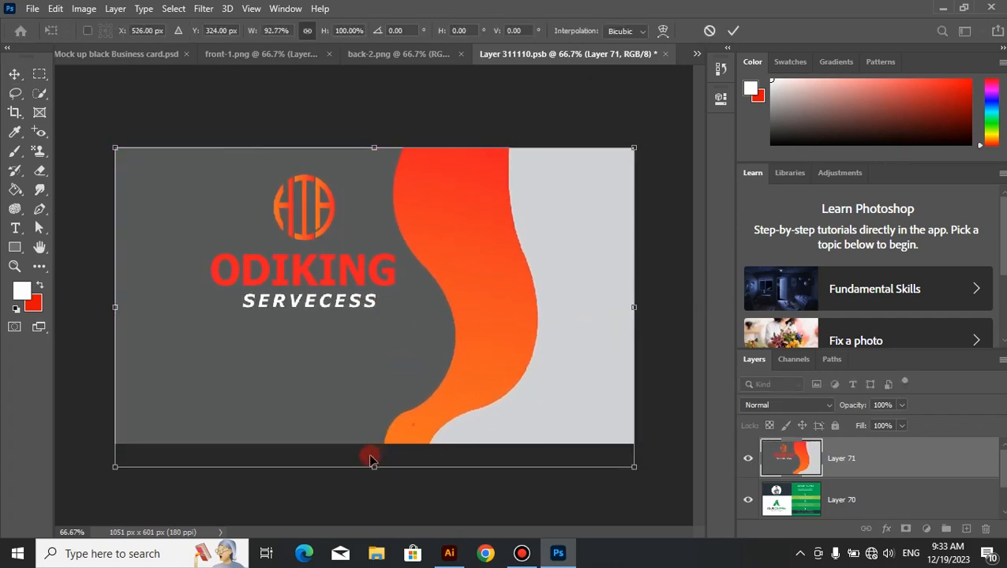
{"action": "left_click_drag", "start_coordinate": [373, 465], "coordinate": [375, 443]}
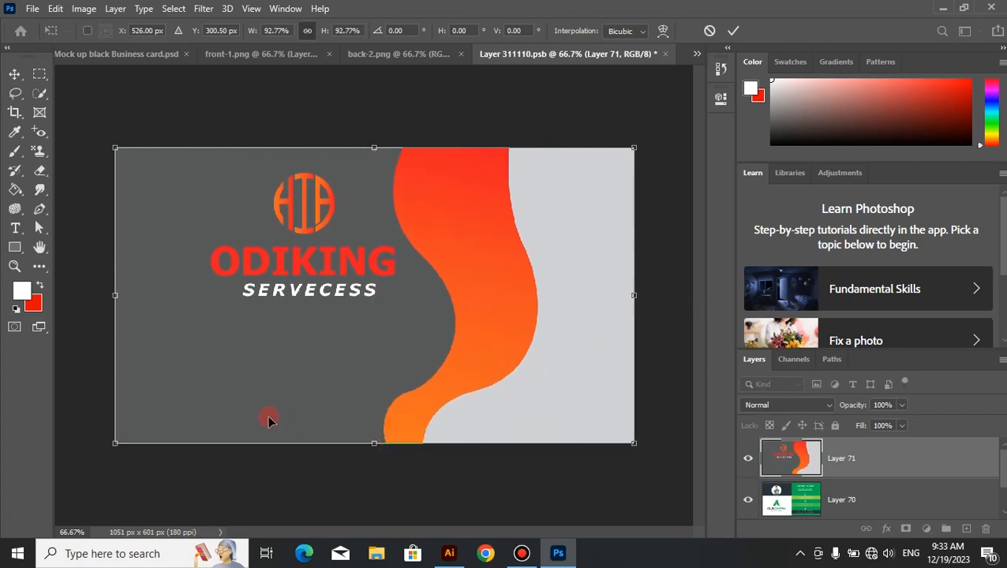
{"action": "left_click", "coordinate": [733, 31]}
Step: Hide Layer 70 and Layer 69 below the back card, and save and close the smart object to return to the mockup
{"action": "scroll", "coordinate": [1002, 468], "scroll_direction": "down", "scroll_amount": 1}
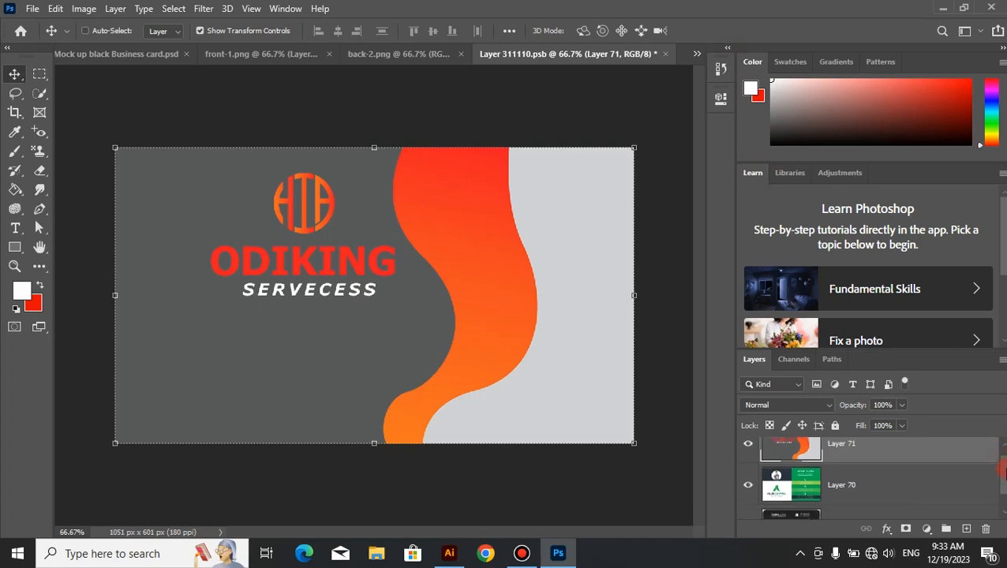
{"action": "scroll", "coordinate": [1002, 474], "scroll_direction": "down", "scroll_amount": 1}
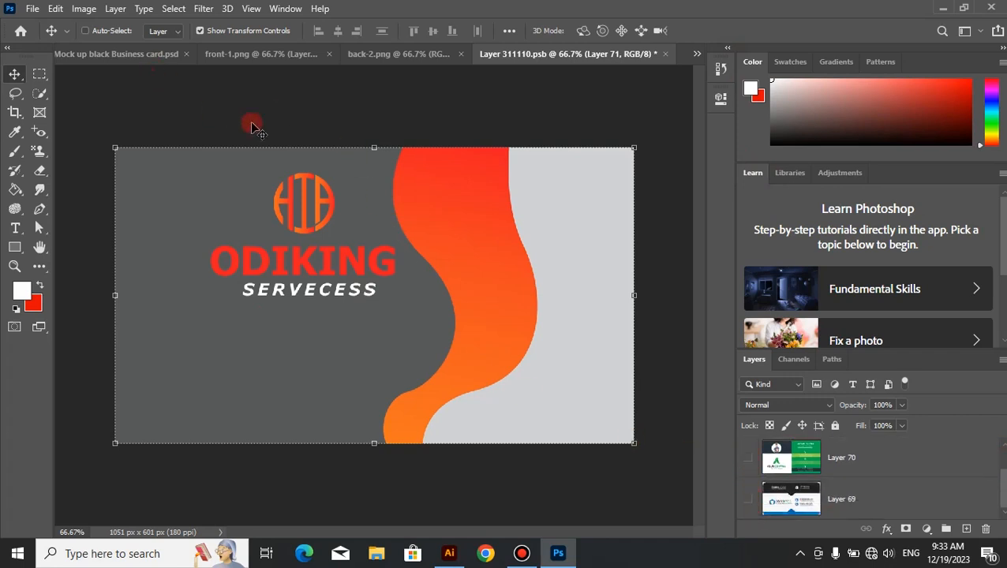
{"action": "left_click", "coordinate": [666, 55]}
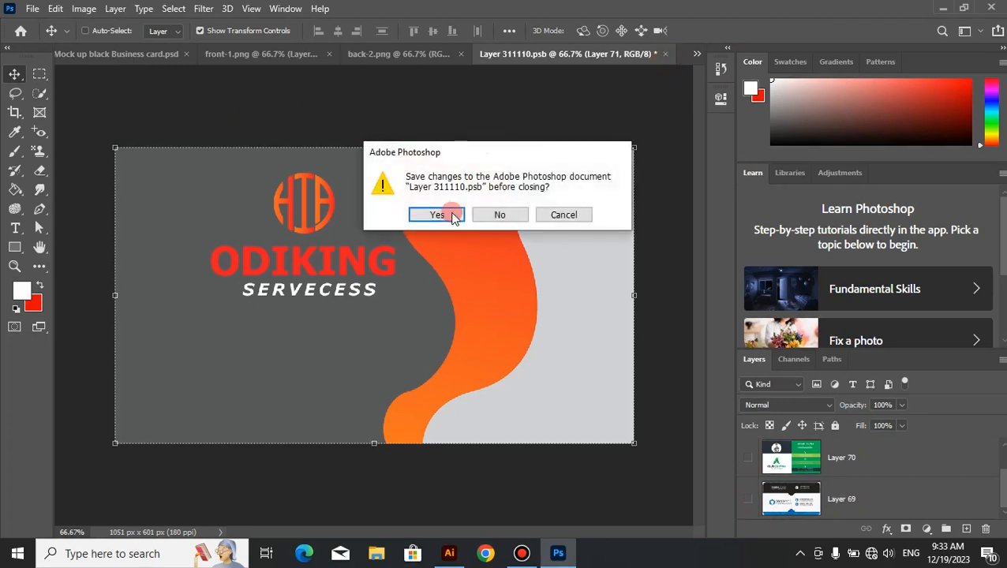
{"action": "left_click", "coordinate": [433, 213]}
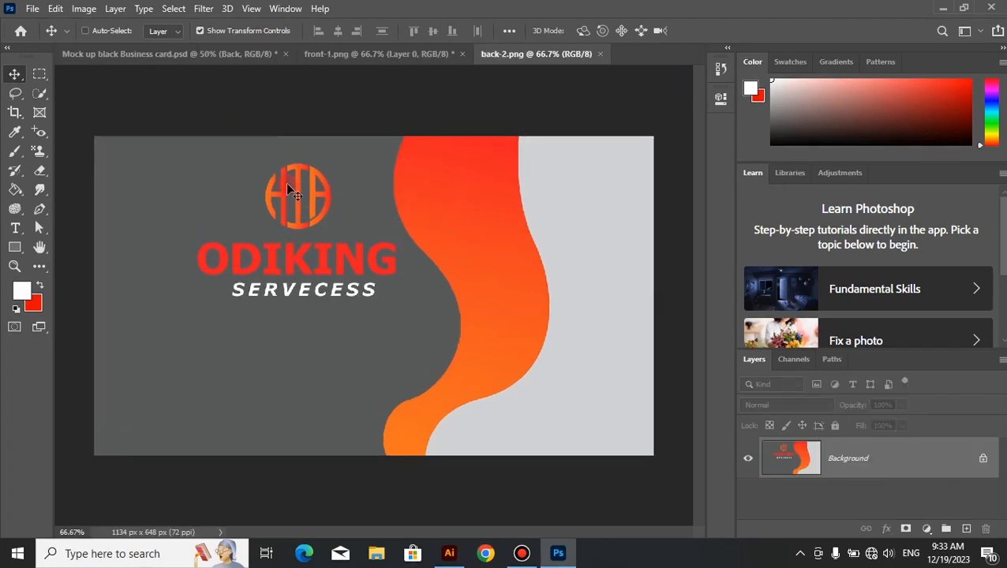
{"action": "left_click", "coordinate": [162, 59]}
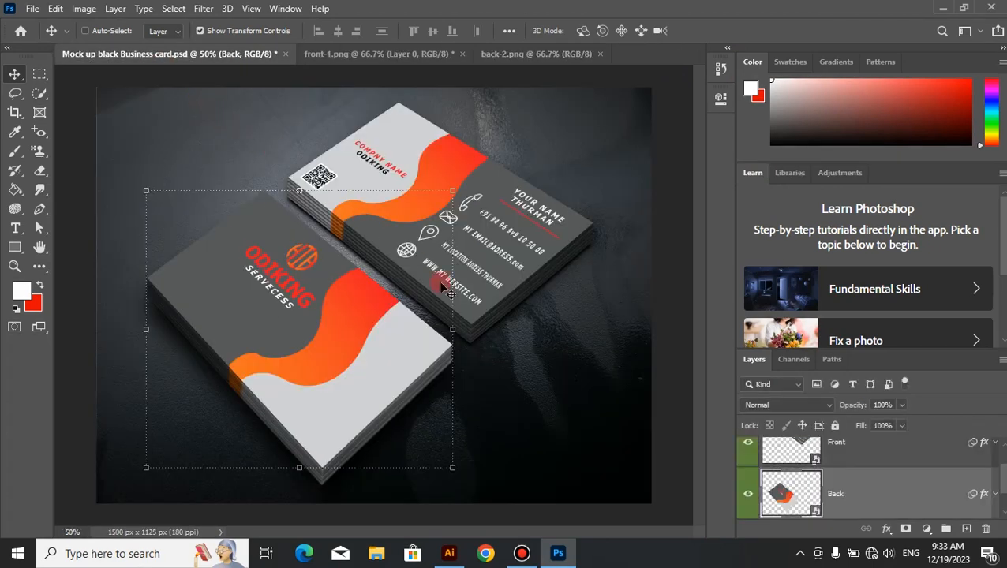
Step: Select the Design1 group below the Back layer in the mockup
{"action": "scroll", "coordinate": [881, 505], "scroll_direction": "down", "scroll_amount": 2}
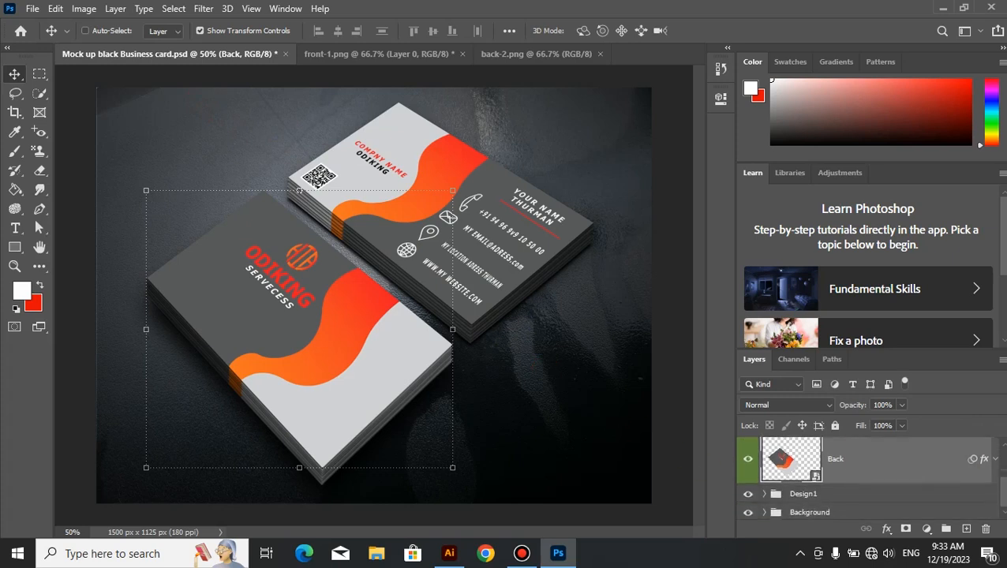
{"action": "left_click", "coordinate": [871, 494]}
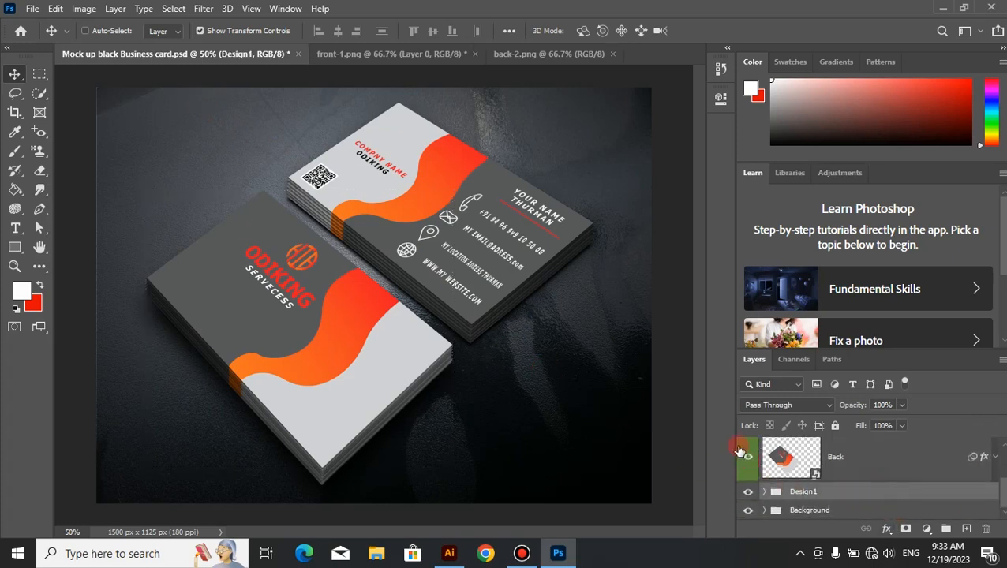